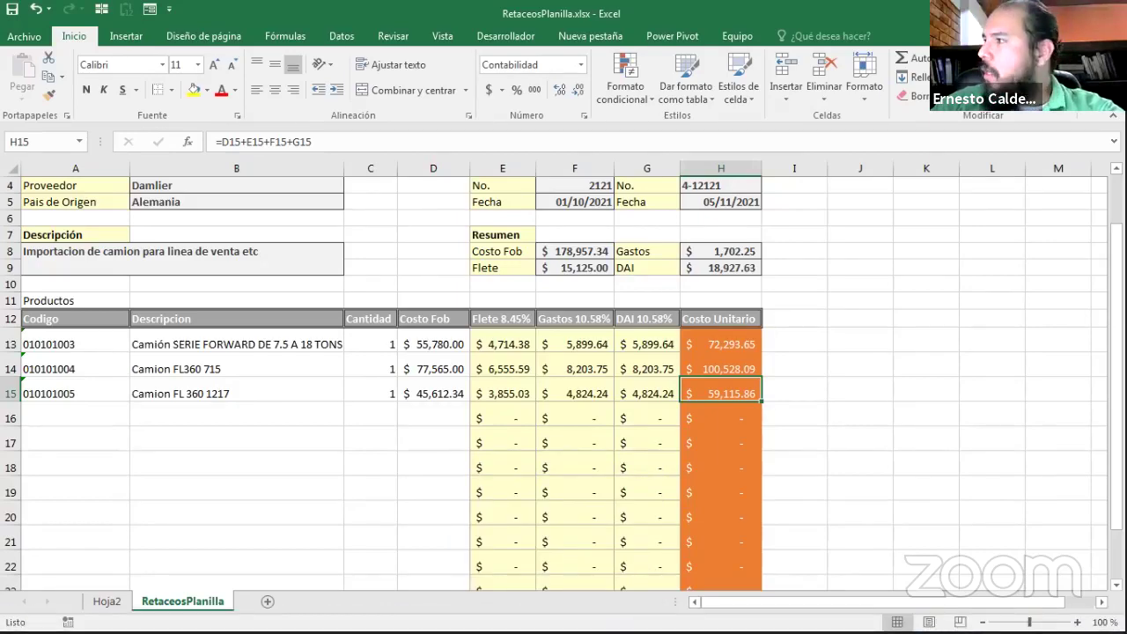
# Switch to the file explorer window and launch ContaportableInvFact.exe.
pyautogui.hotkey('alt', 'Tab')
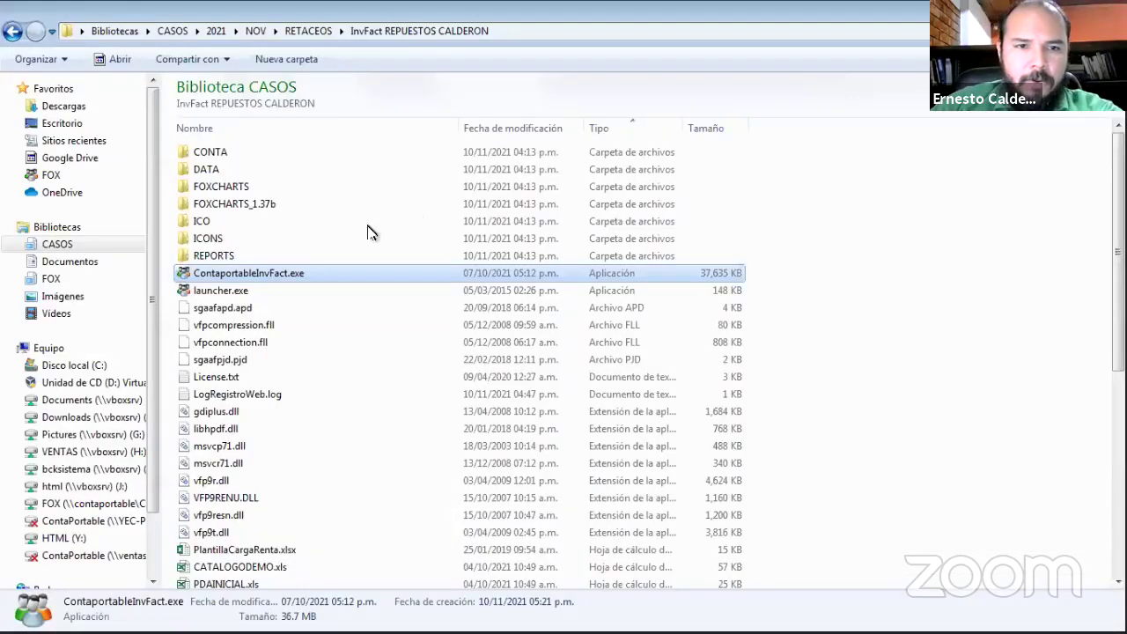
pyautogui.doubleClick(280, 275)
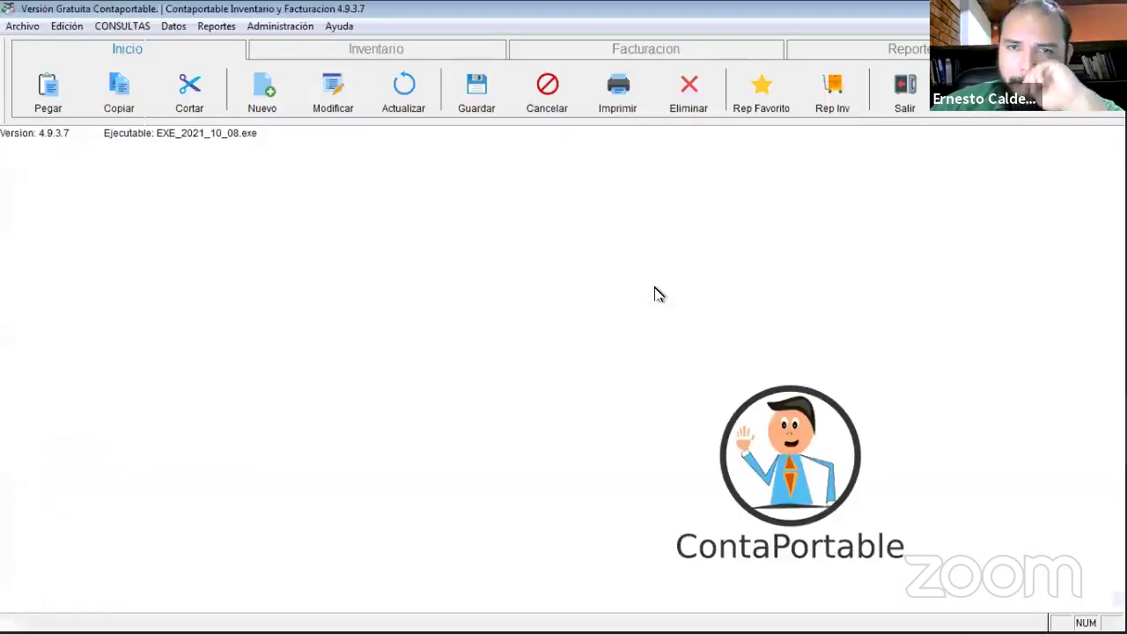
# Start a new adjustment purchase order from the external orders and freight module, under the unapplied retaceos.
pyautogui.click(350, 52)
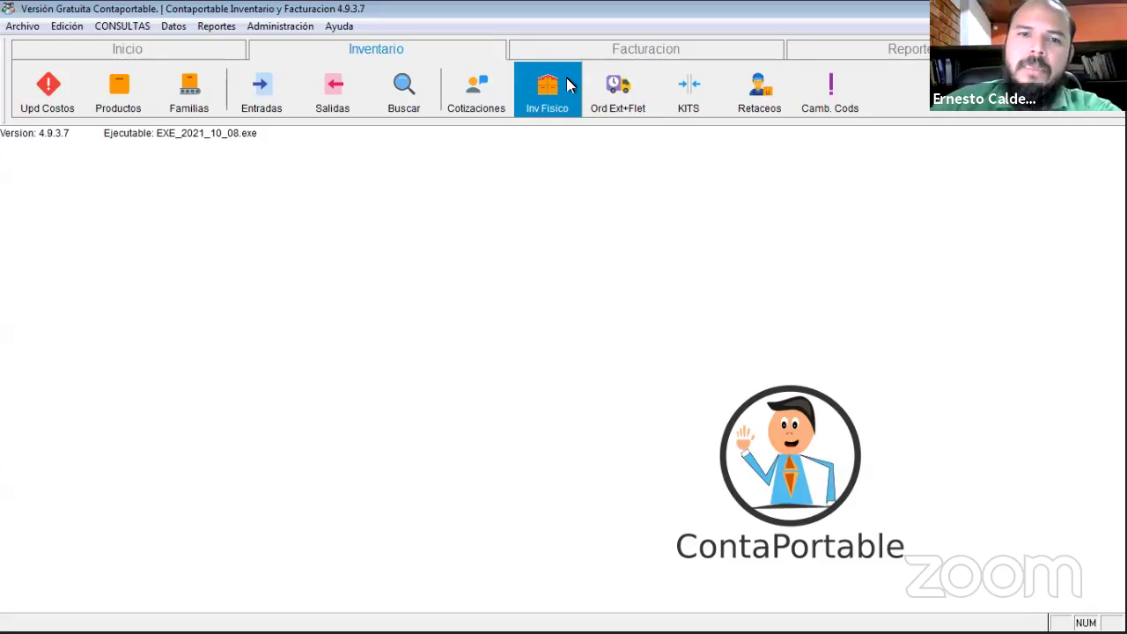
pyautogui.click(629, 115)
pyautogui.click(138, 216)
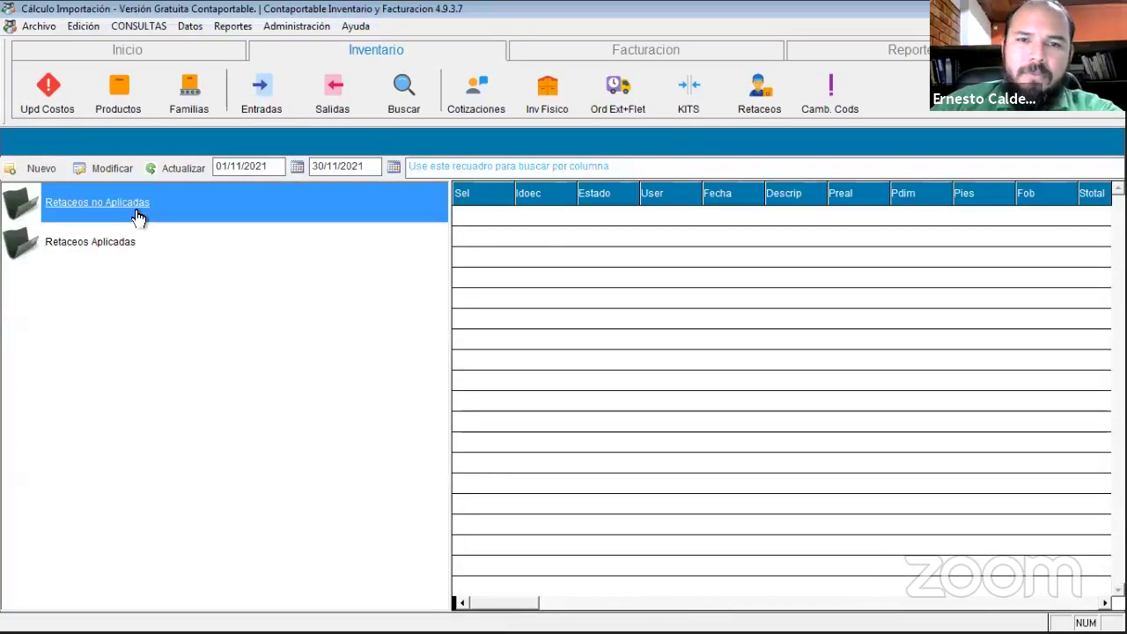
pyautogui.click(44, 169)
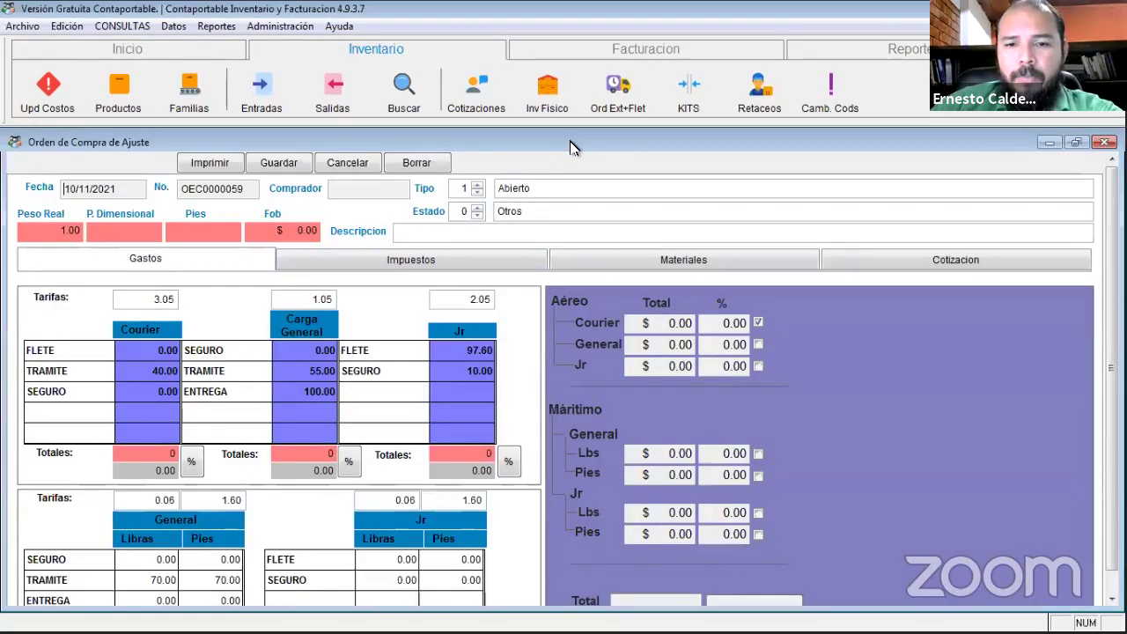
pyautogui.doubleClick(570, 147)
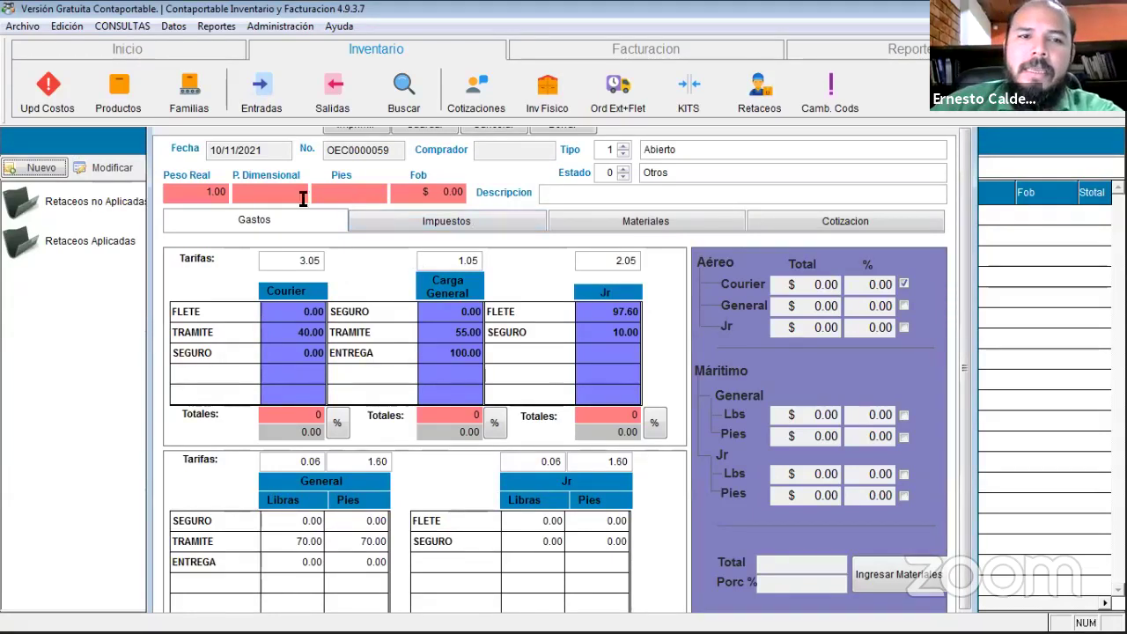
# Set the order's real weight to 12,700.00 and its Fob value to $55,670.00.
pyautogui.click(220, 192)
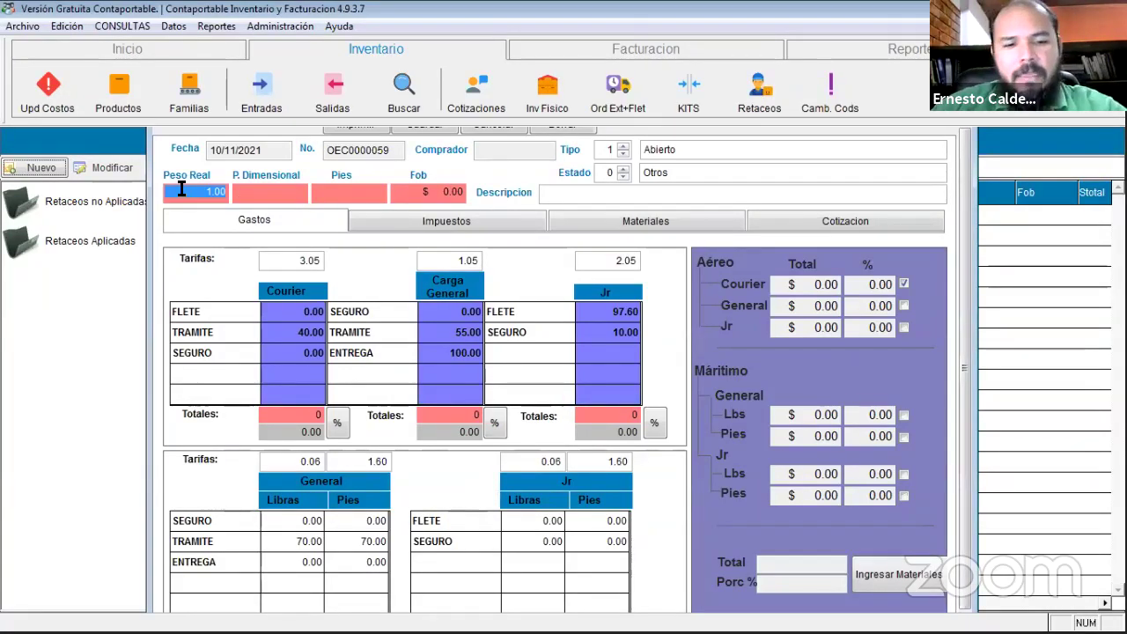
pyautogui.write('127')
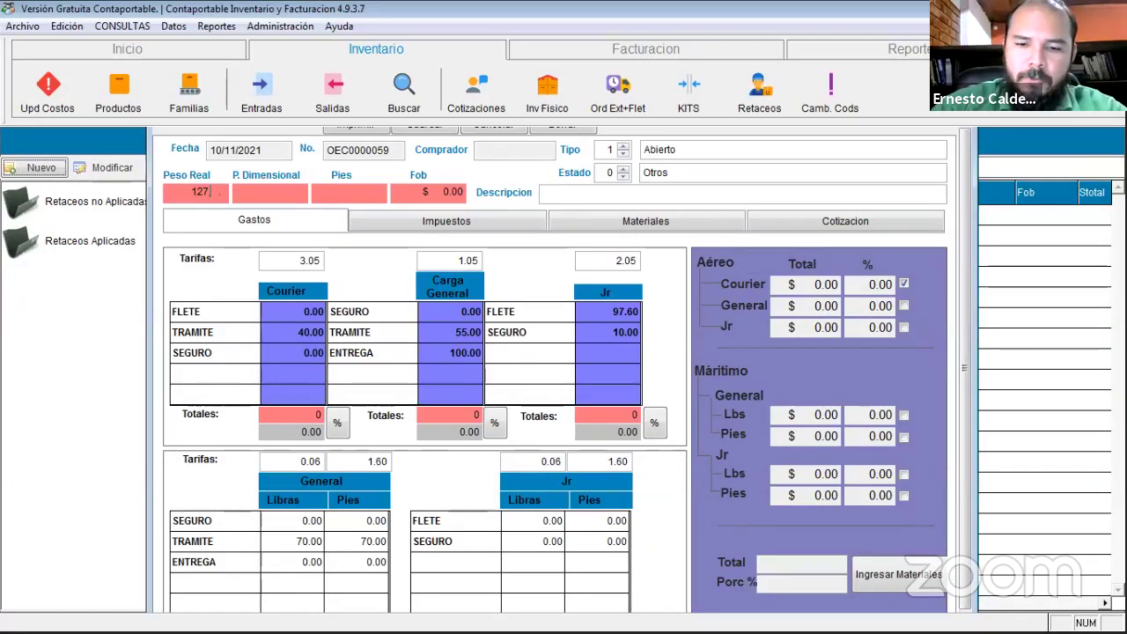
pyautogui.write(',00')
pyautogui.press('Return')
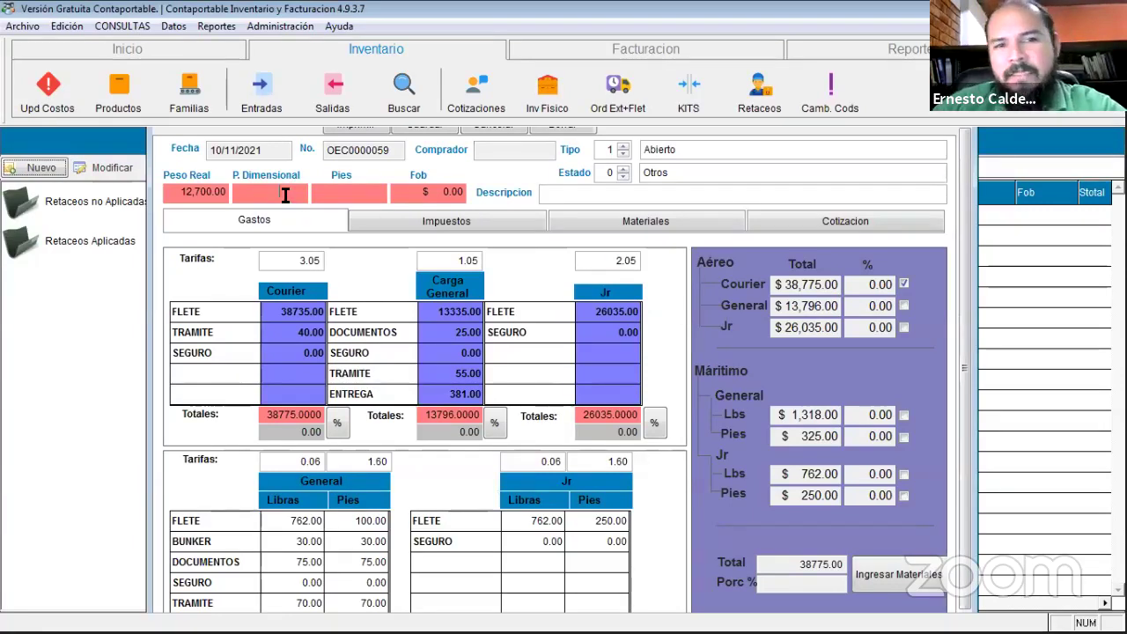
pyautogui.click(450, 193)
pyautogui.write('5')
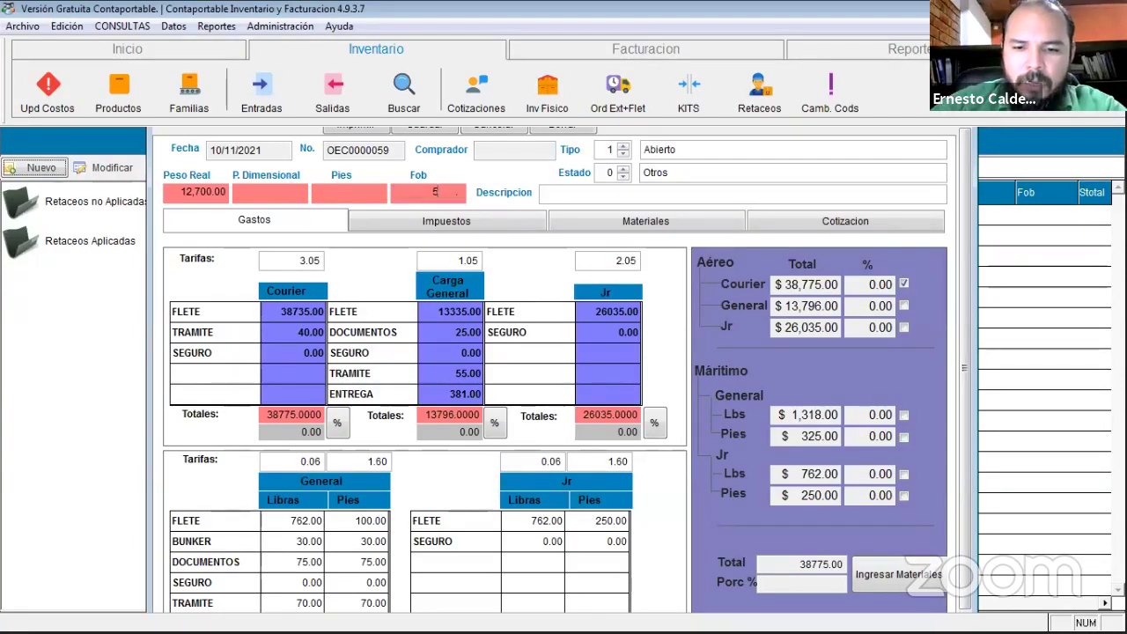
pyautogui.write('5,670')
pyautogui.press('Tab')
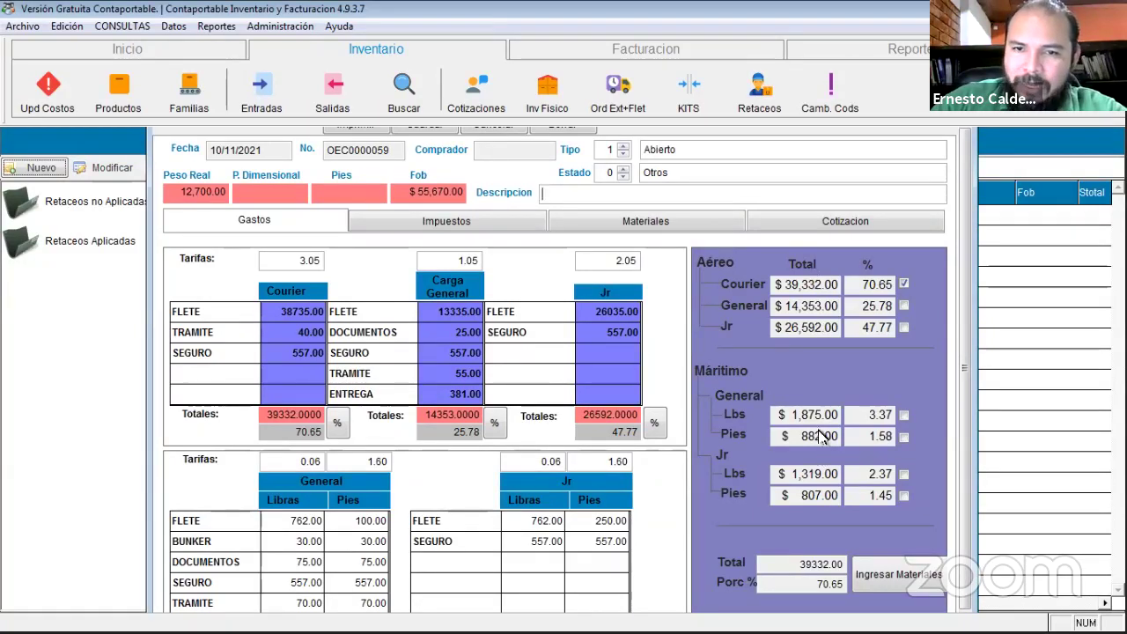
# Select the maritime General Lbs rate as the order's freight and show the tax breakdown.
pyautogui.click(814, 286)
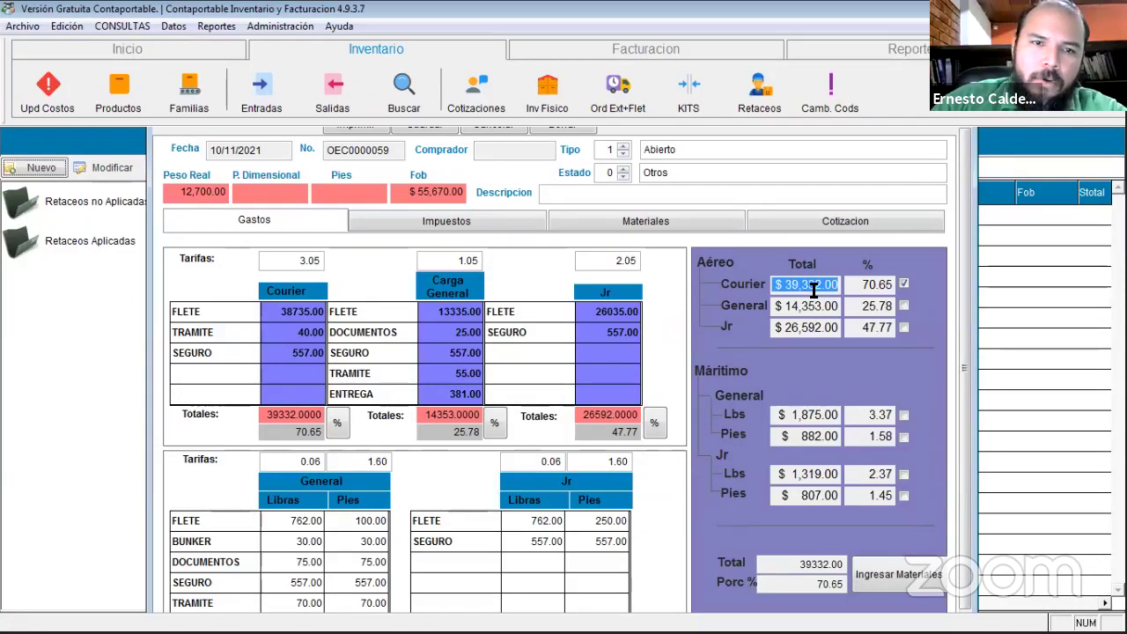
pyautogui.click(273, 193)
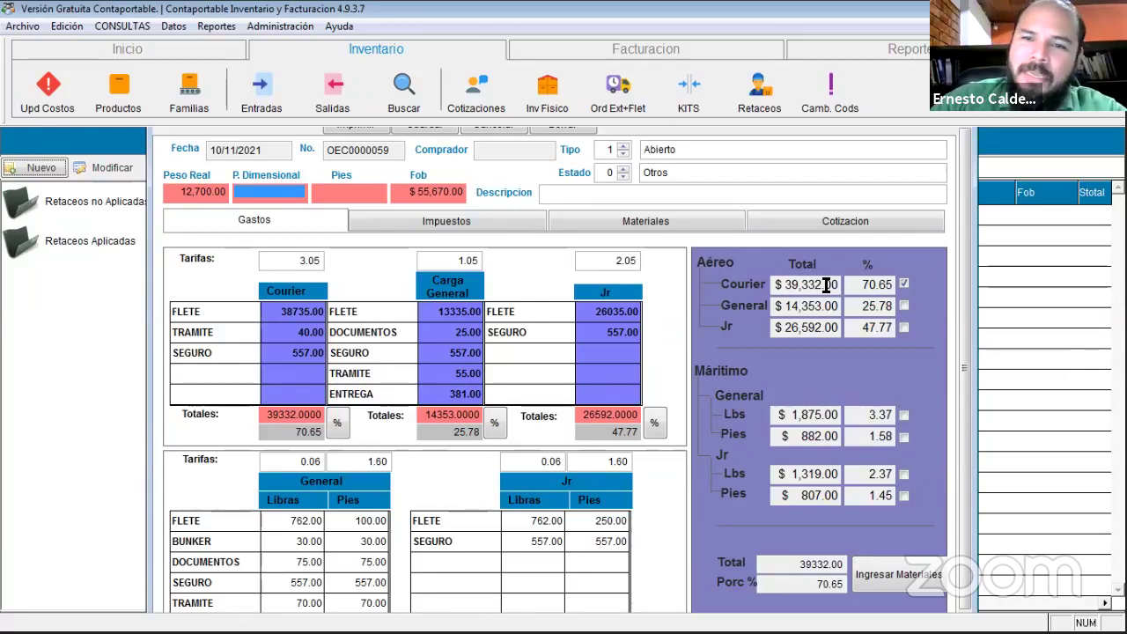
pyautogui.click(825, 415)
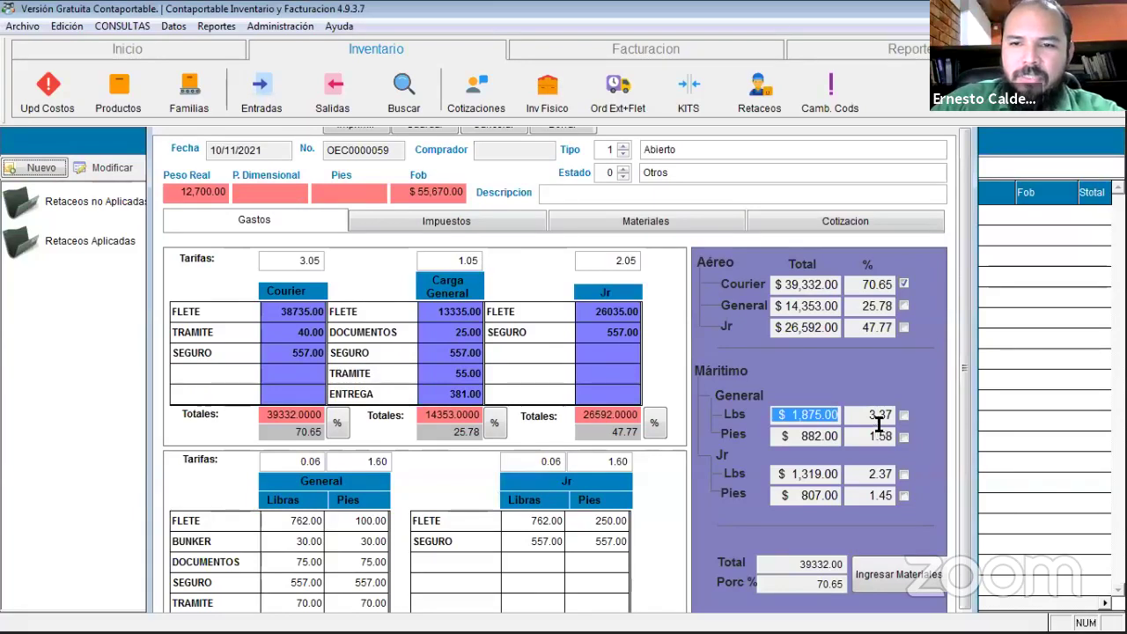
pyautogui.click(904, 414)
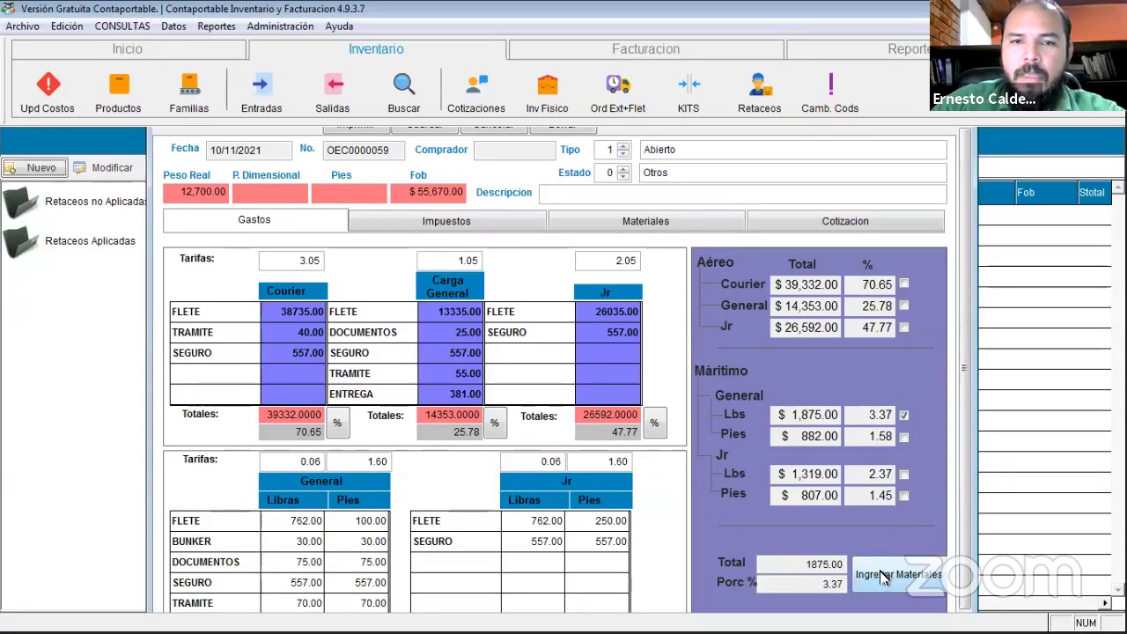
pyautogui.click(503, 226)
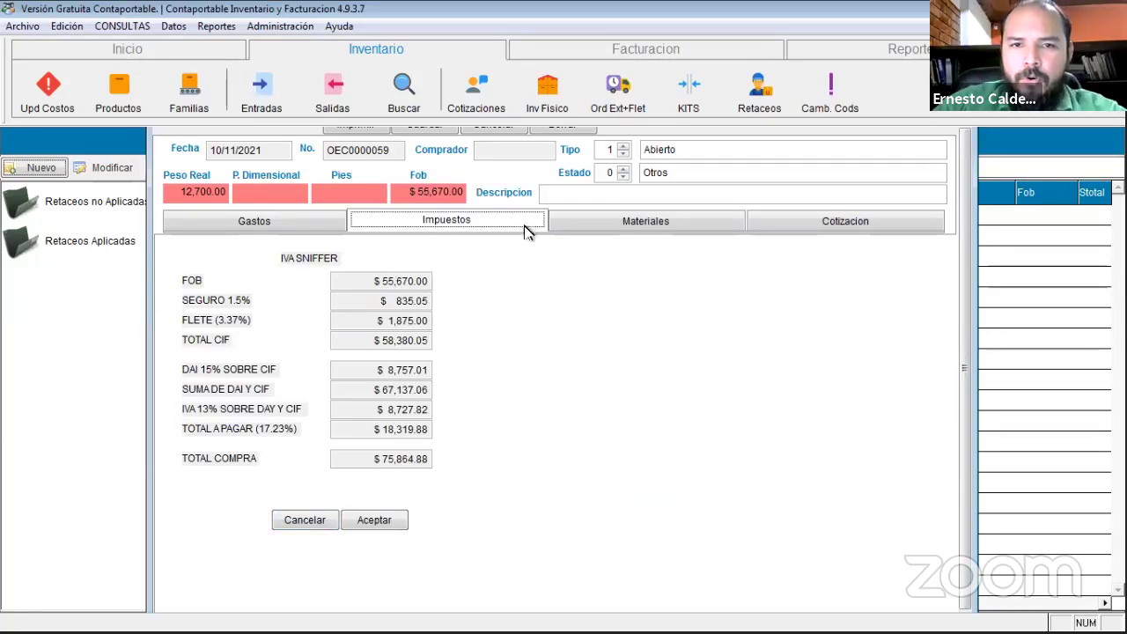
# Add a material line for reference 010101001 with quantity 1.00 and a cost of 55700.
pyautogui.click(645, 231)
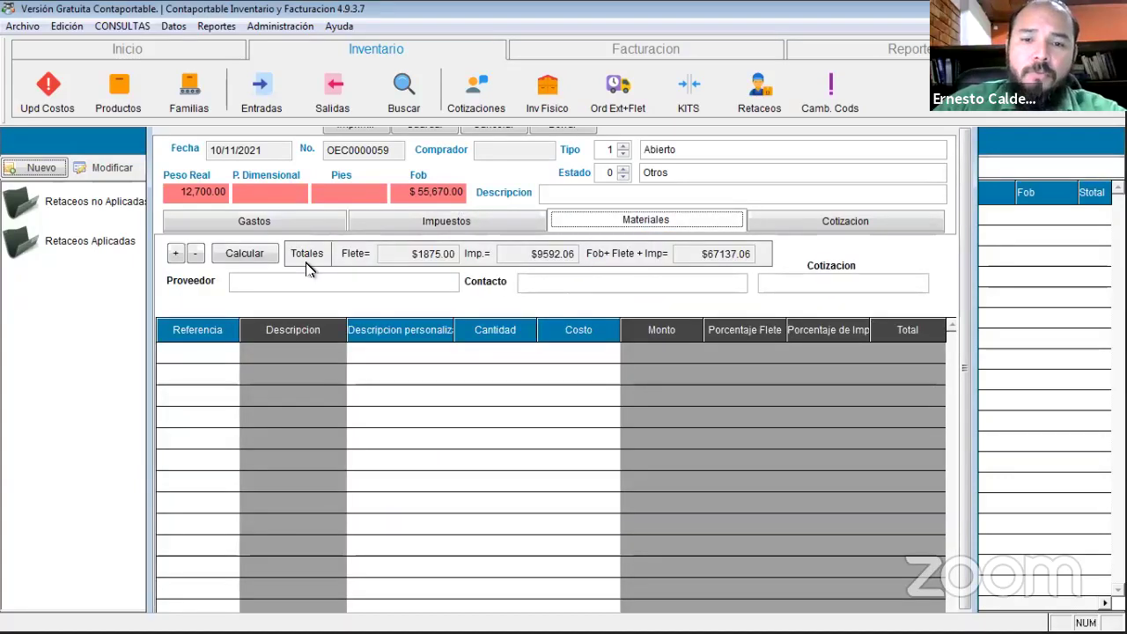
pyautogui.click(175, 253)
pyautogui.click(192, 354)
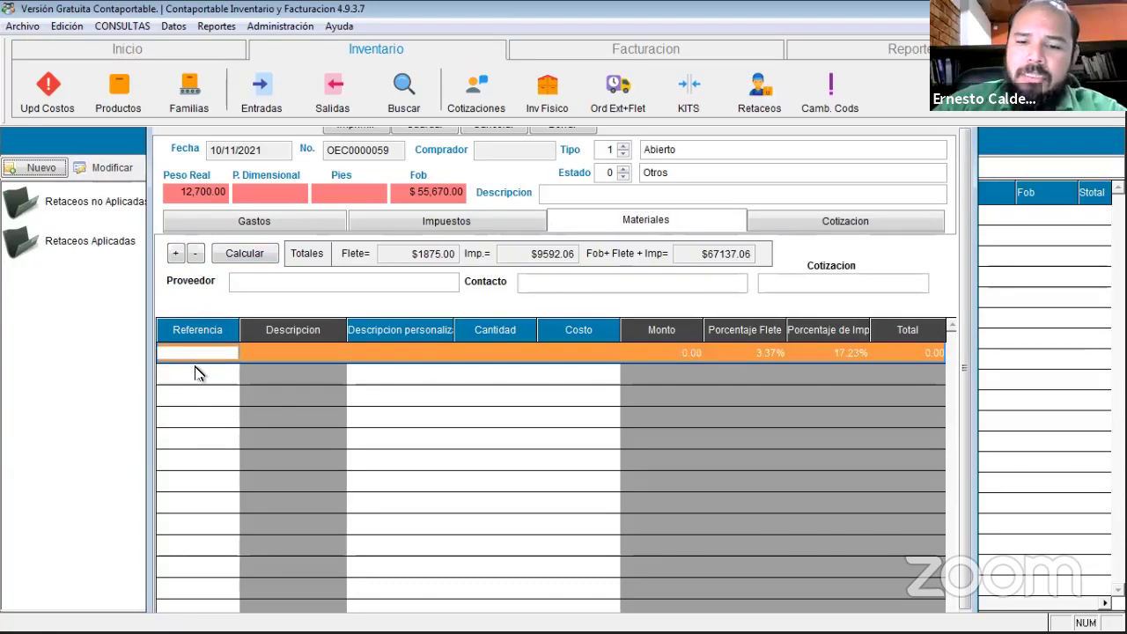
pyautogui.write('0101010')
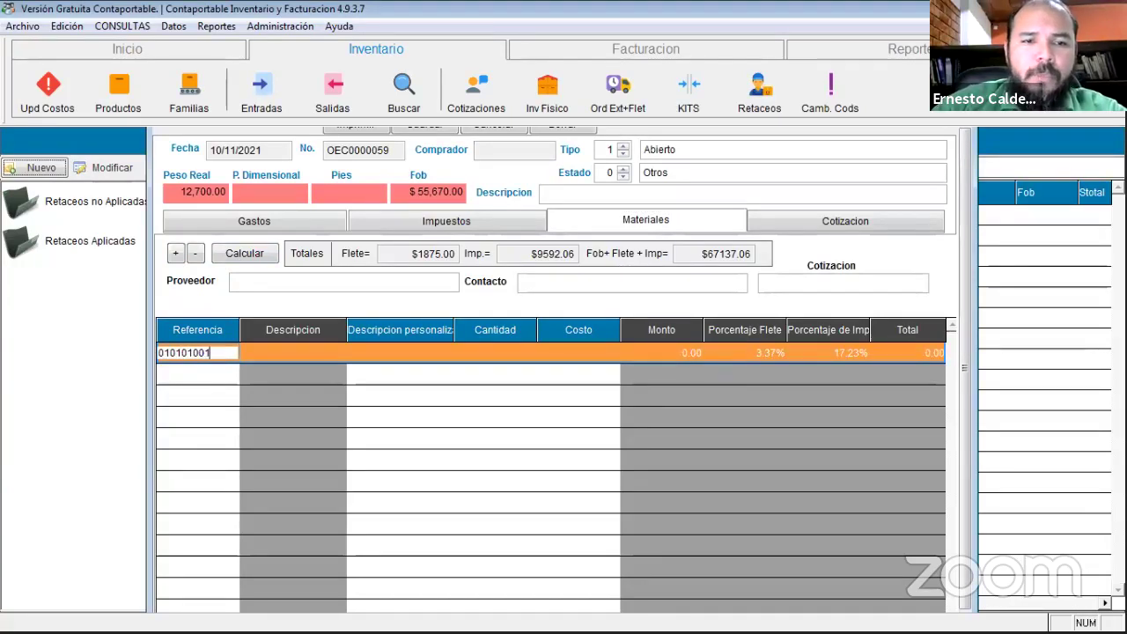
pyautogui.write('01')
pyautogui.press('Return')
pyautogui.press('Return')
pyautogui.press('Return')
pyautogui.press('Return')
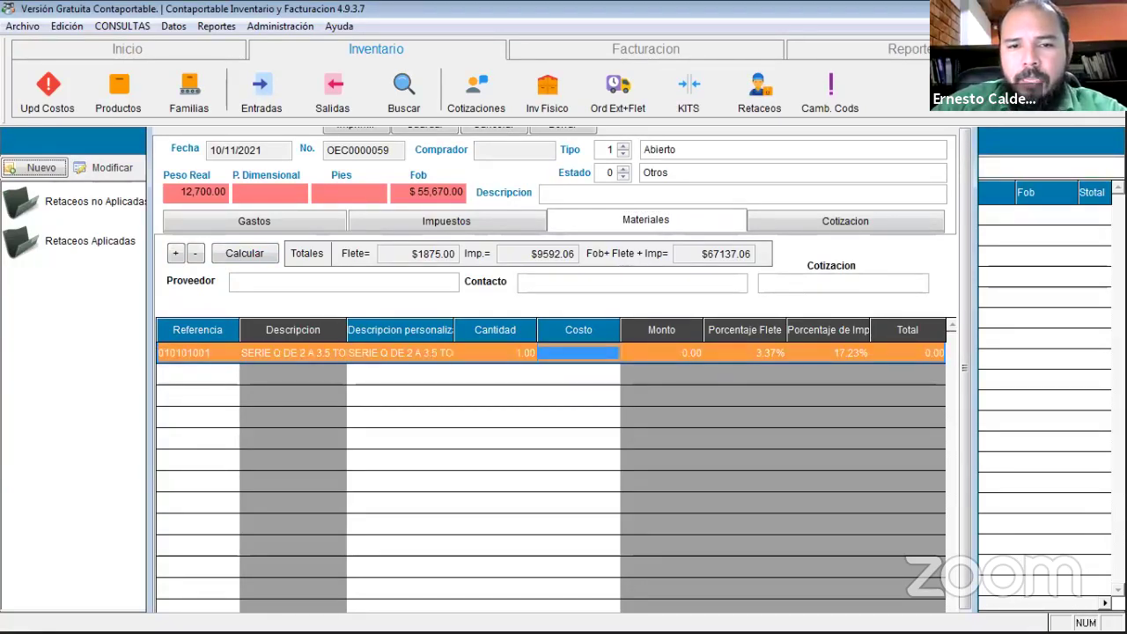
pyautogui.write('55700')
pyautogui.press('Return')
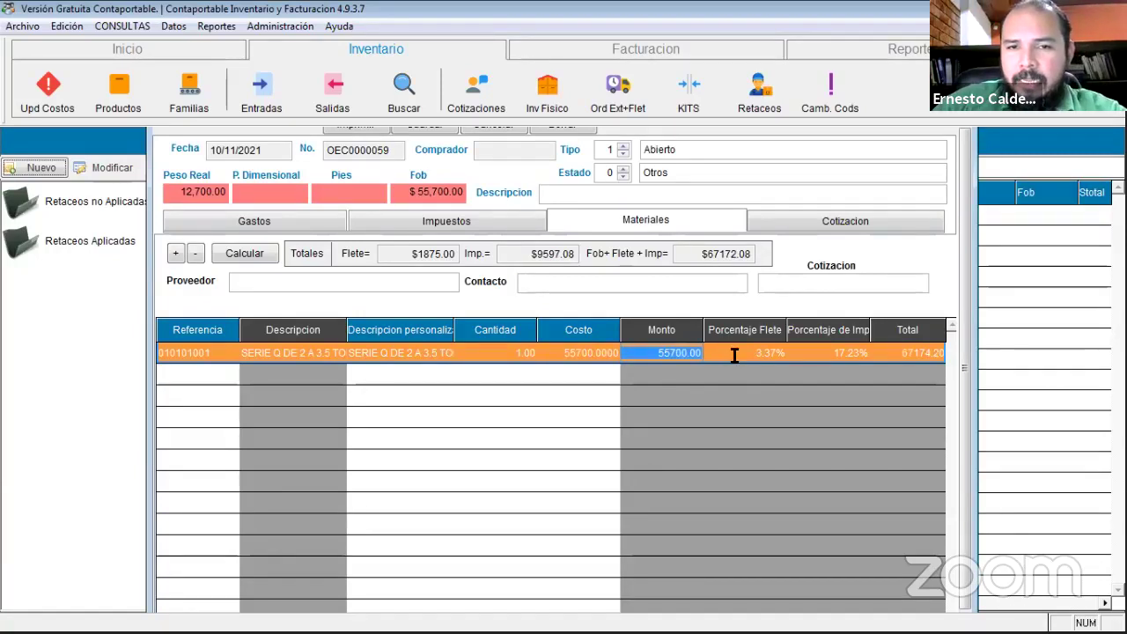
# Enter damlier as the supplier of the order's materials.
pyautogui.click(384, 281)
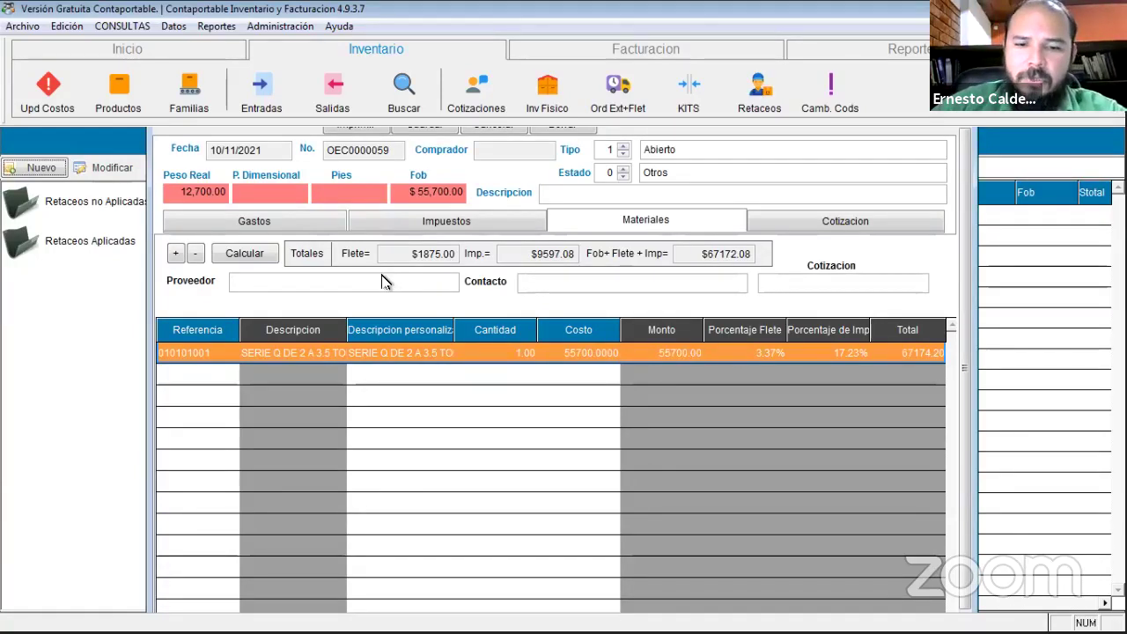
pyautogui.write('damlier')
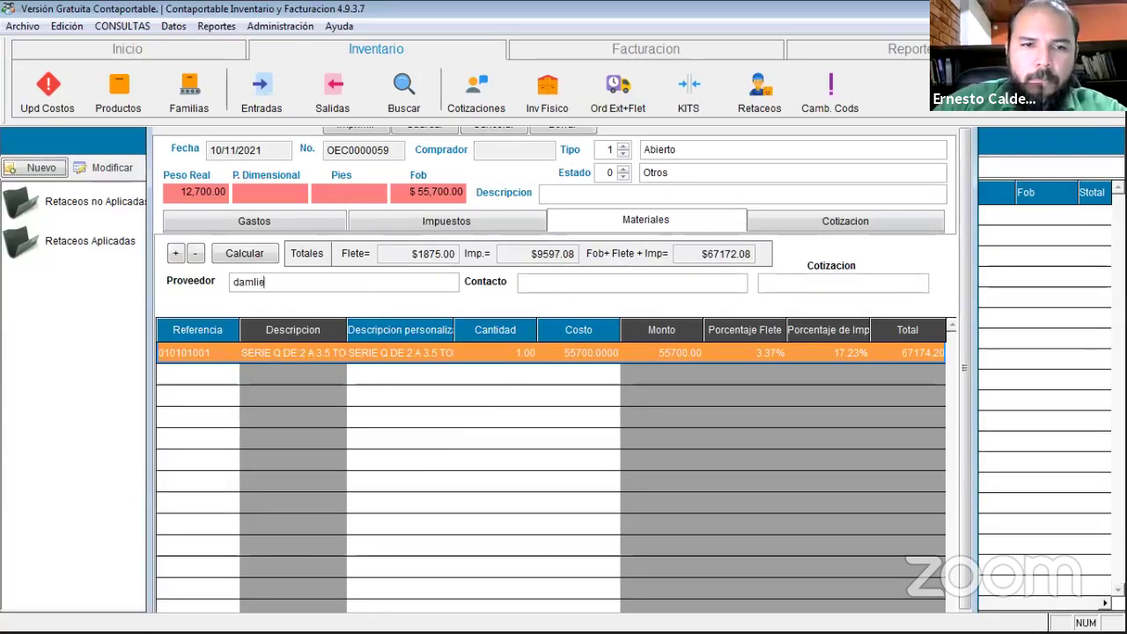
pyautogui.click(544, 284)
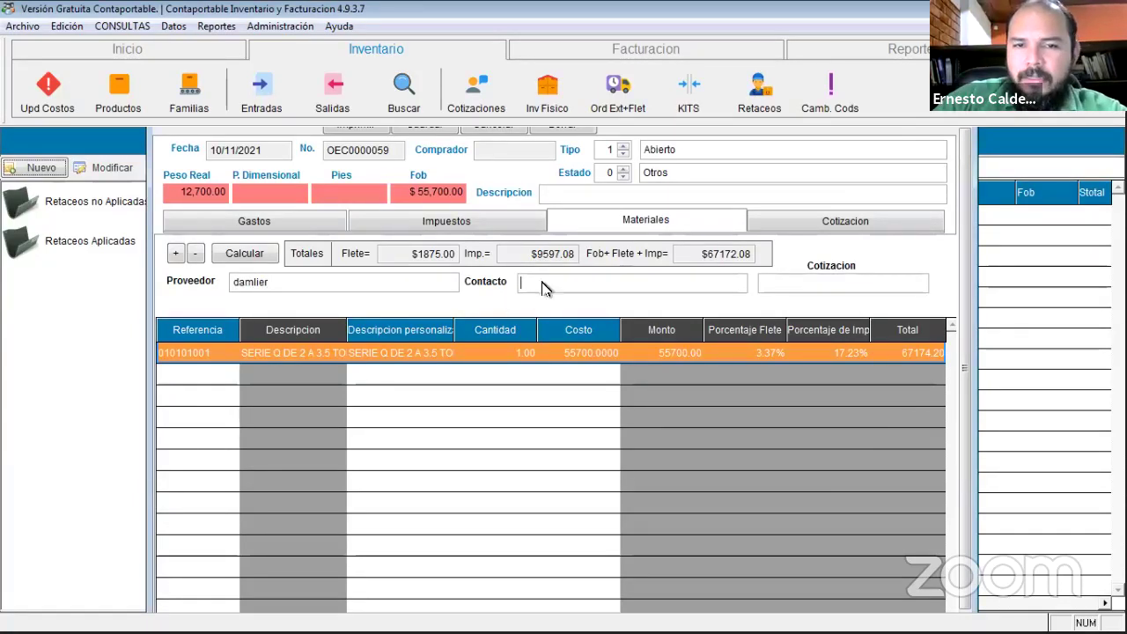
# Assign Cliente General to the quotation and calculate the sale price with a 35% profit margin.
pyautogui.click(841, 227)
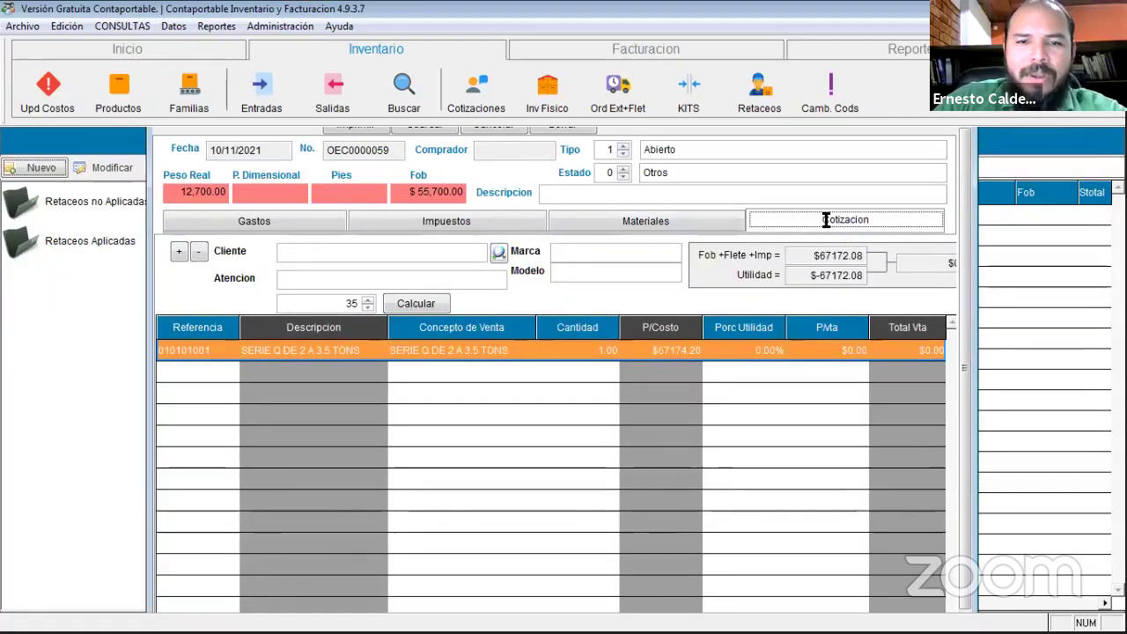
pyautogui.click(499, 254)
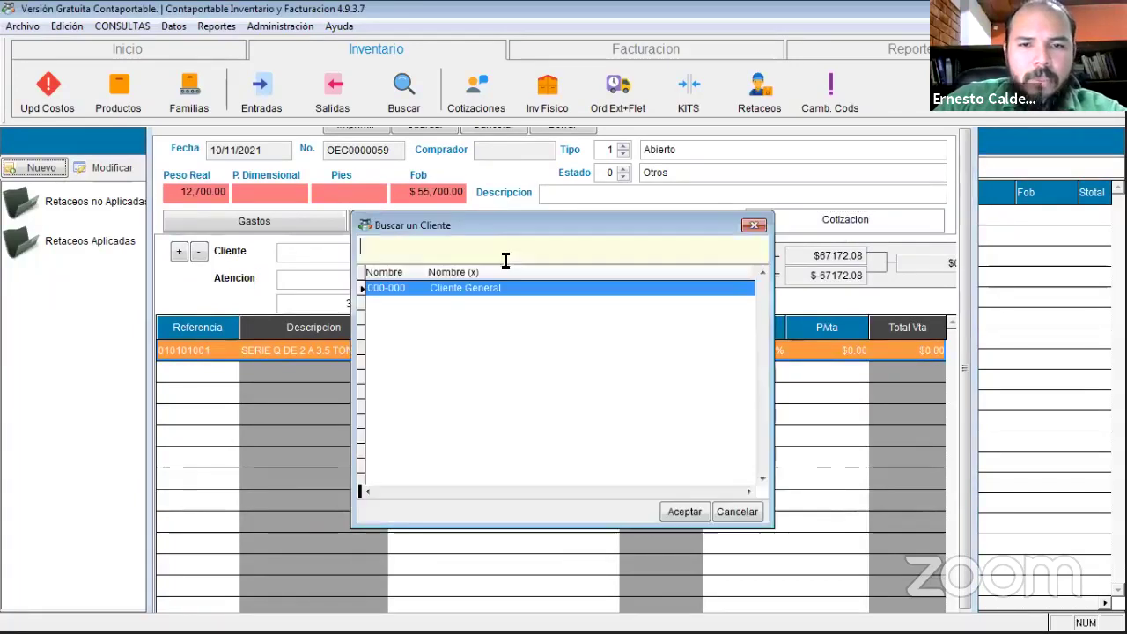
pyautogui.doubleClick(415, 287)
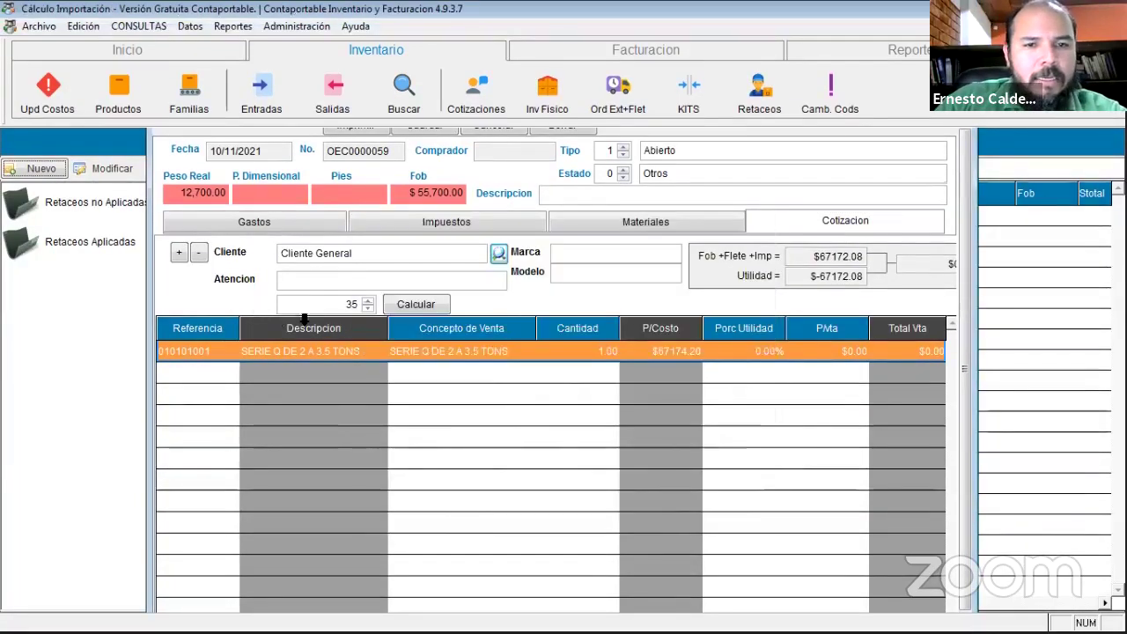
pyautogui.click(399, 304)
pyautogui.click(694, 352)
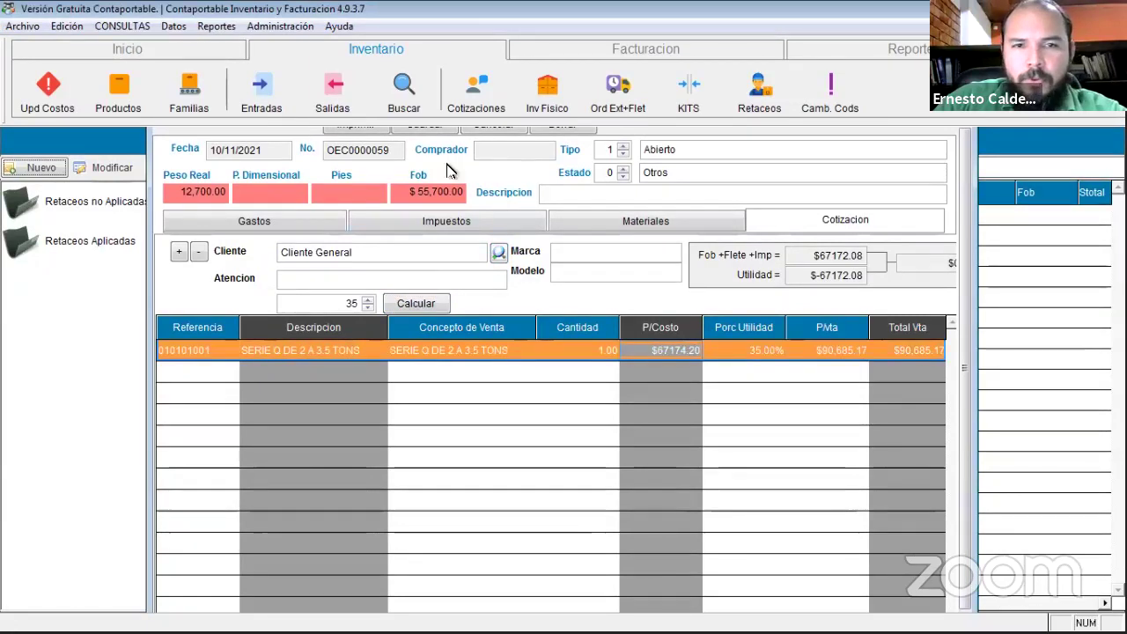
pyautogui.click(494, 130)
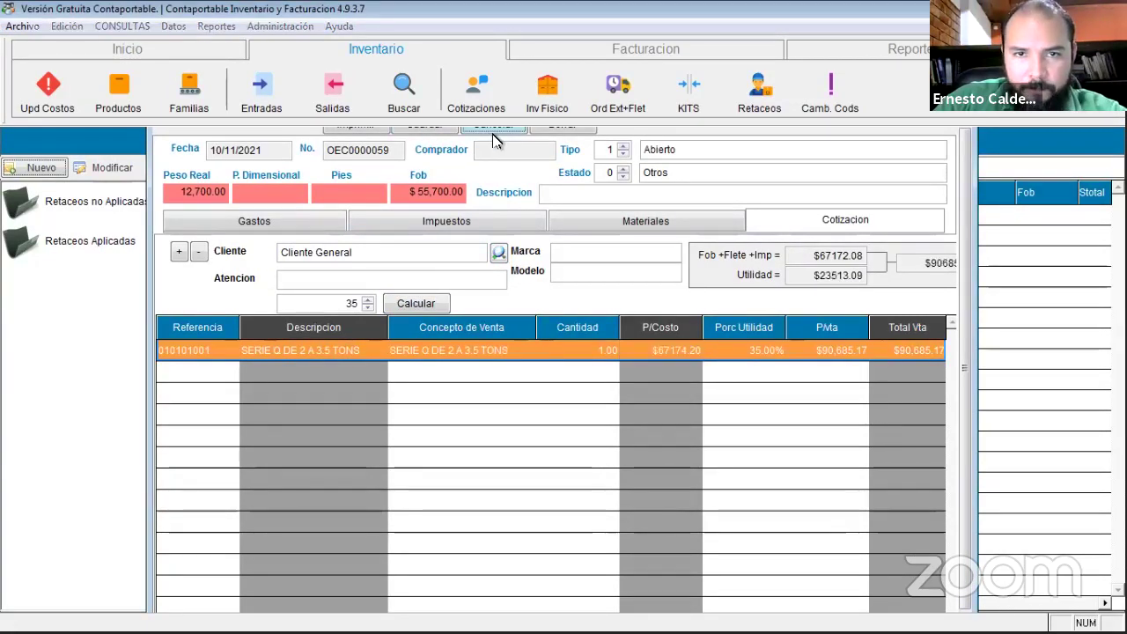
pyautogui.click(630, 381)
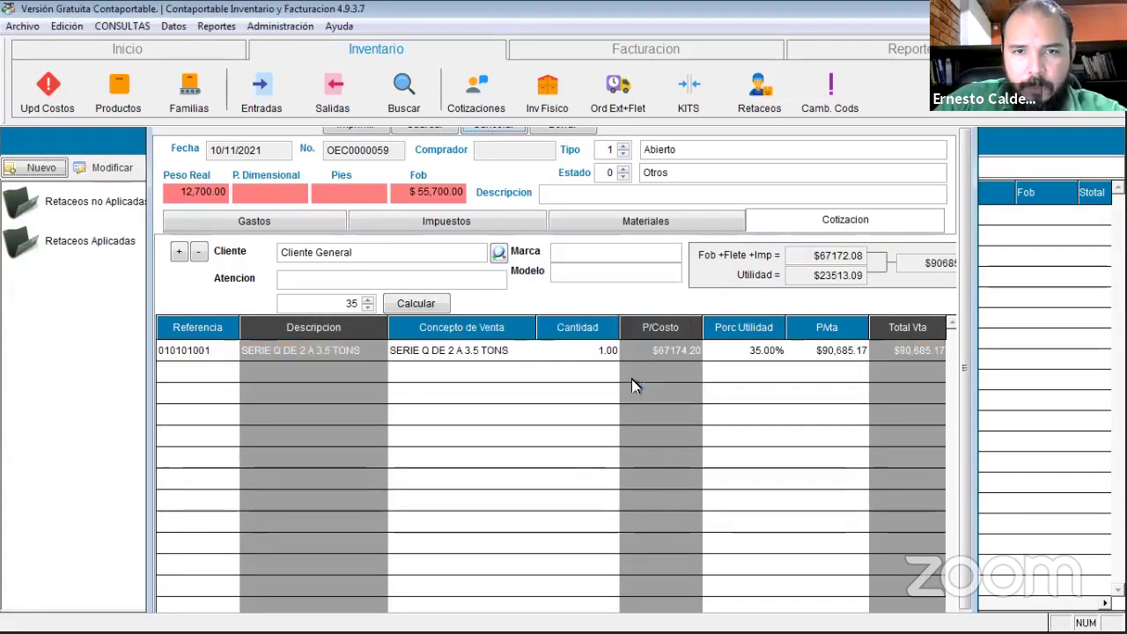
pyautogui.click(561, 129)
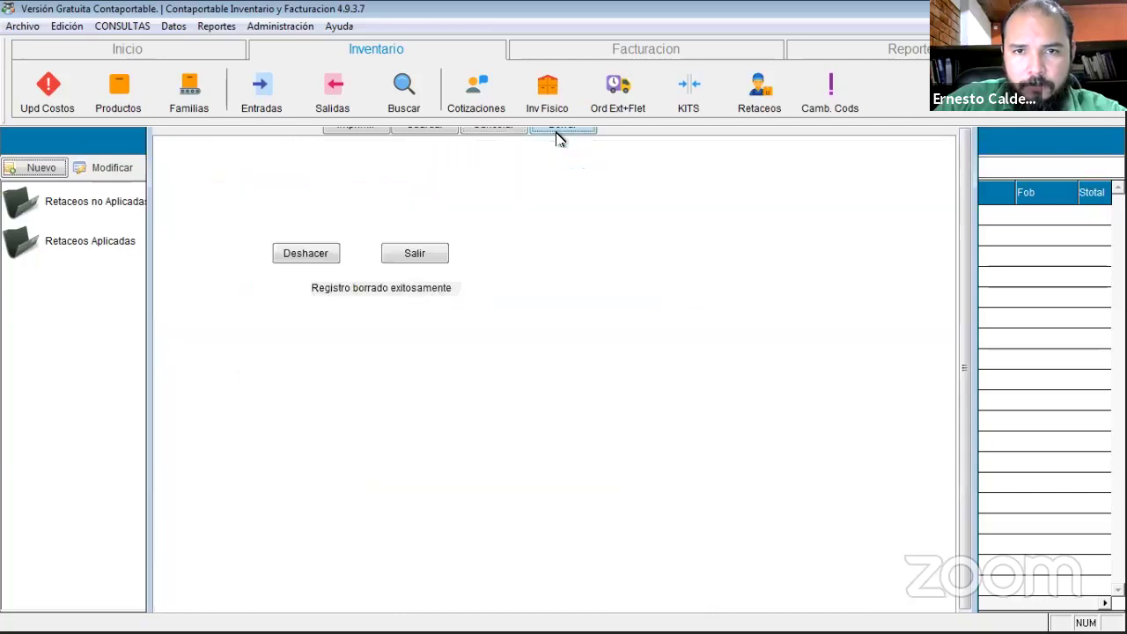
pyautogui.click(329, 259)
pyautogui.click(589, 386)
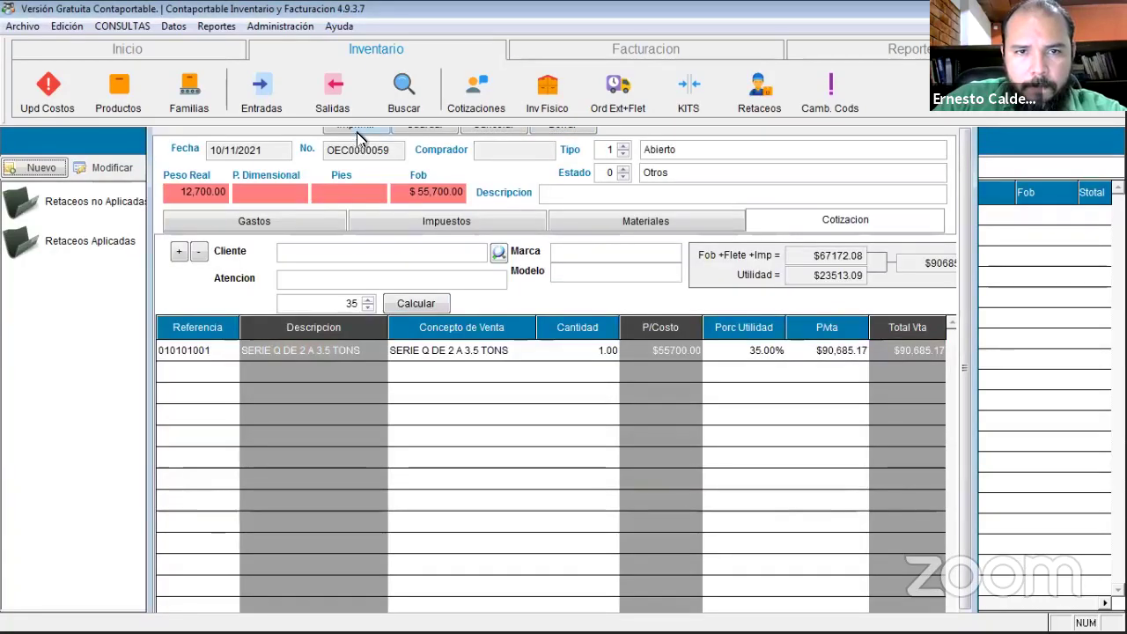
# Open the print preview of the order's quotation, maximize it and review the item line.
pyautogui.click(356, 126)
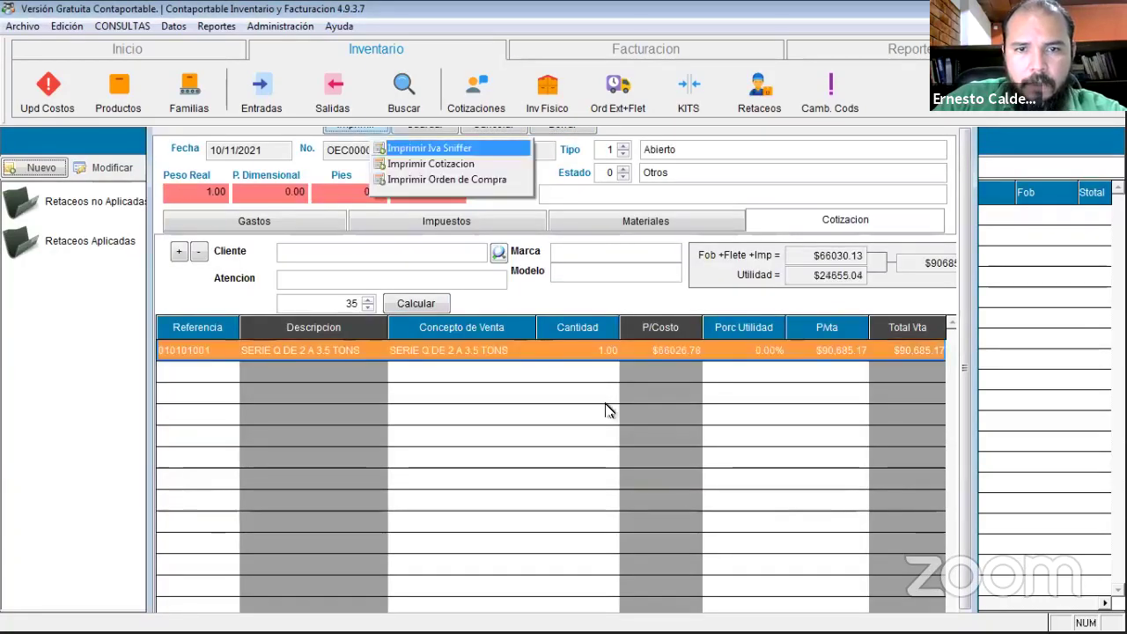
pyautogui.click(490, 164)
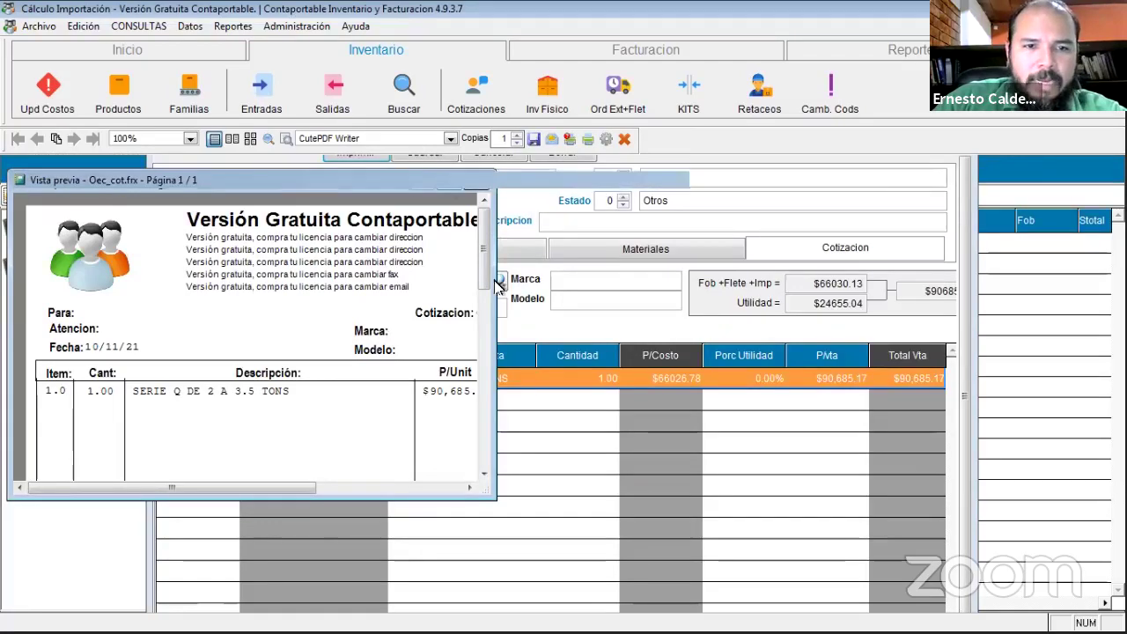
pyautogui.click(450, 183)
pyautogui.click(245, 324)
pyautogui.scroll(-5, 482, 358)
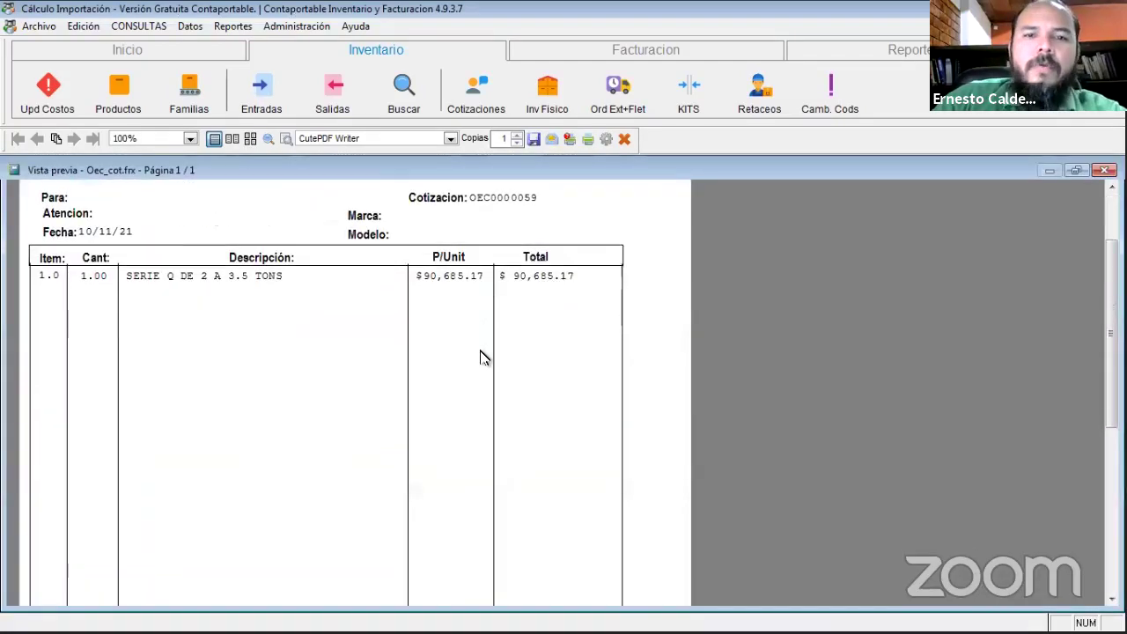
# Review the header and item line of the order's quotation and close the print preview.
pyautogui.scroll(-2, 483, 357)
pyautogui.scroll(8, 533, 344)
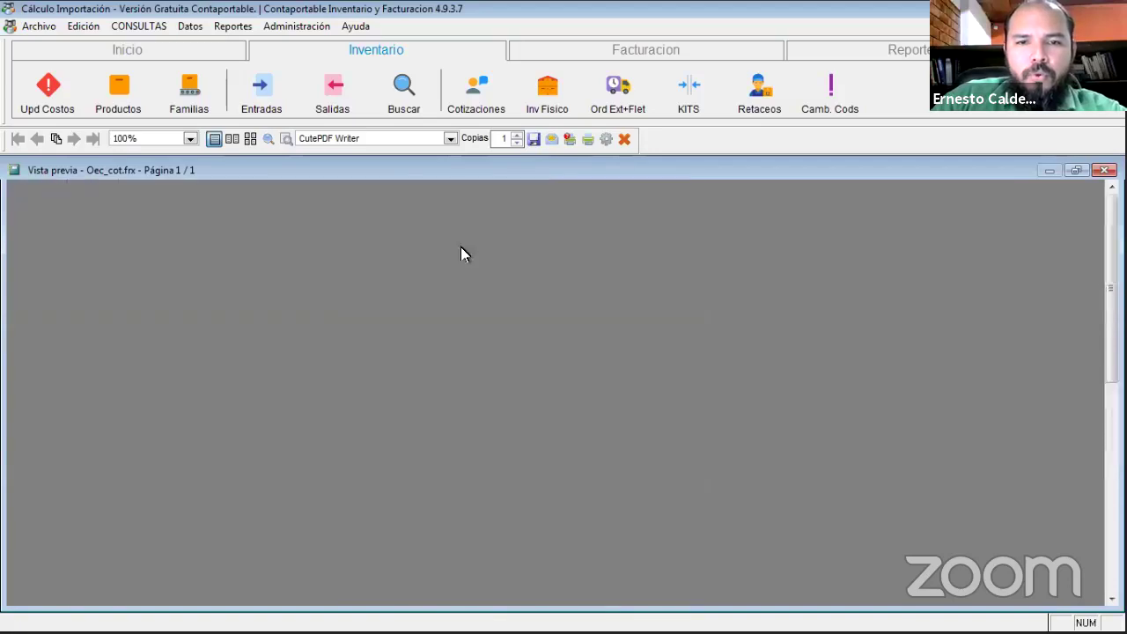
pyautogui.click(461, 255)
pyautogui.click(277, 261)
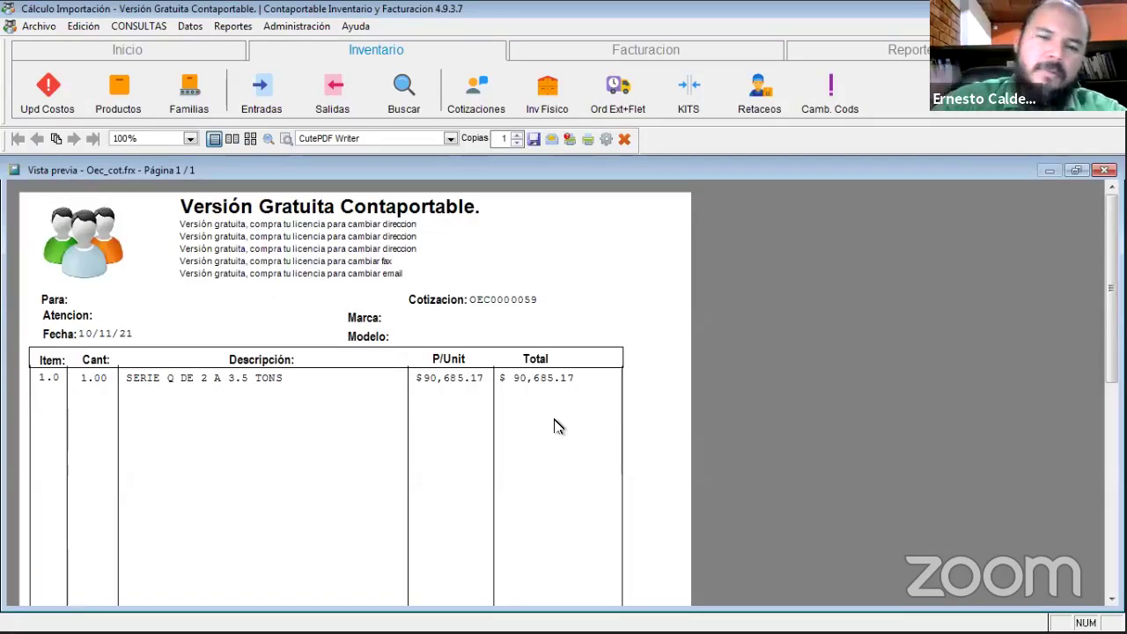
pyautogui.press('Escape')
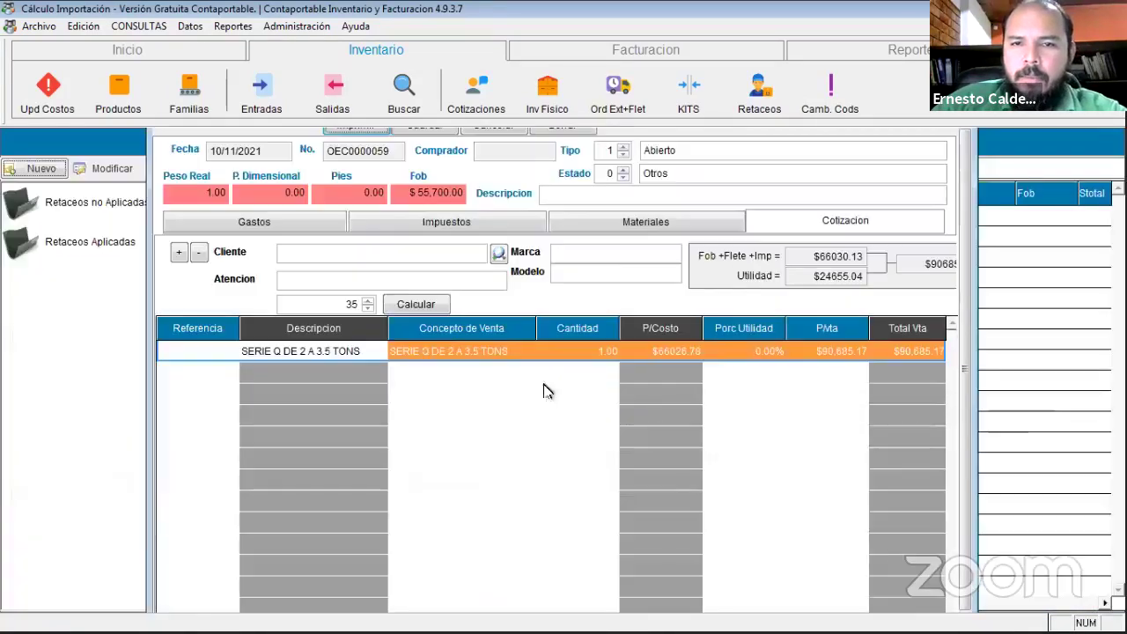
# Close the import cost calculation and save all its changes.
pyautogui.click(581, 350)
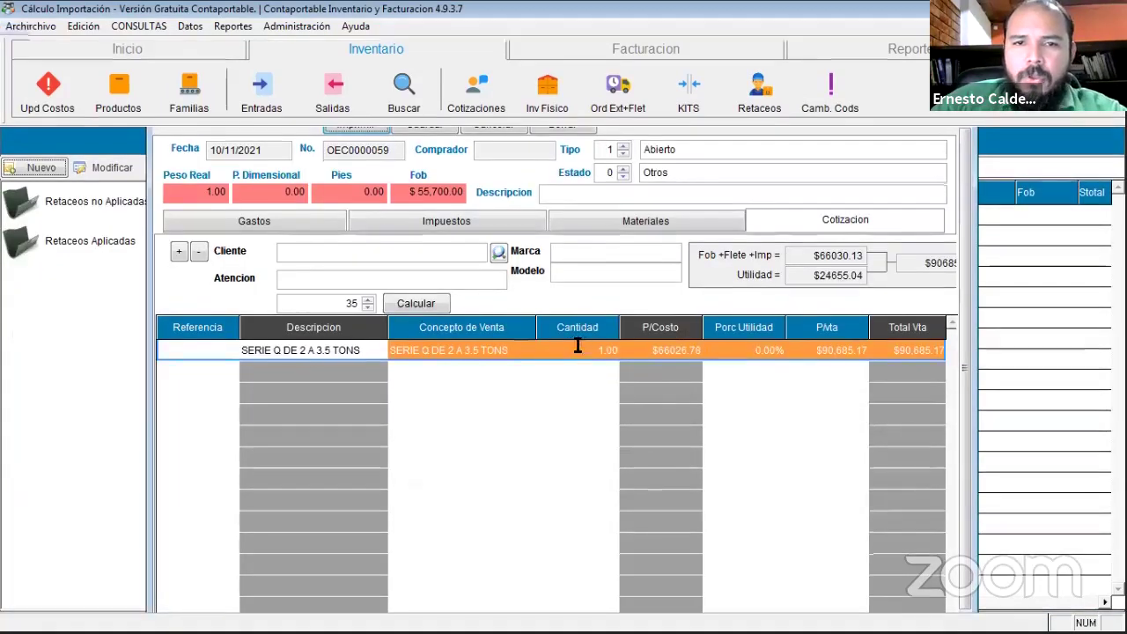
pyautogui.press('Escape')
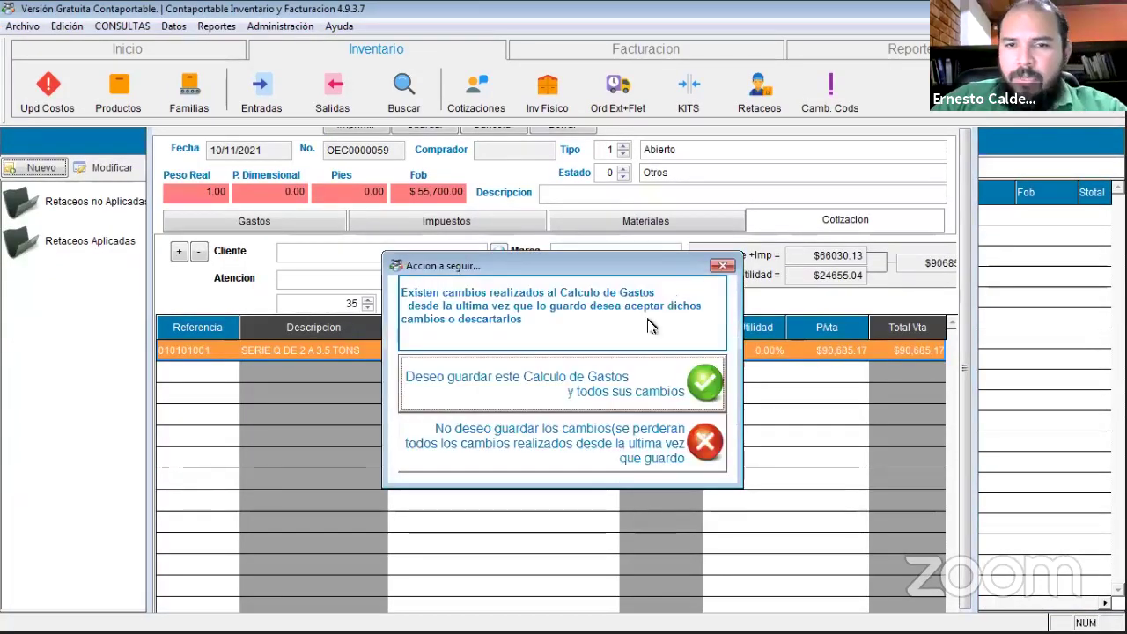
pyautogui.click(581, 399)
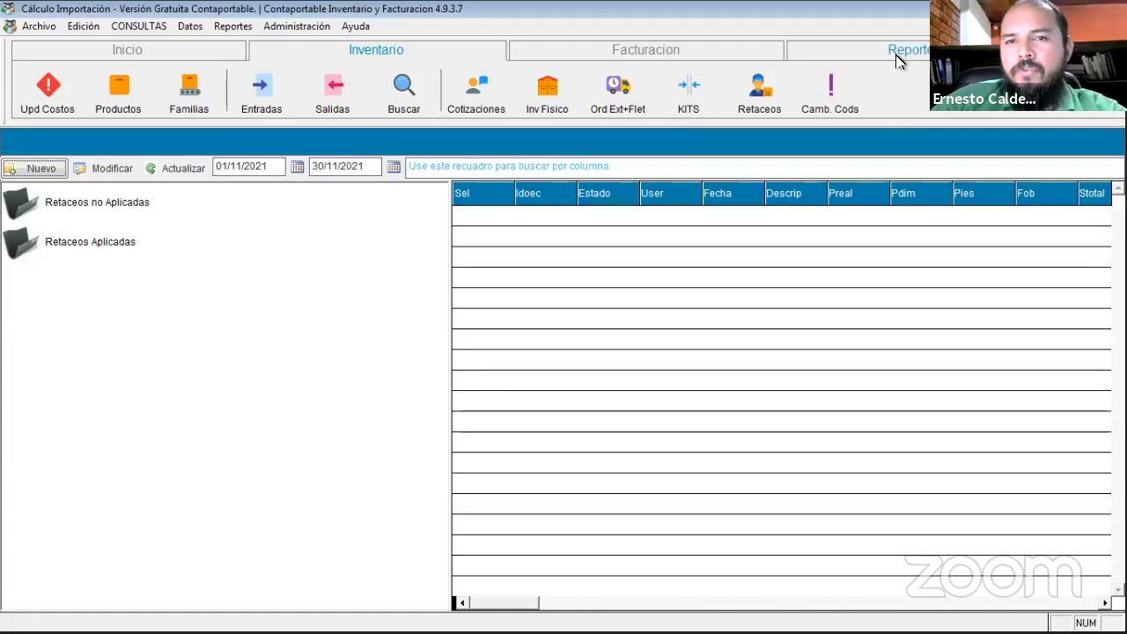
# Open the list of retaceos and inspect the status of the existing record.
pyautogui.click(758, 91)
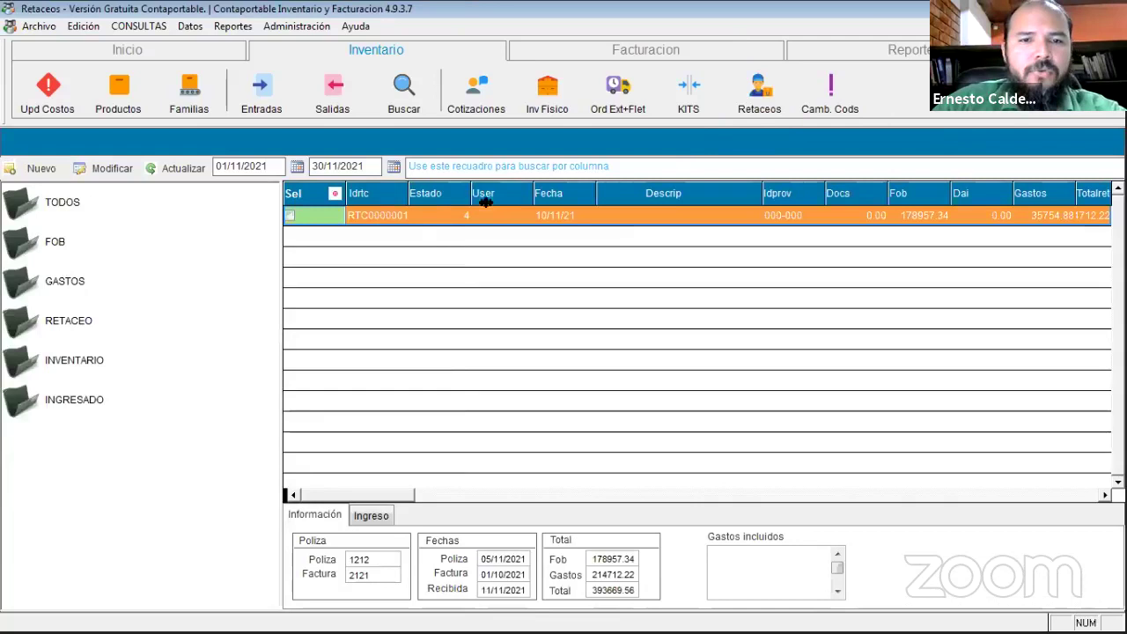
pyautogui.click(412, 218)
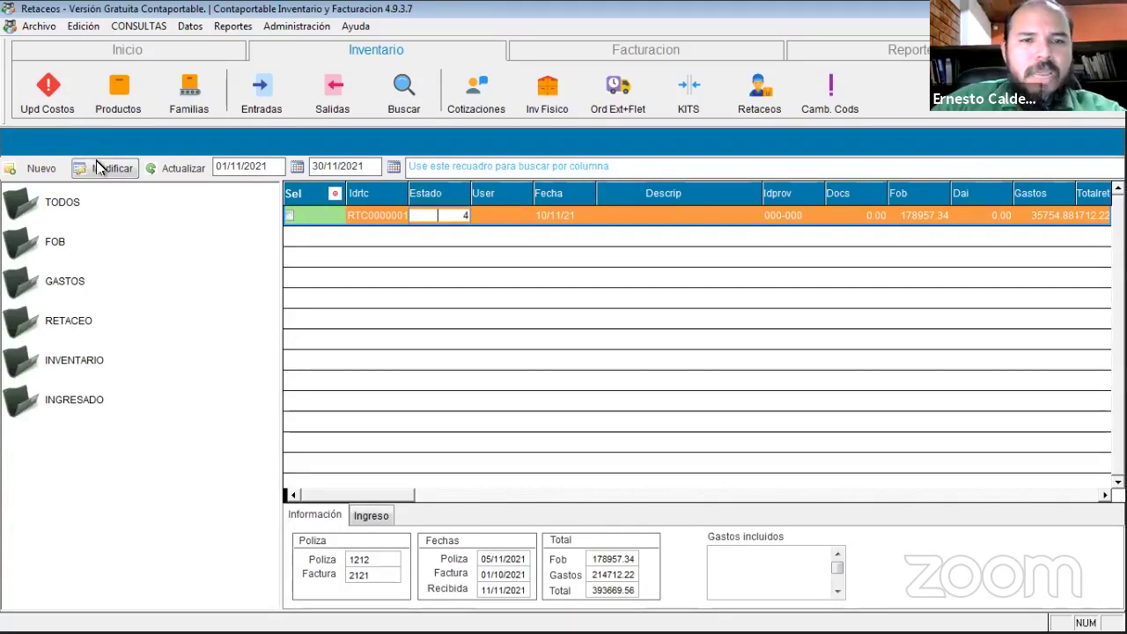
pyautogui.click(401, 215)
pyautogui.click(426, 217)
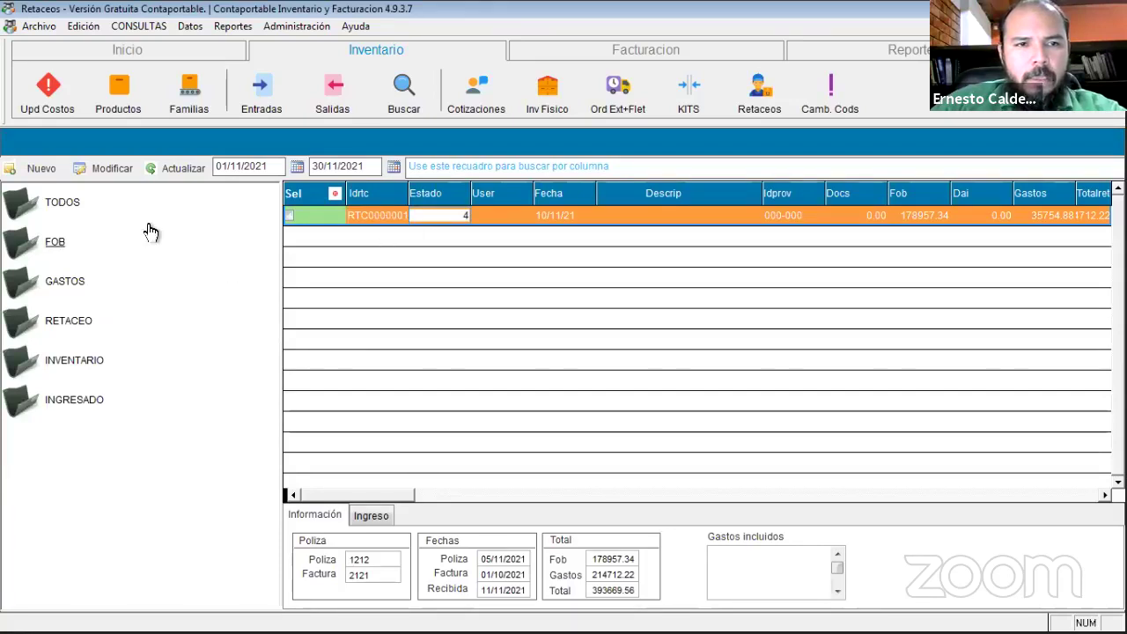
pyautogui.click(40, 167)
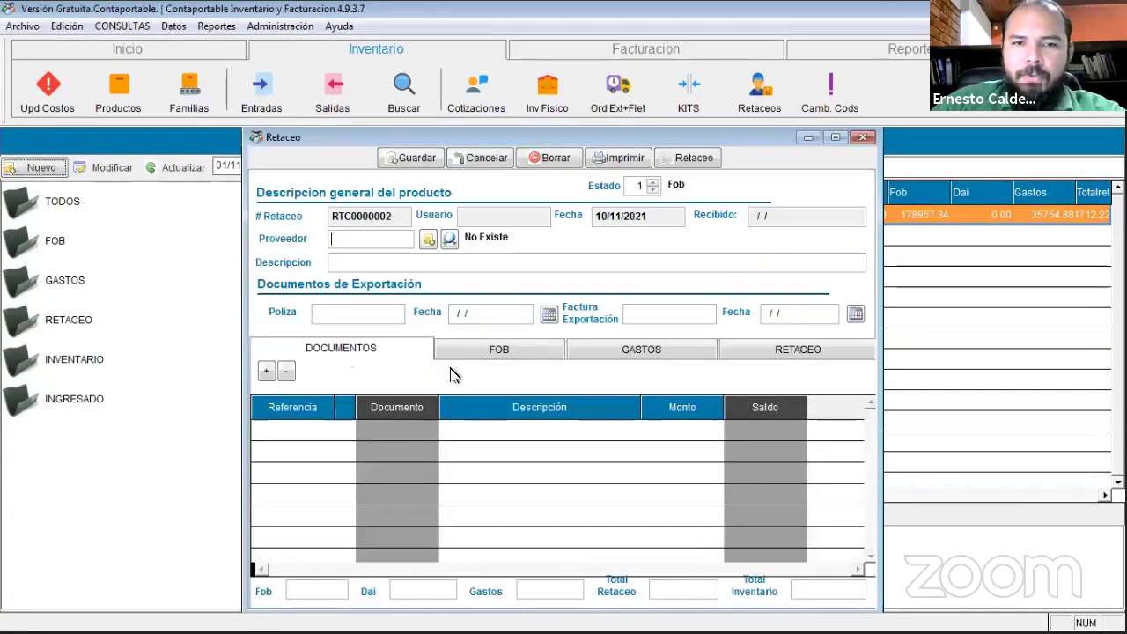
pyautogui.click(518, 349)
pyautogui.click(266, 373)
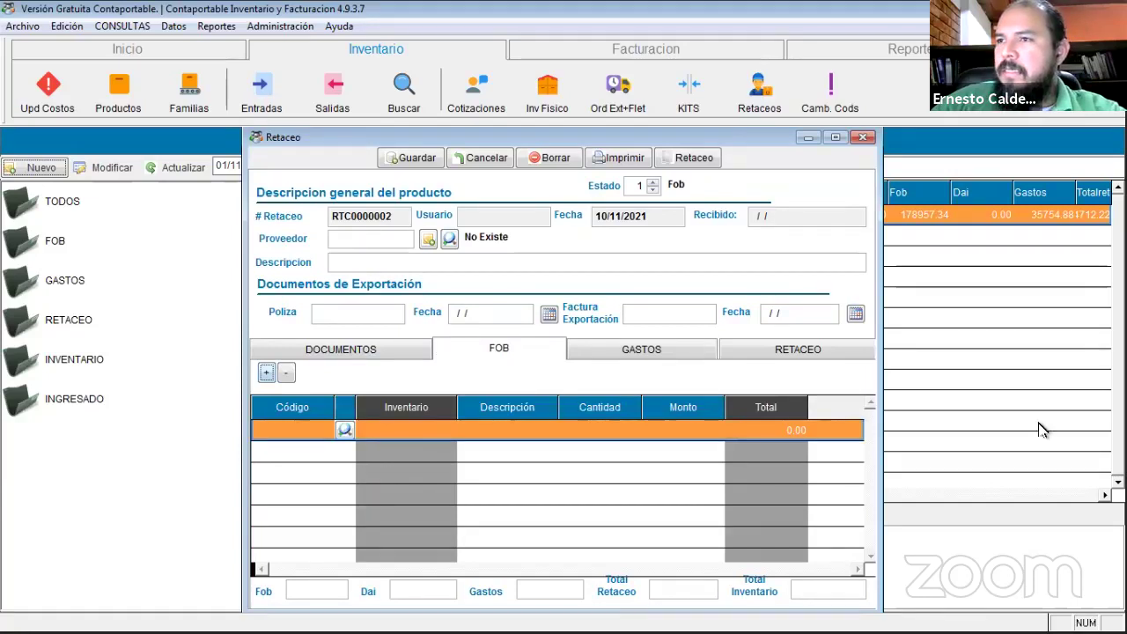
pyautogui.click(315, 431)
pyautogui.write('01')
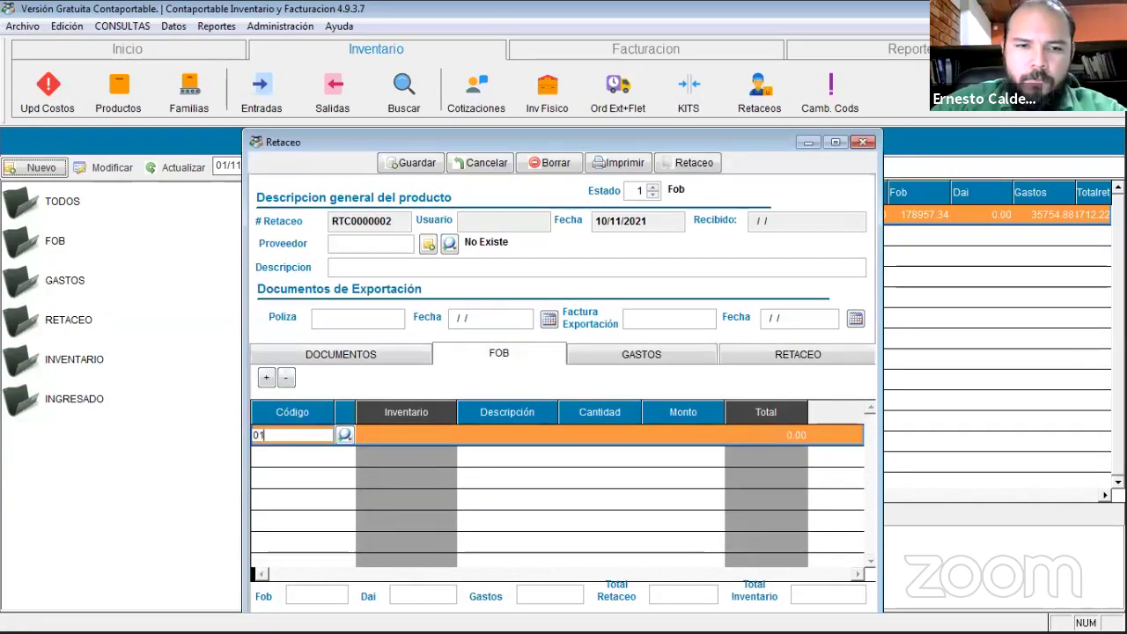
pyautogui.write('0101003')
pyautogui.press('Return')
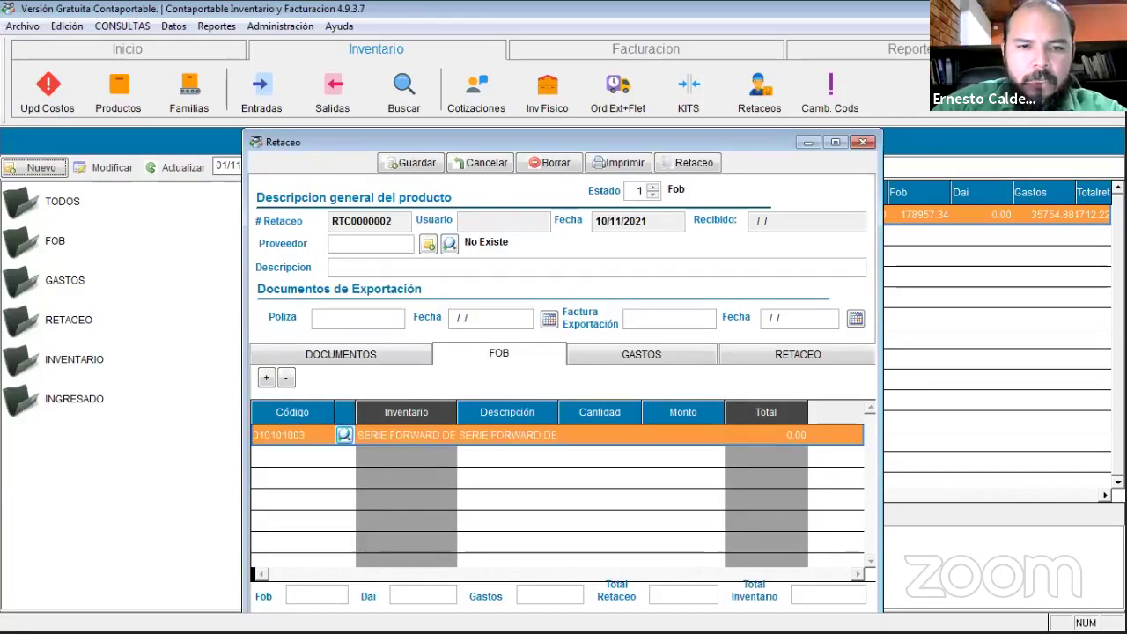
pyautogui.press('Return')
pyautogui.click(863, 141)
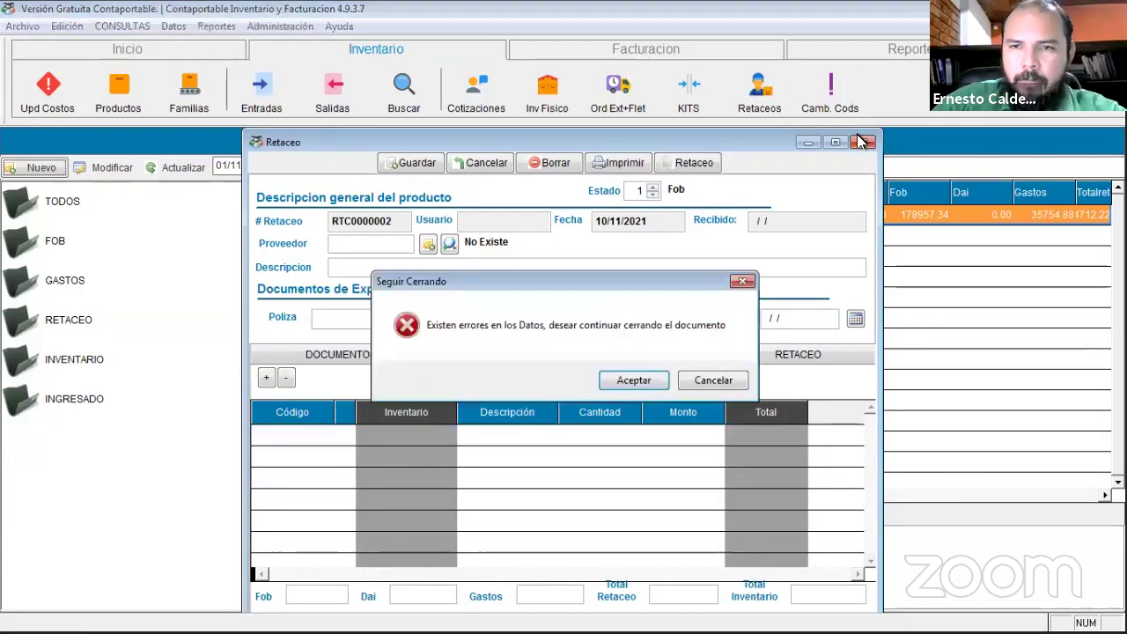
pyautogui.click(630, 384)
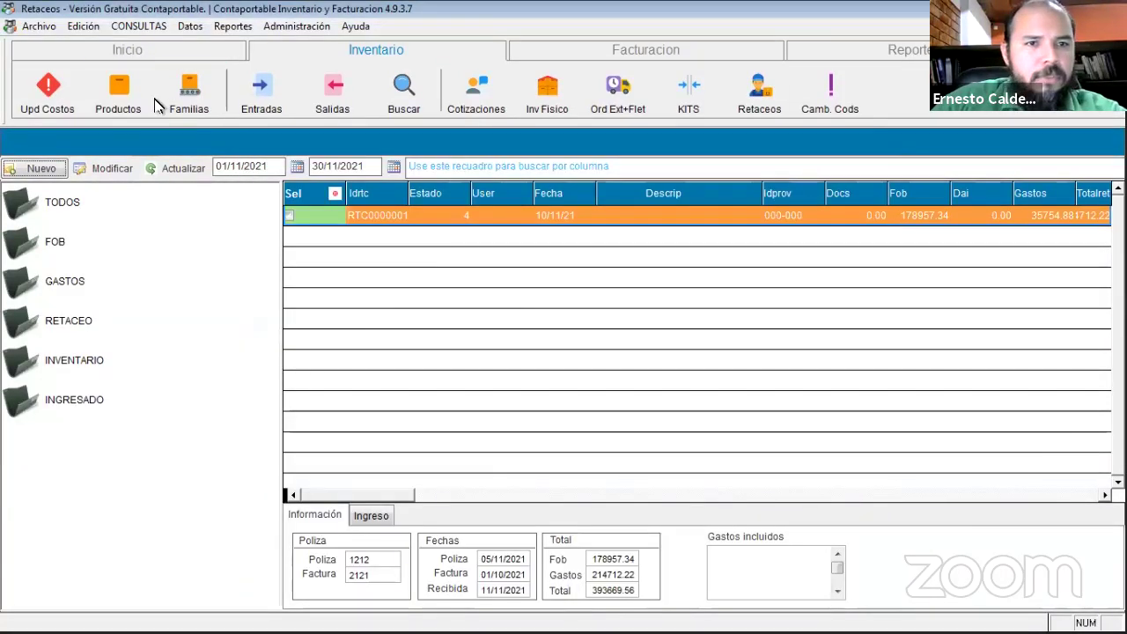
# Open the product inventory and examine the trucks listed under CAMIONES, VEHICULOS PESADOS.
pyautogui.click(124, 95)
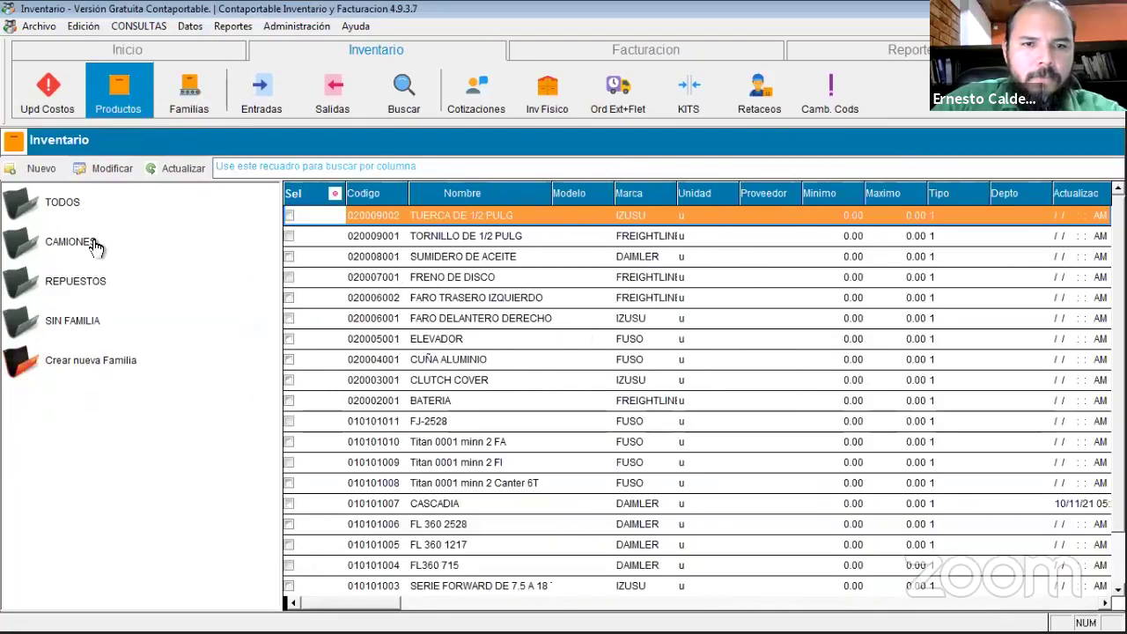
pyautogui.click(84, 239)
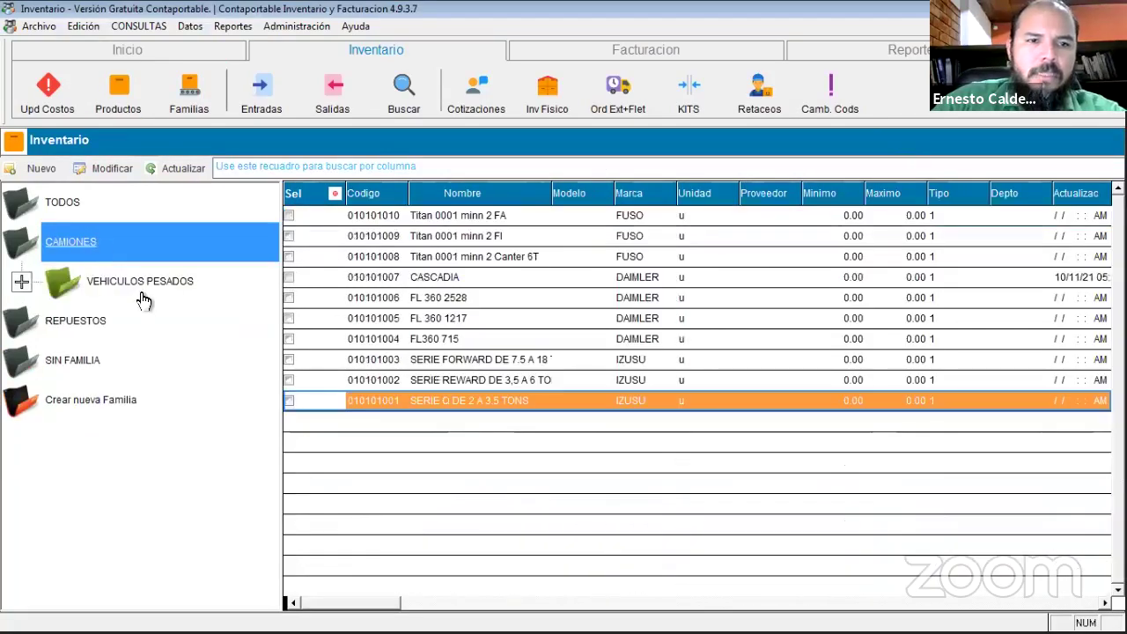
pyautogui.click(139, 284)
pyautogui.click(129, 330)
pyautogui.click(508, 238)
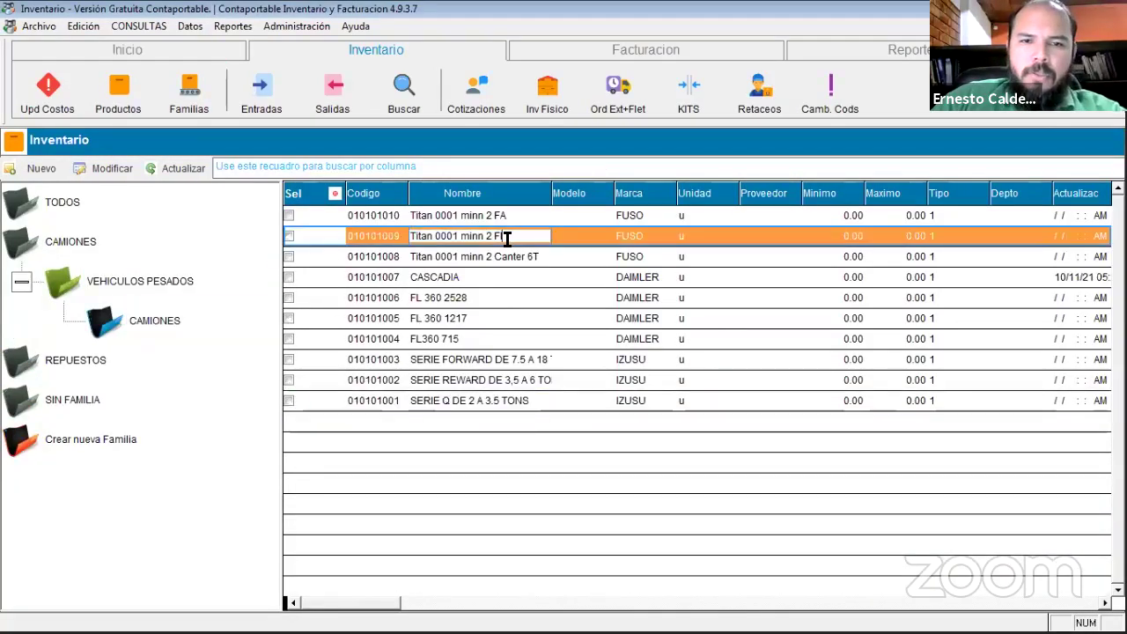
pyautogui.press('Down')
pyautogui.press('Down')
pyautogui.press('Down')
pyautogui.press('Down')
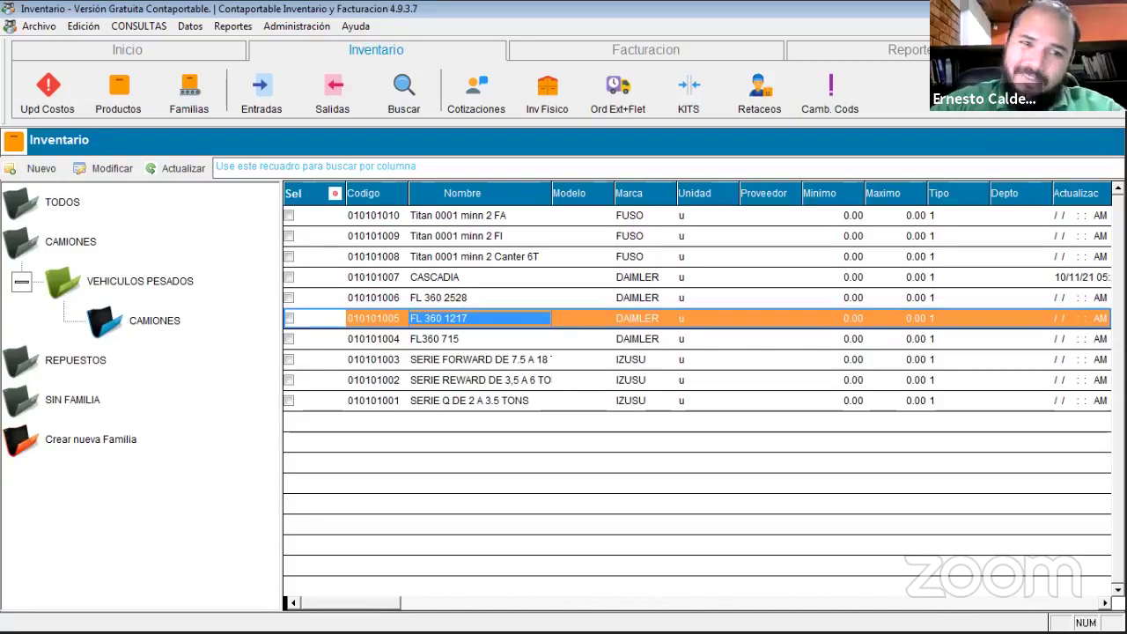
# Examine the heavy-vehicle spare parts in the REPUESTOS family, including its CLUTCH, BATERIA and FAROS subfamilies.
pyautogui.click(85, 361)
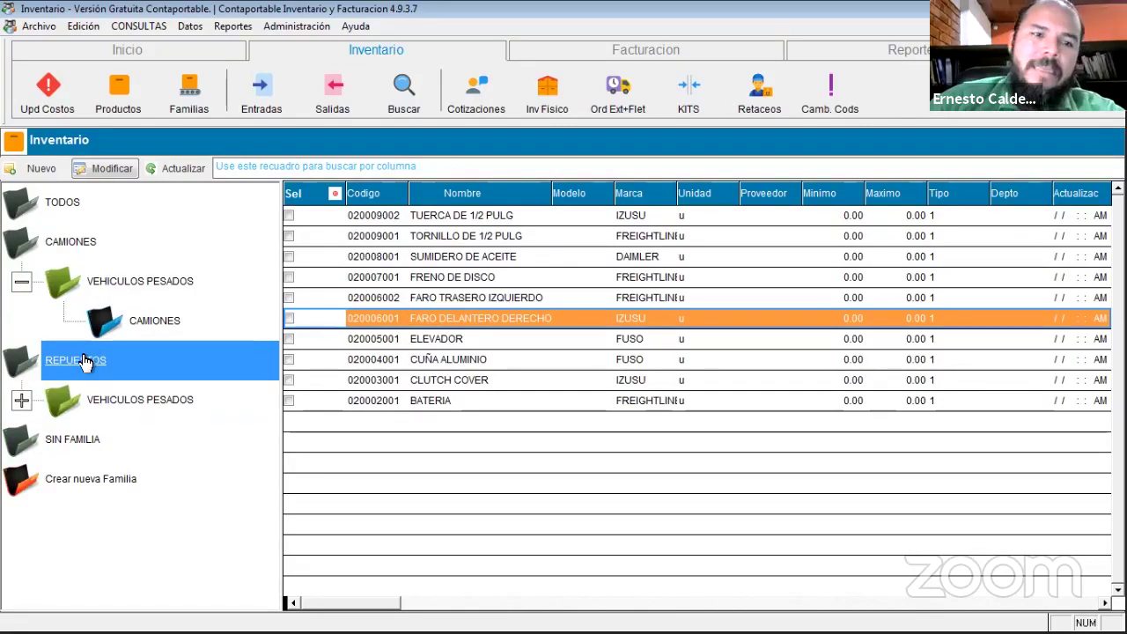
pyautogui.click(145, 403)
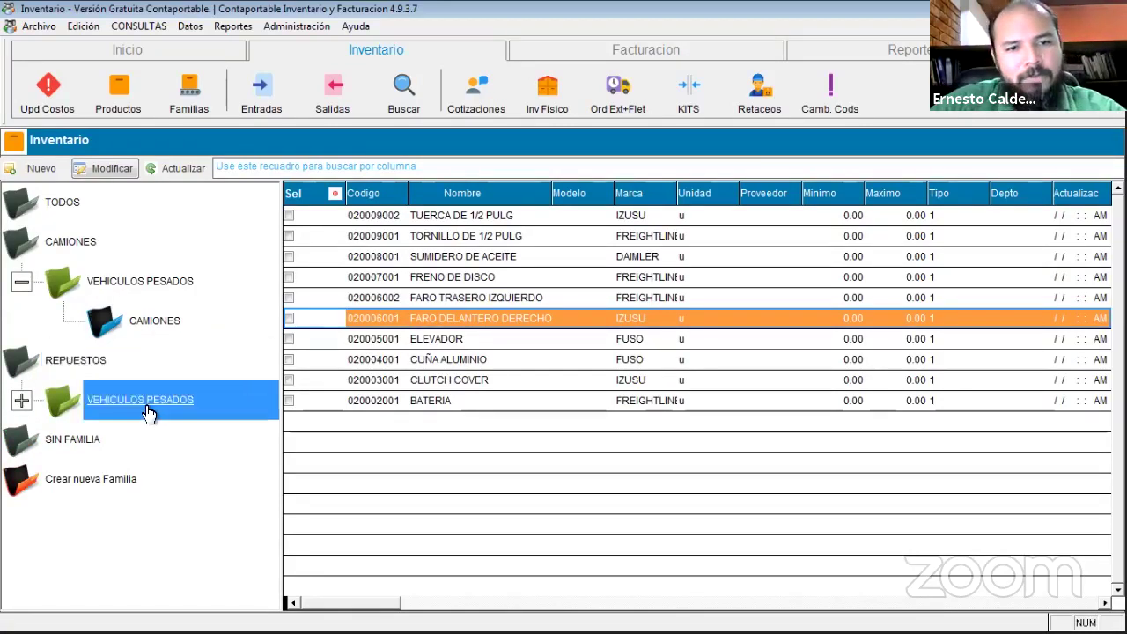
pyautogui.click(149, 351)
pyautogui.click(146, 322)
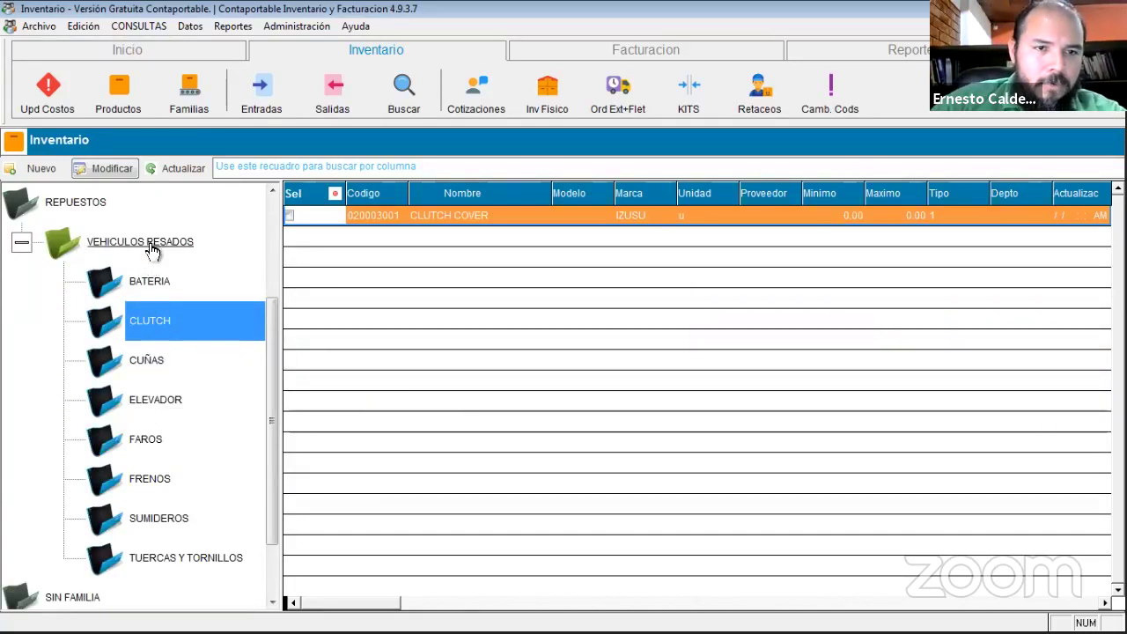
pyautogui.click(150, 282)
pyautogui.click(141, 438)
pyautogui.click(133, 289)
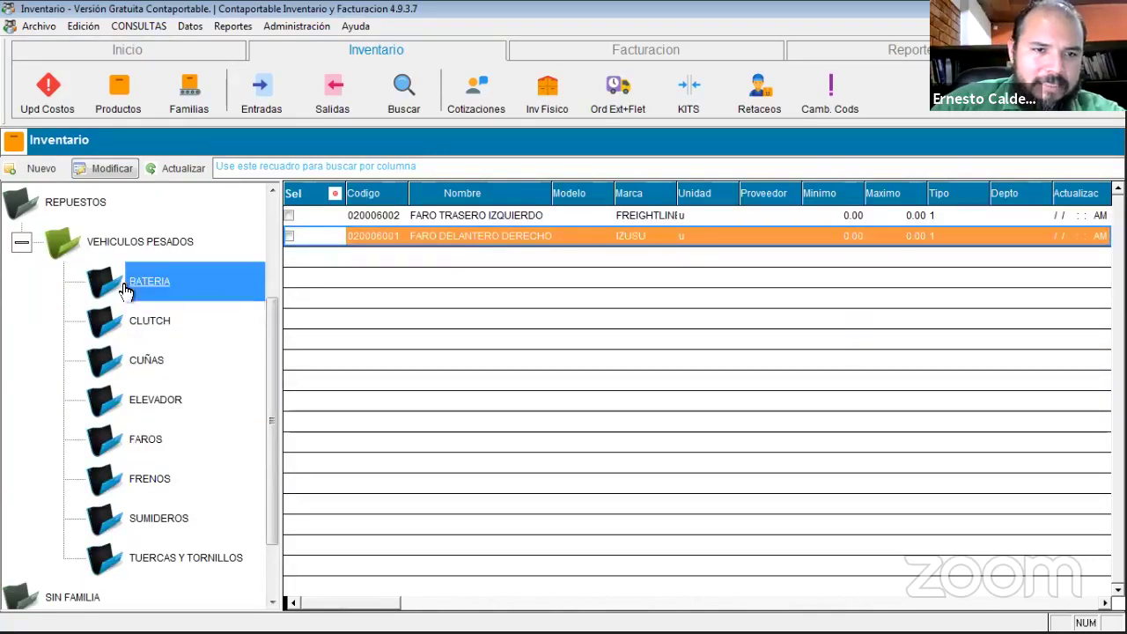
# Return to the CAMIONES family and list the products of its CAMIONES subfamily.
pyautogui.click(50, 244)
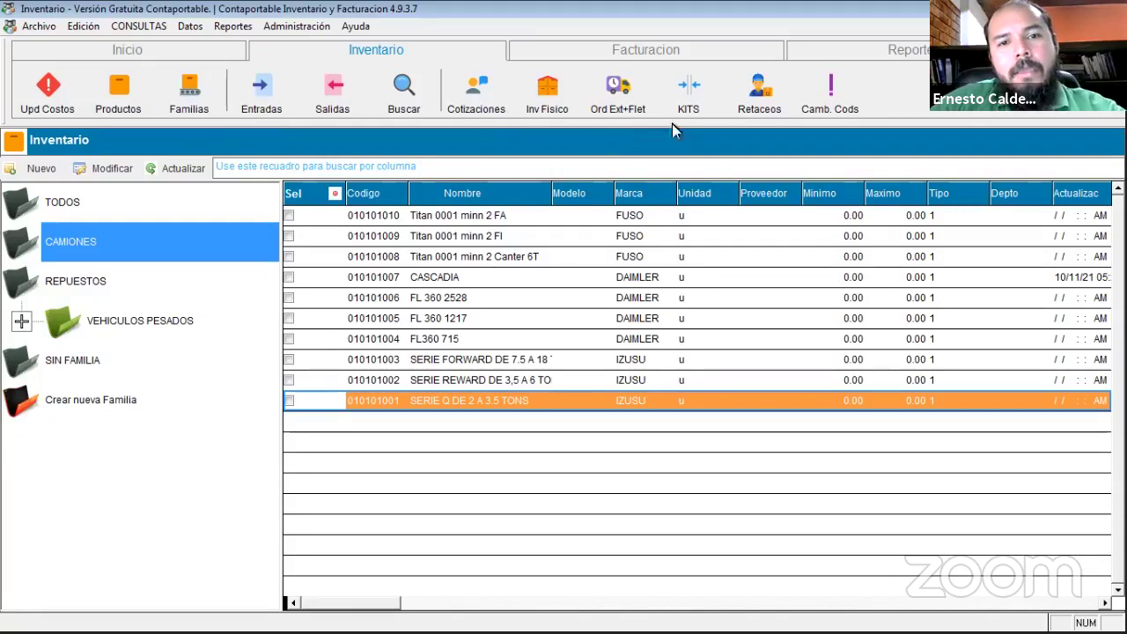
pyautogui.click(73, 243)
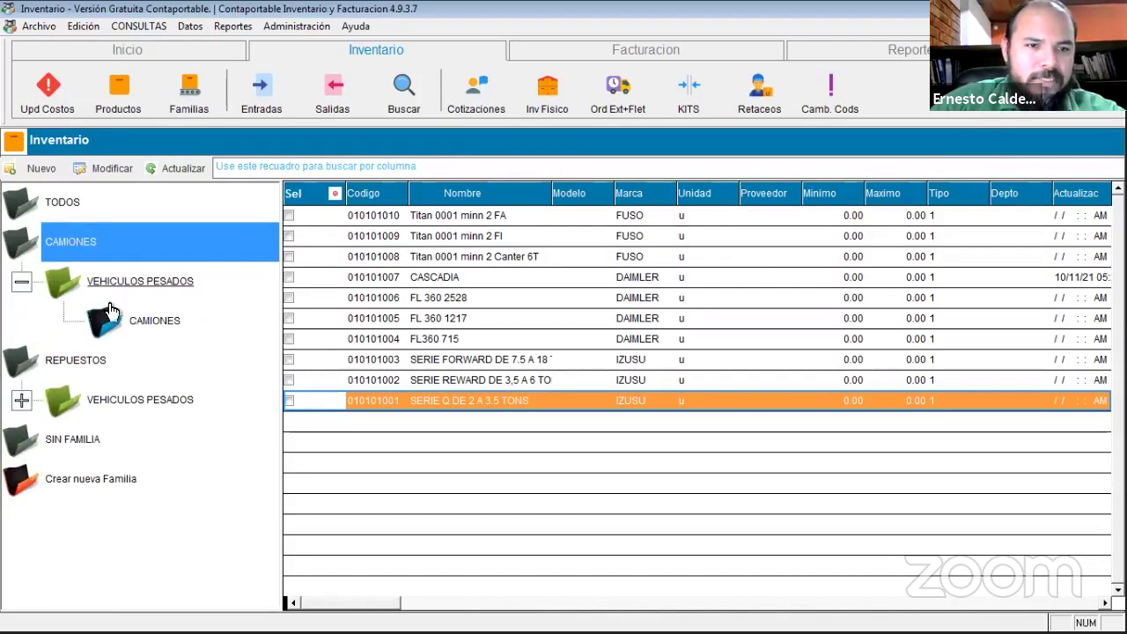
pyautogui.click(152, 321)
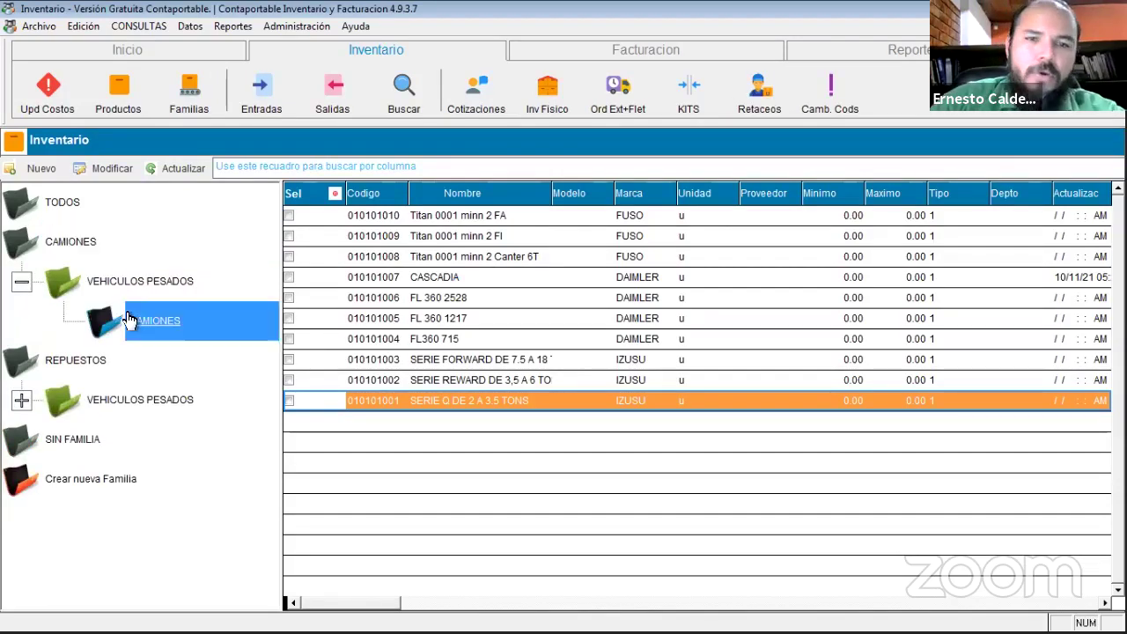
# Create a new retaceo and add a FOB line for product code 010101003.
pyautogui.click(783, 95)
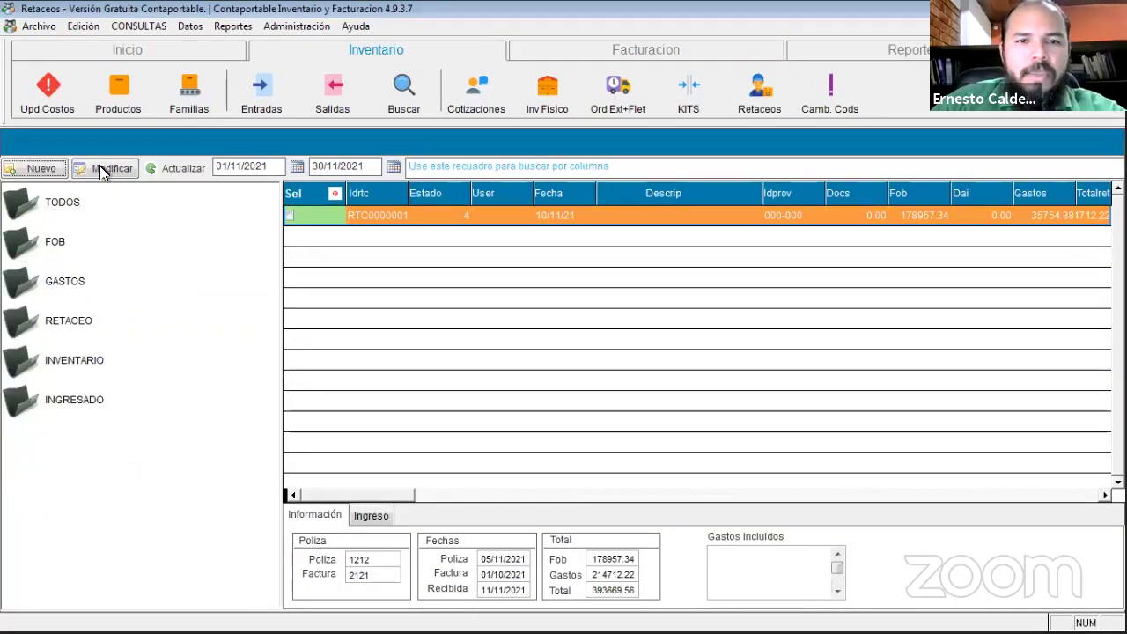
pyautogui.click(37, 168)
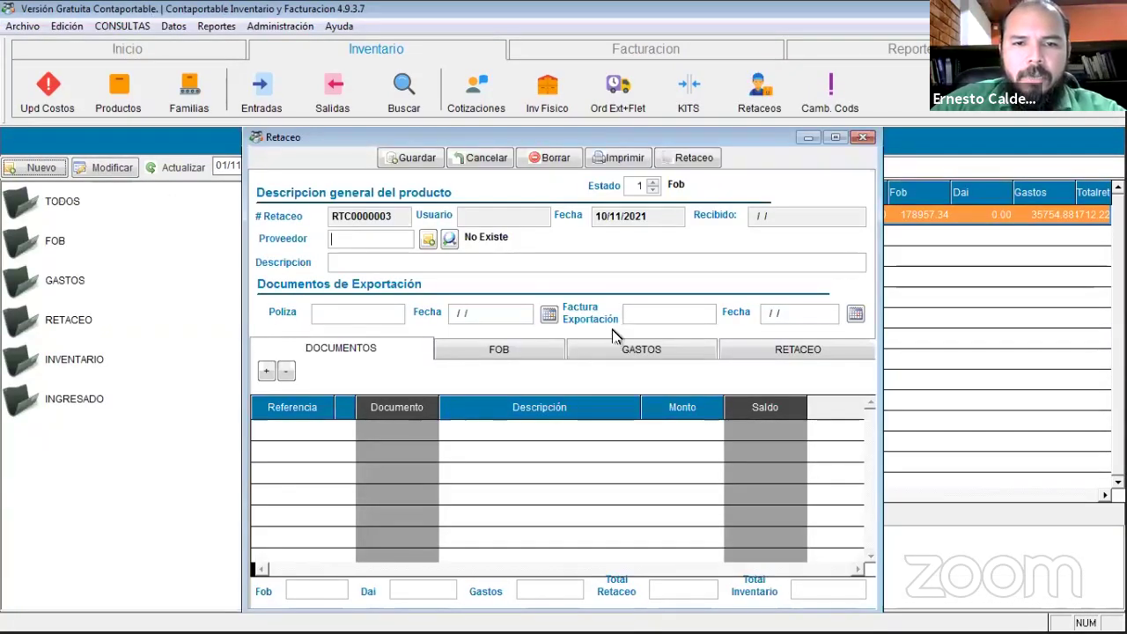
pyautogui.click(520, 360)
pyautogui.click(266, 372)
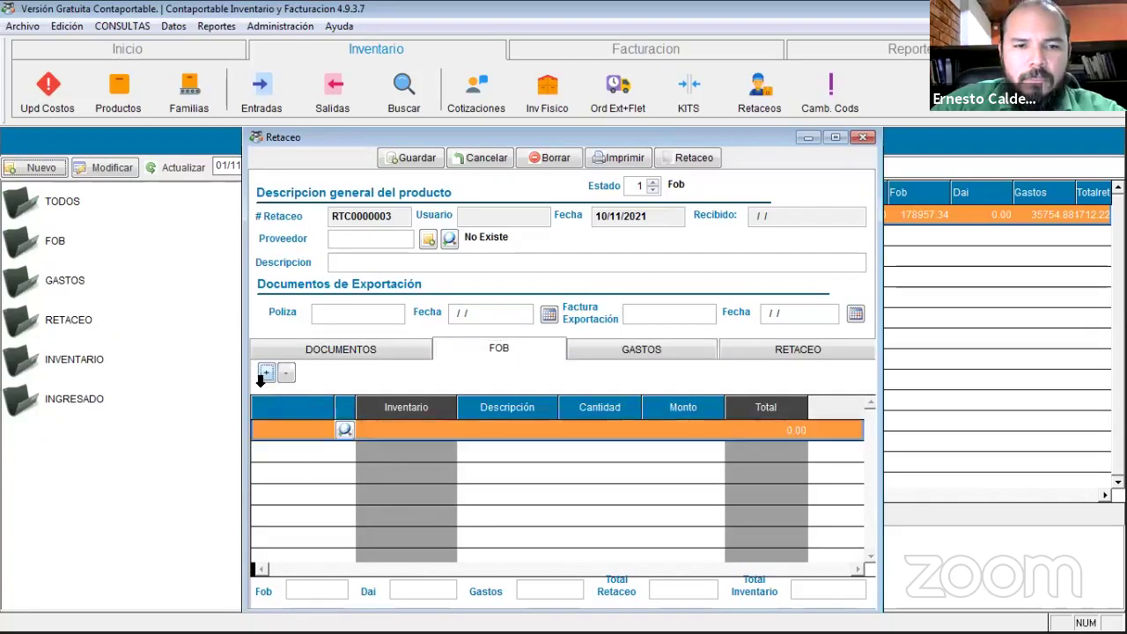
pyautogui.click(291, 429)
pyautogui.write('0101')
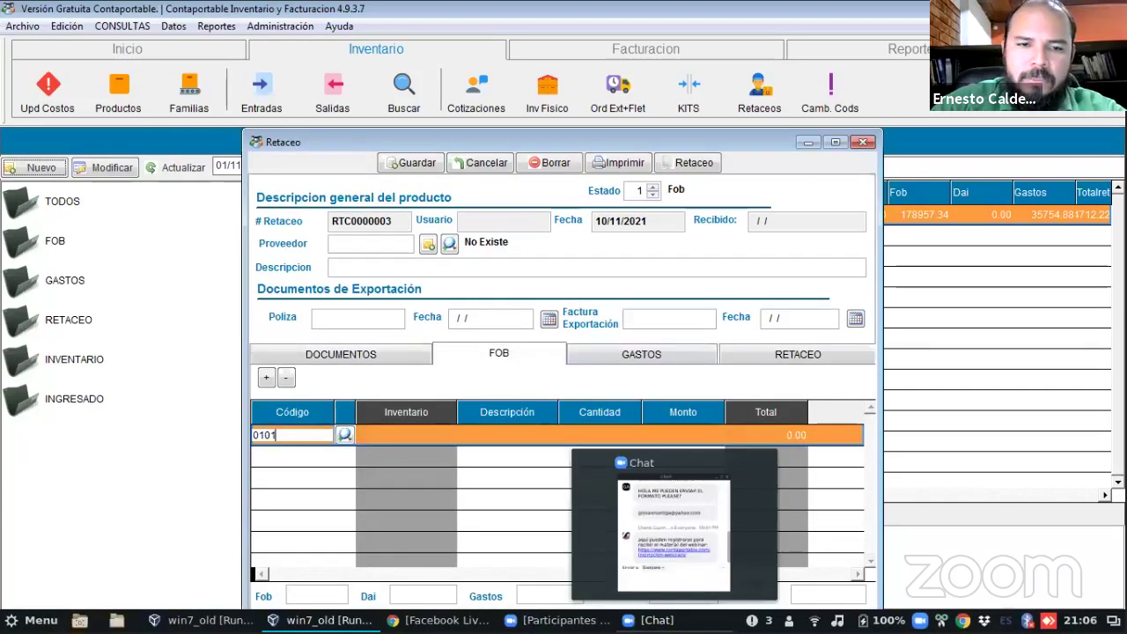
pyautogui.write('01003')
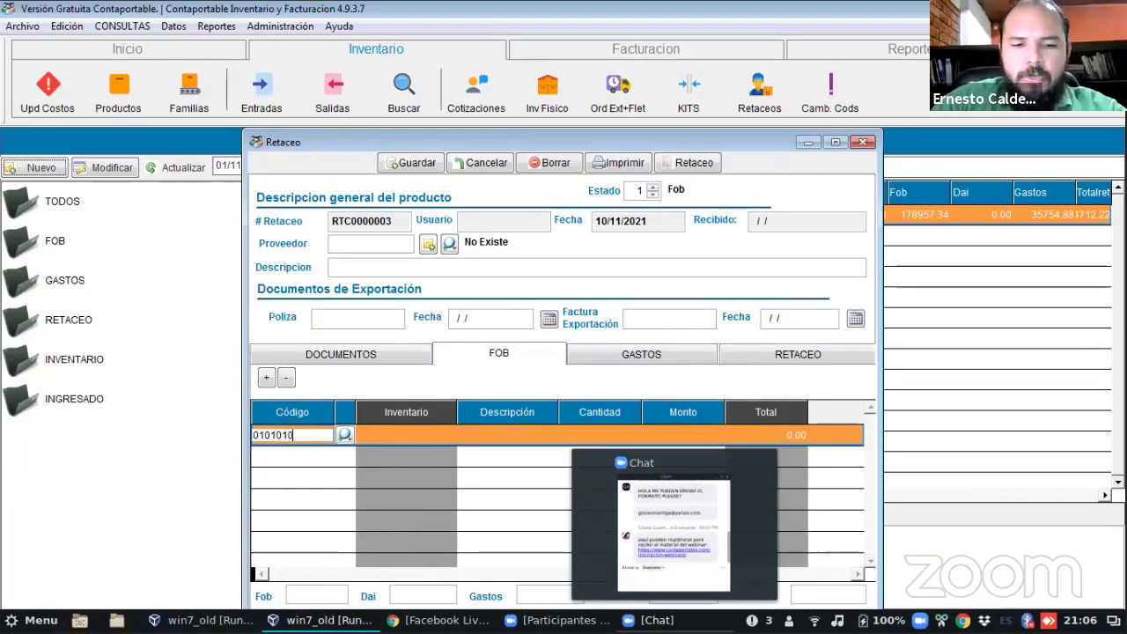
pyautogui.press('Return')
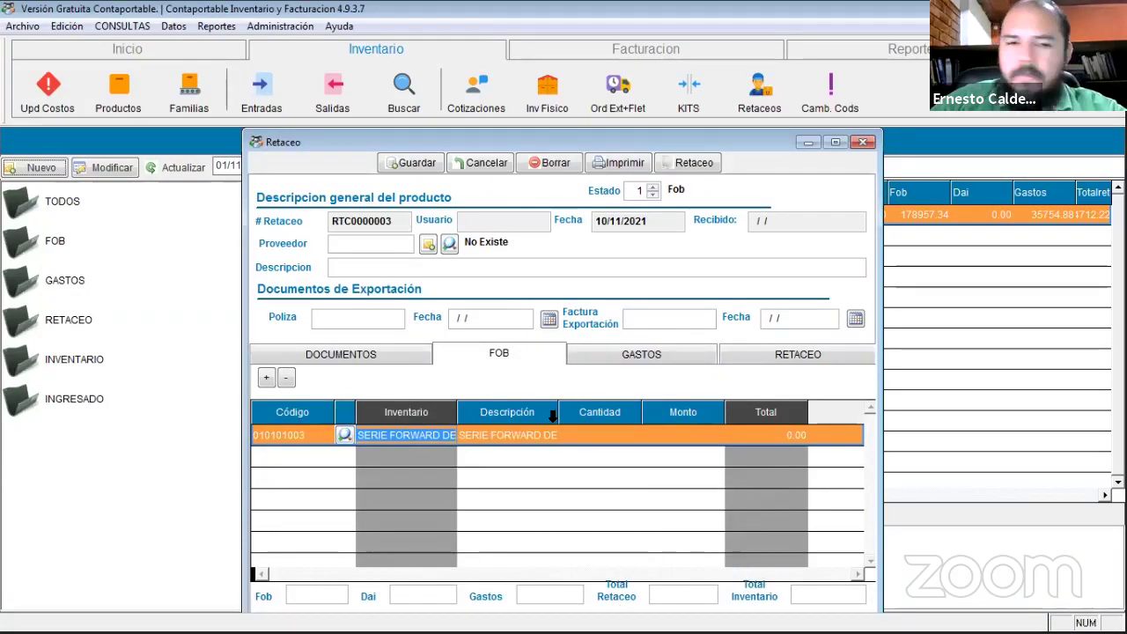
# Widen the Descripción column and set the FOB line's quantity to 1 and its amount to 55780.
pyautogui.moveTo(553, 413); pyautogui.dragTo(627, 412)
pyautogui.click(650, 435)
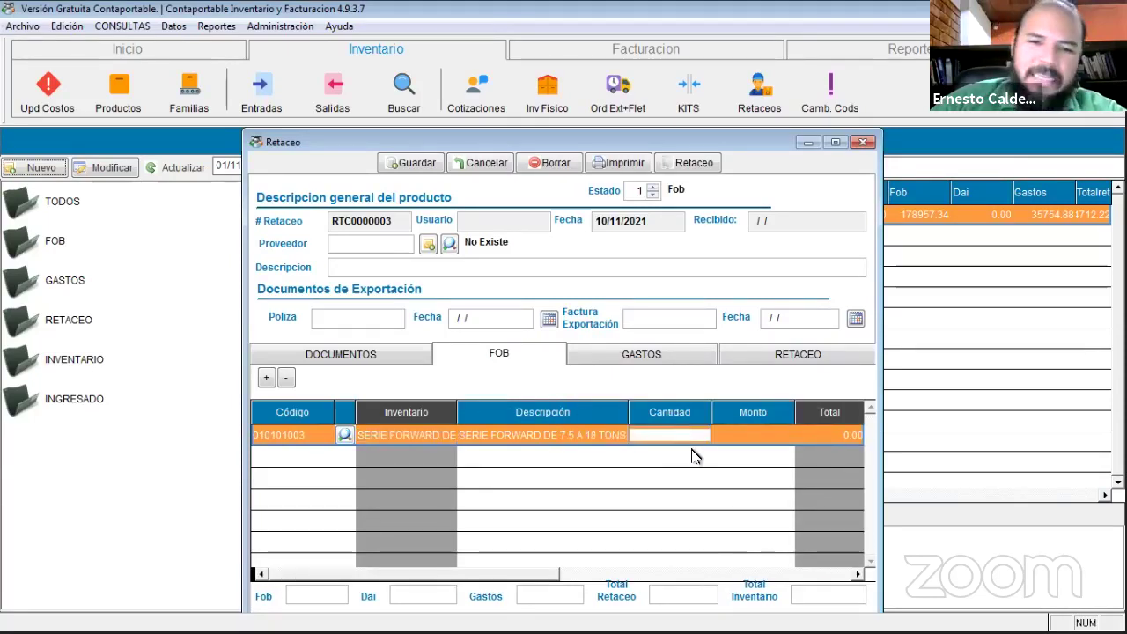
pyautogui.write('1')
pyautogui.press('Return')
pyautogui.write('55700')
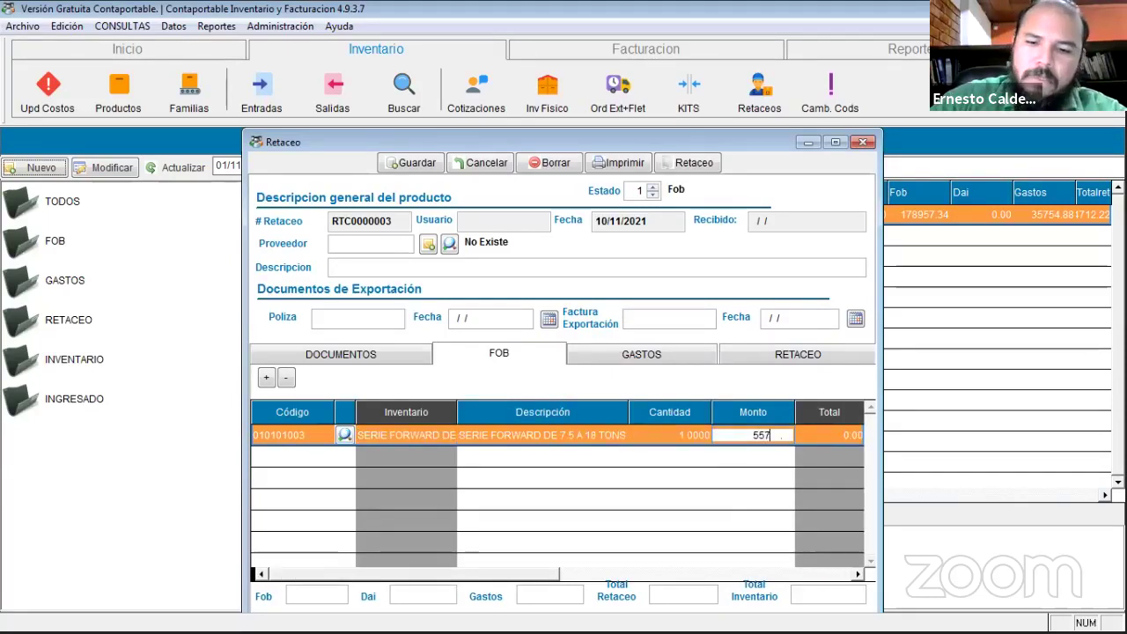
pyautogui.press('BackSpace')
pyautogui.press('BackSpace')
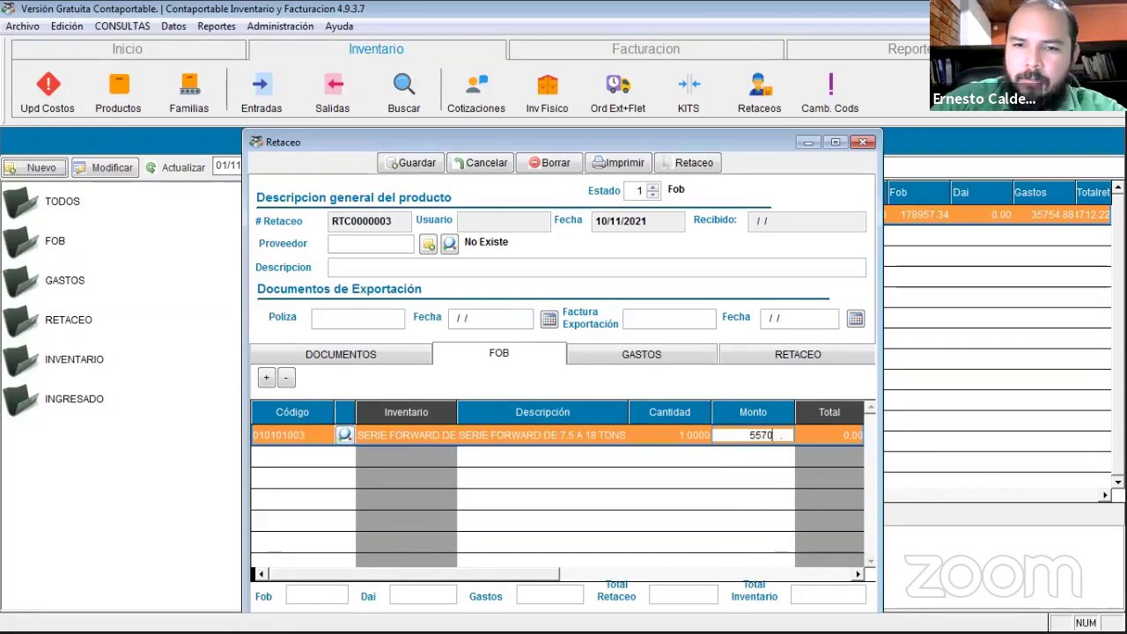
pyautogui.press('Return')
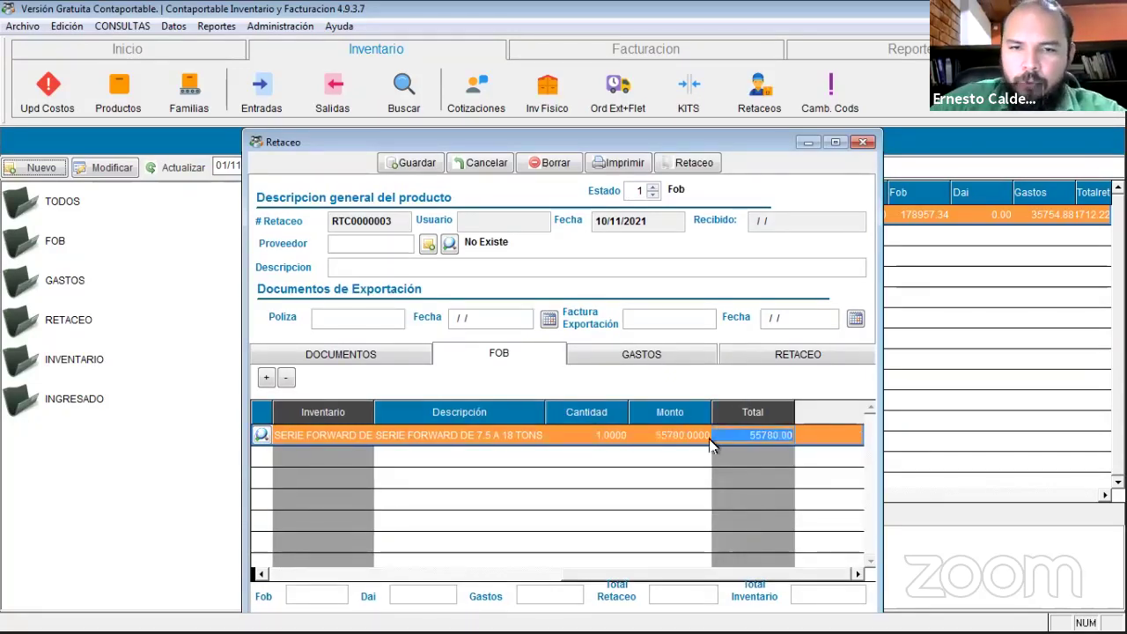
# Enter 2121 as the export Poliza and set its date to 10/11/2021.
pyautogui.click(315, 319)
pyautogui.write('2121')
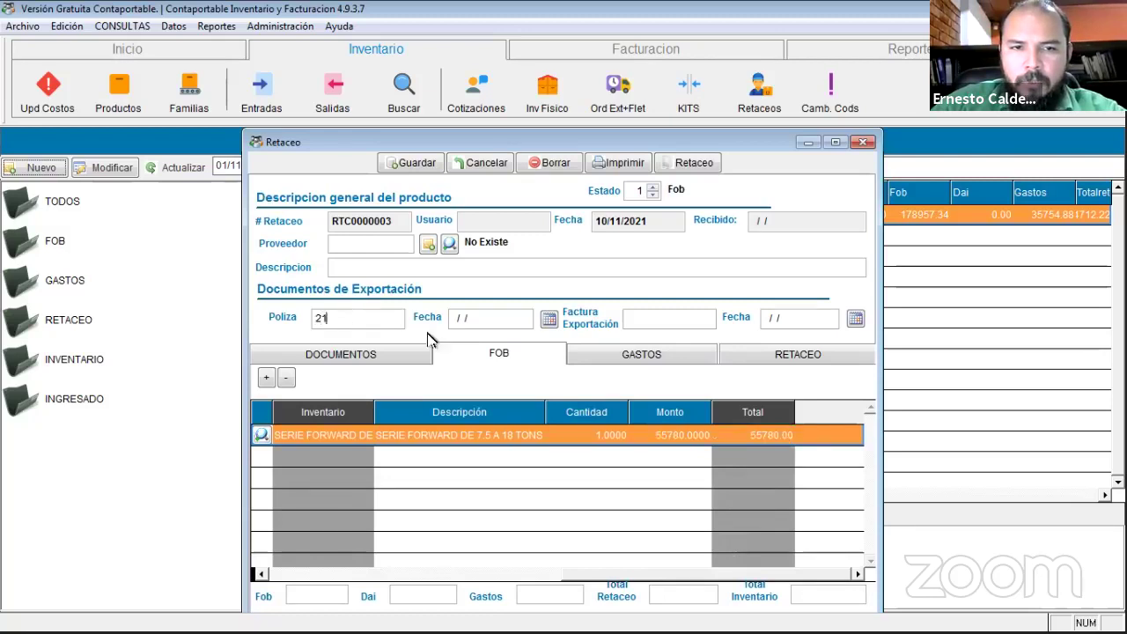
pyautogui.click(546, 320)
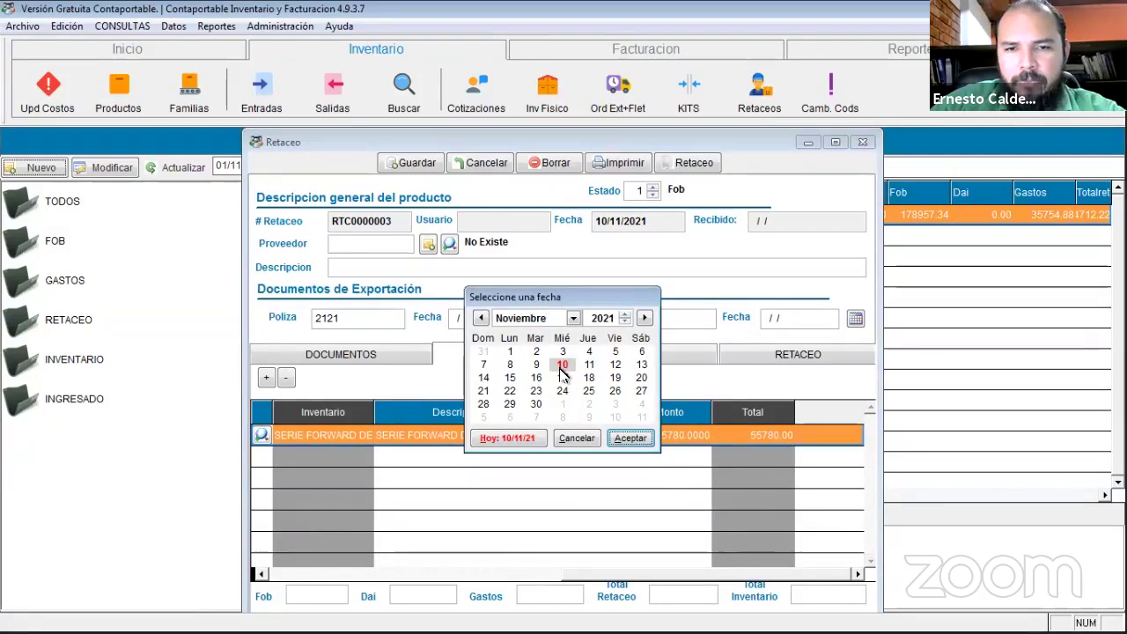
pyautogui.click(636, 440)
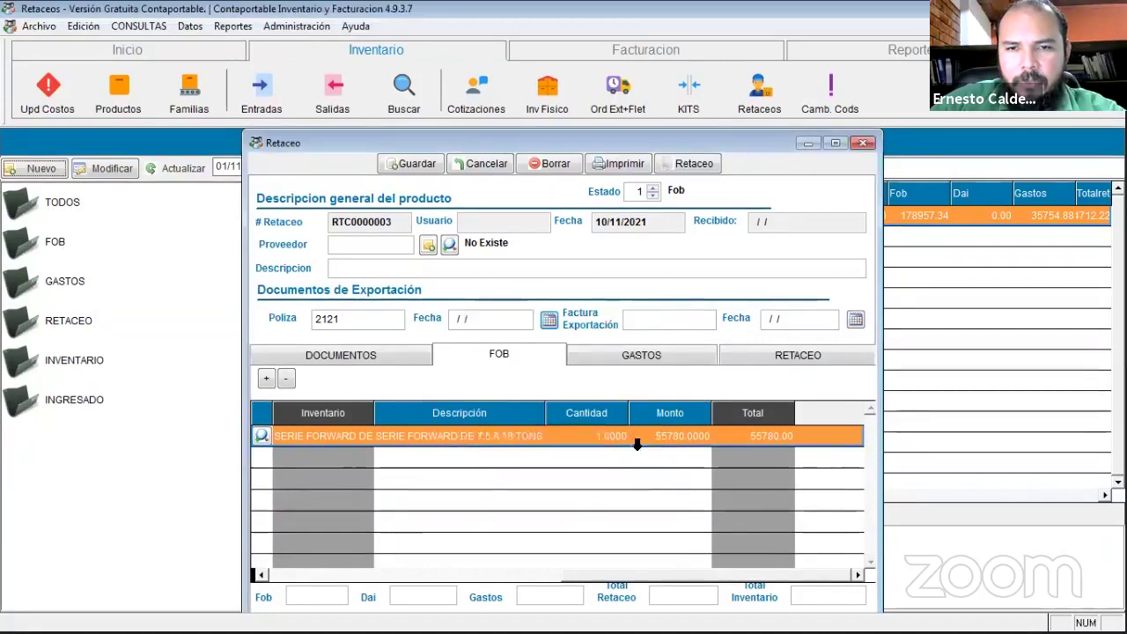
# Enter 121 as the Factura Exportación and set its date to 01/10/2021.
pyautogui.click(692, 325)
pyautogui.write('121')
pyautogui.click(856, 322)
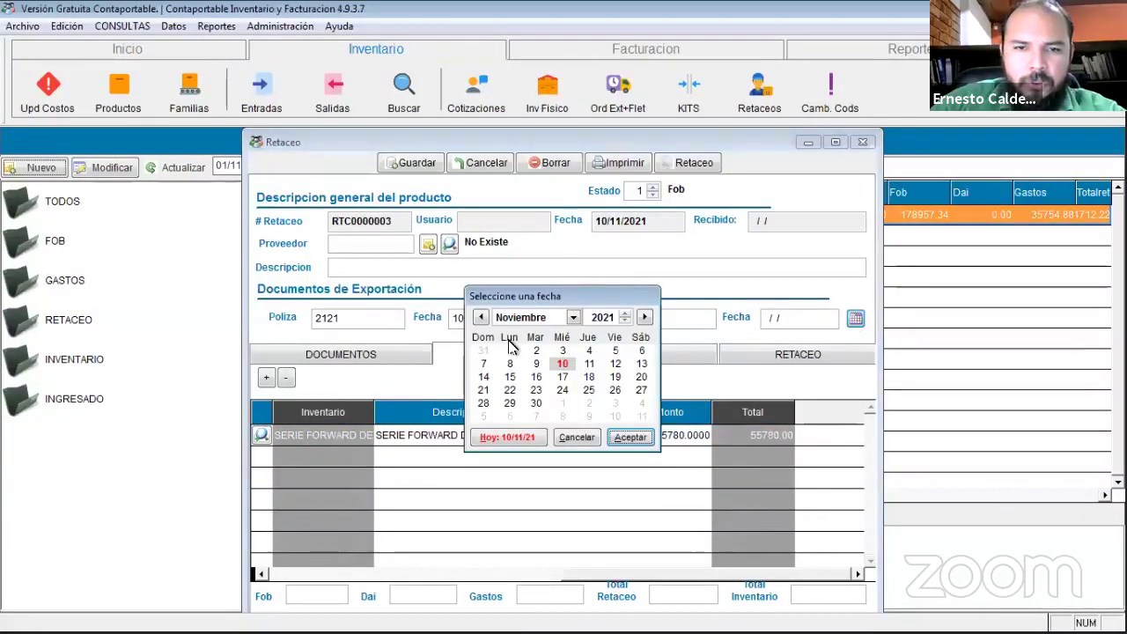
pyautogui.click(489, 319)
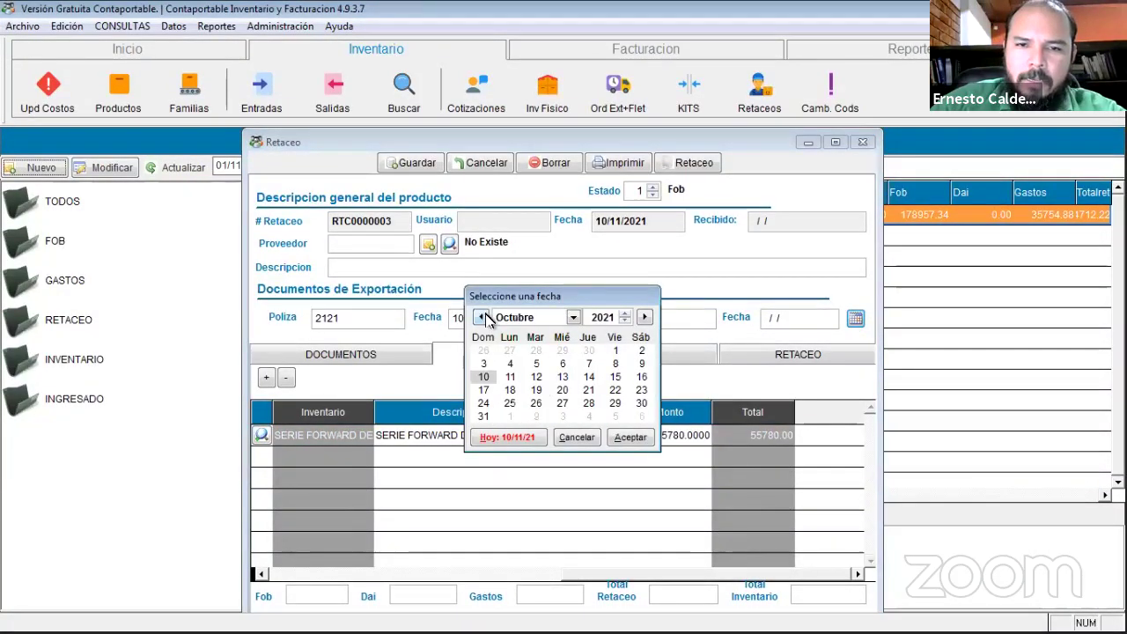
pyautogui.click(615, 350)
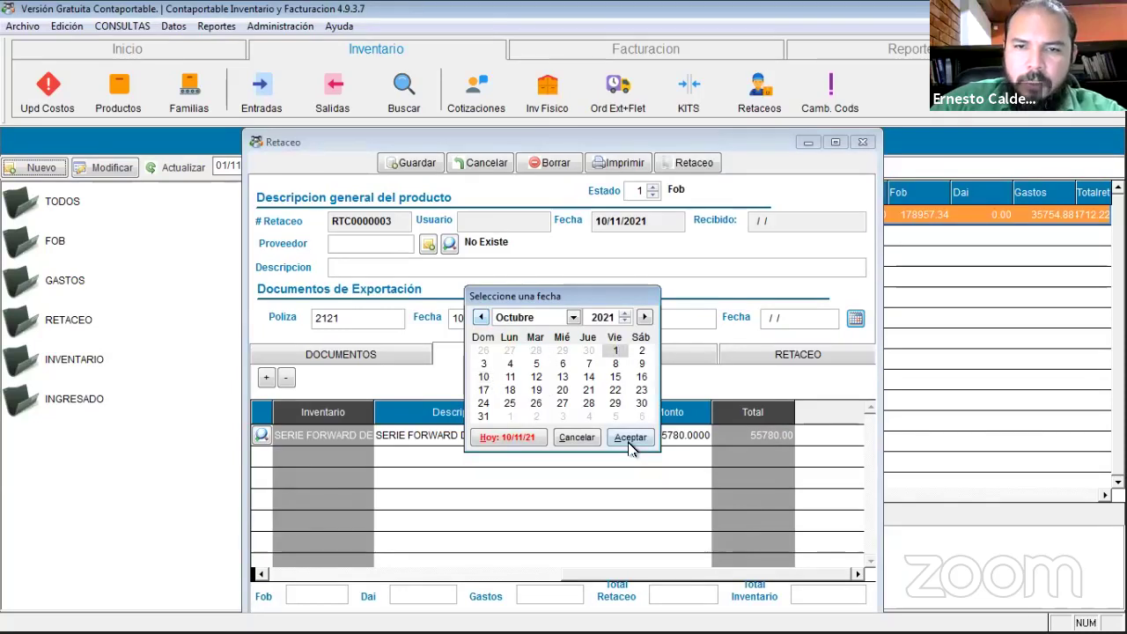
pyautogui.click(631, 438)
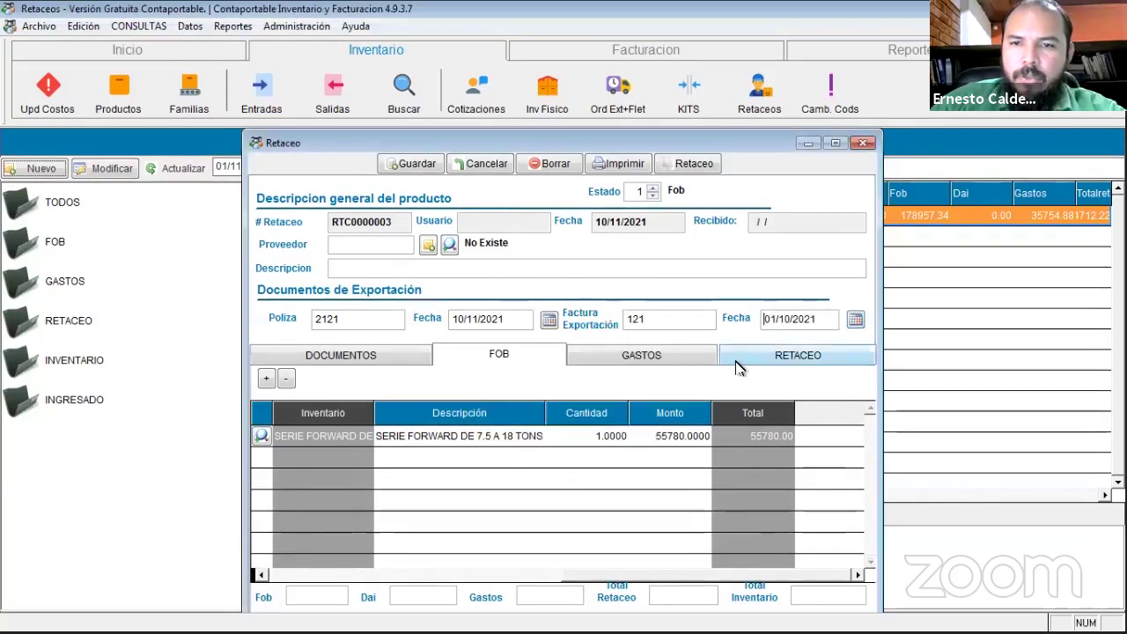
# Set the retaceo's Recibido date to 15/11/2021.
pyautogui.click(803, 221)
pyautogui.write('15/11/')
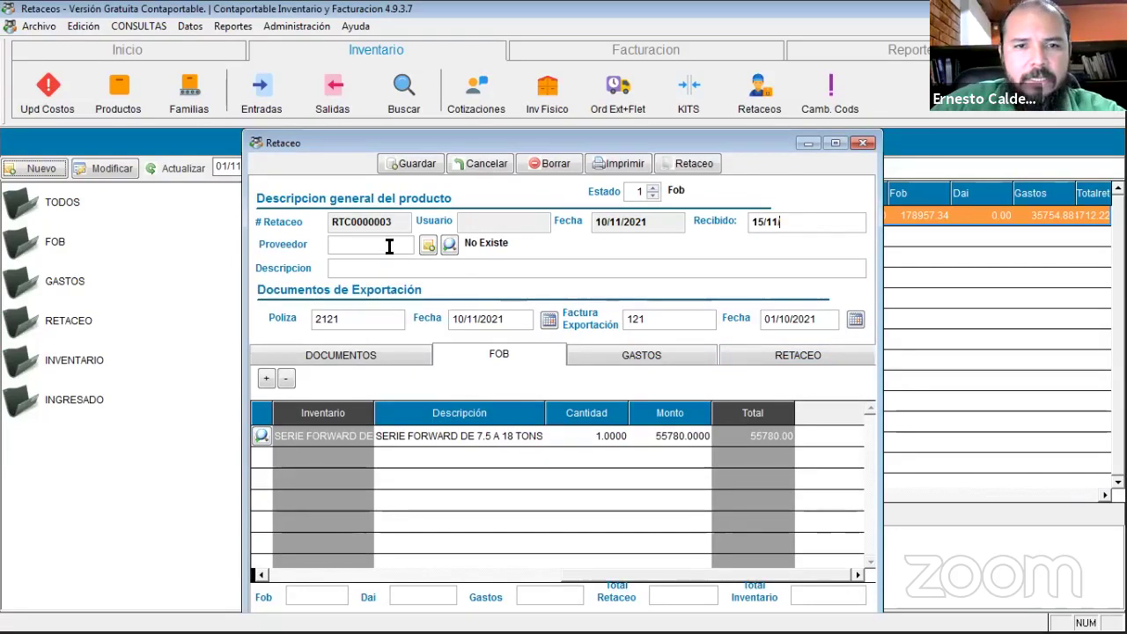
pyautogui.write('2021')
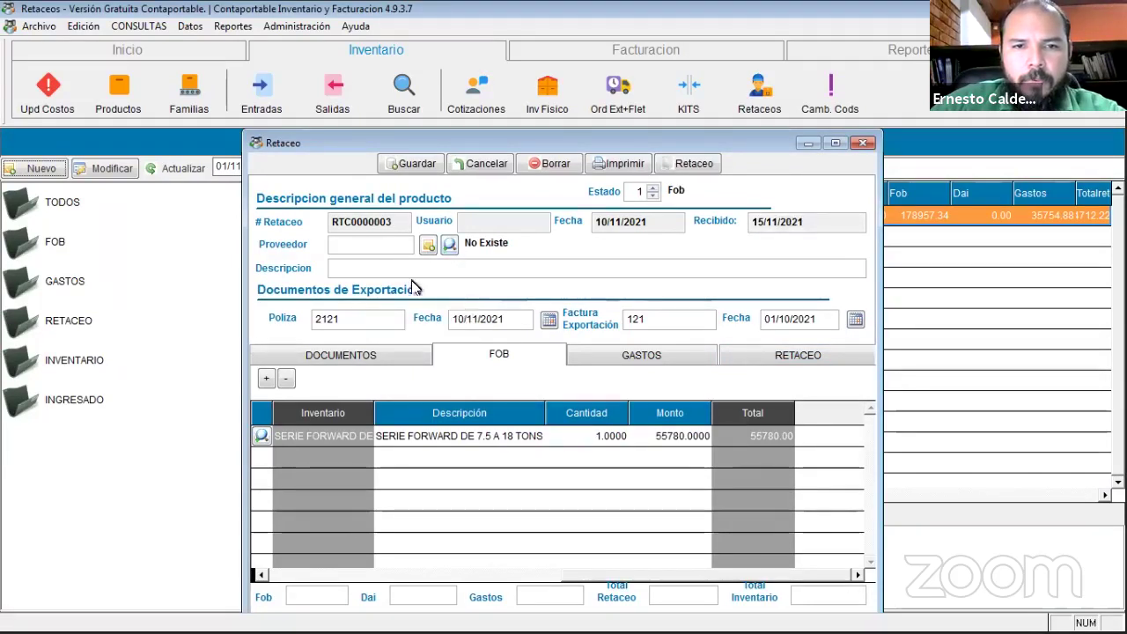
# Assign the supplier Proveedore General (000-000) to the retaceo and enter RETACEO as its description.
pyautogui.click(391, 245)
pyautogui.write('1')
pyautogui.press('BackSpace')
pyautogui.write('p')
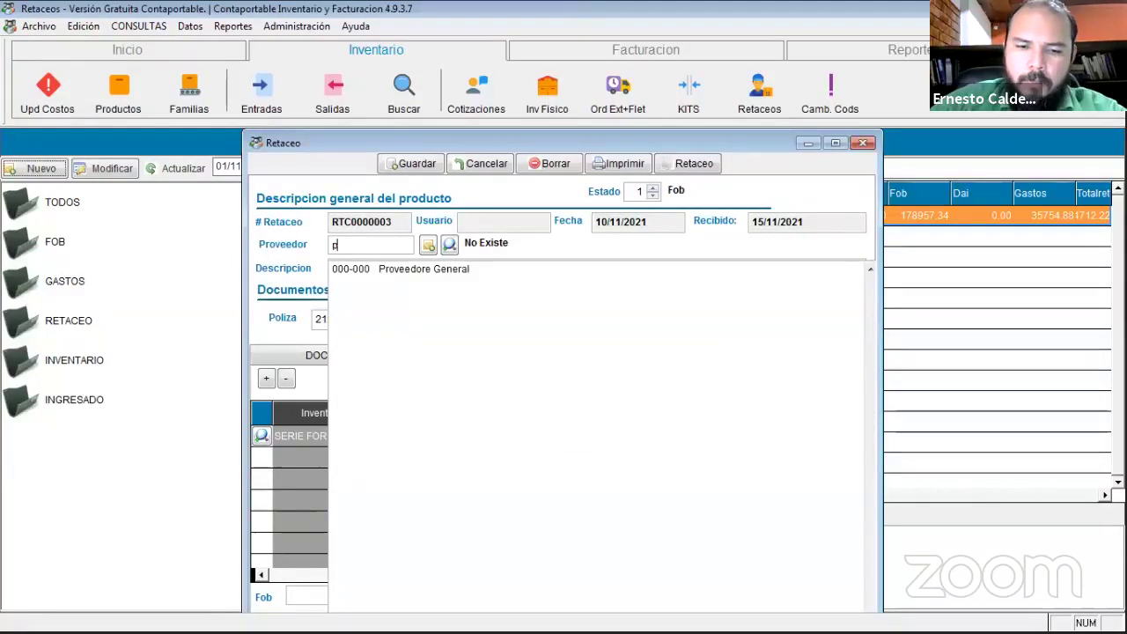
pyautogui.press('Return')
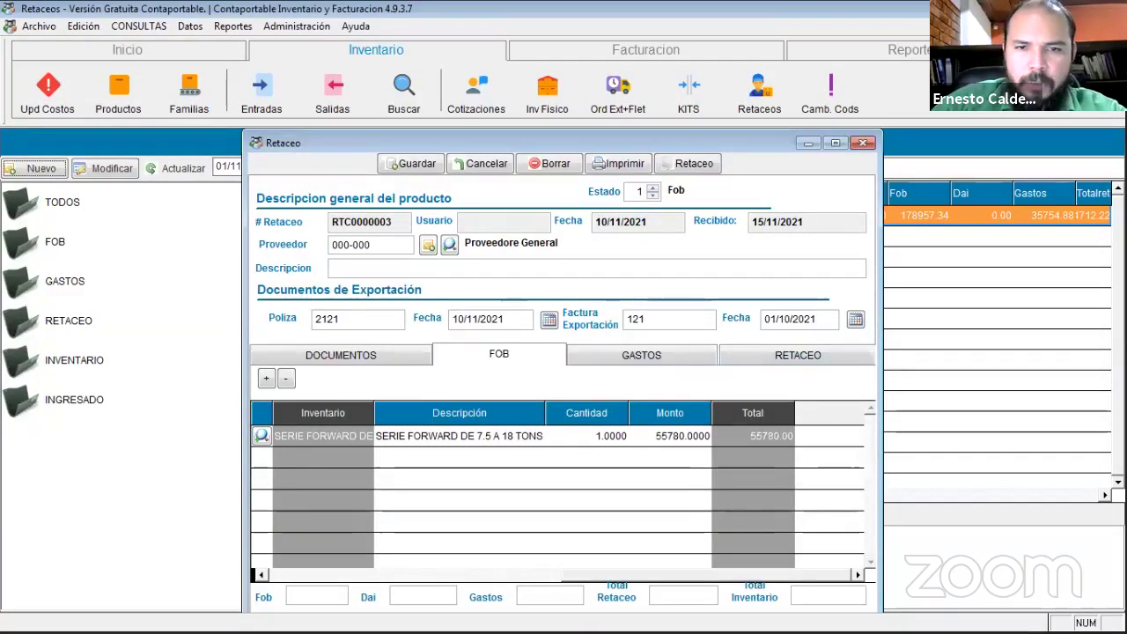
pyautogui.write('RETACEO')
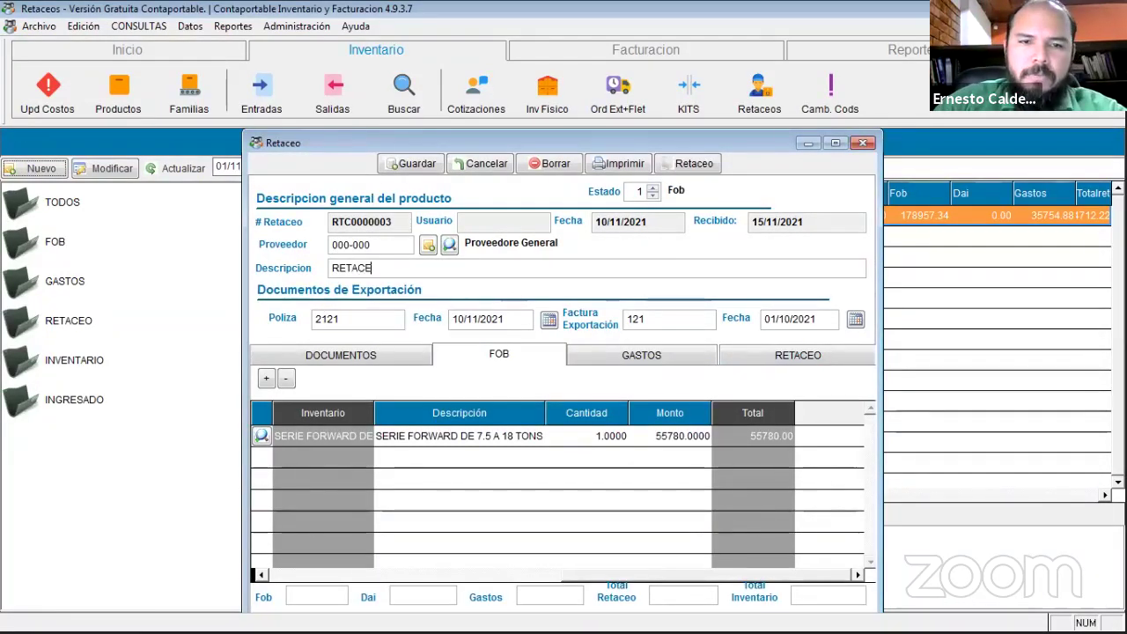
pyautogui.doubleClick(387, 222)
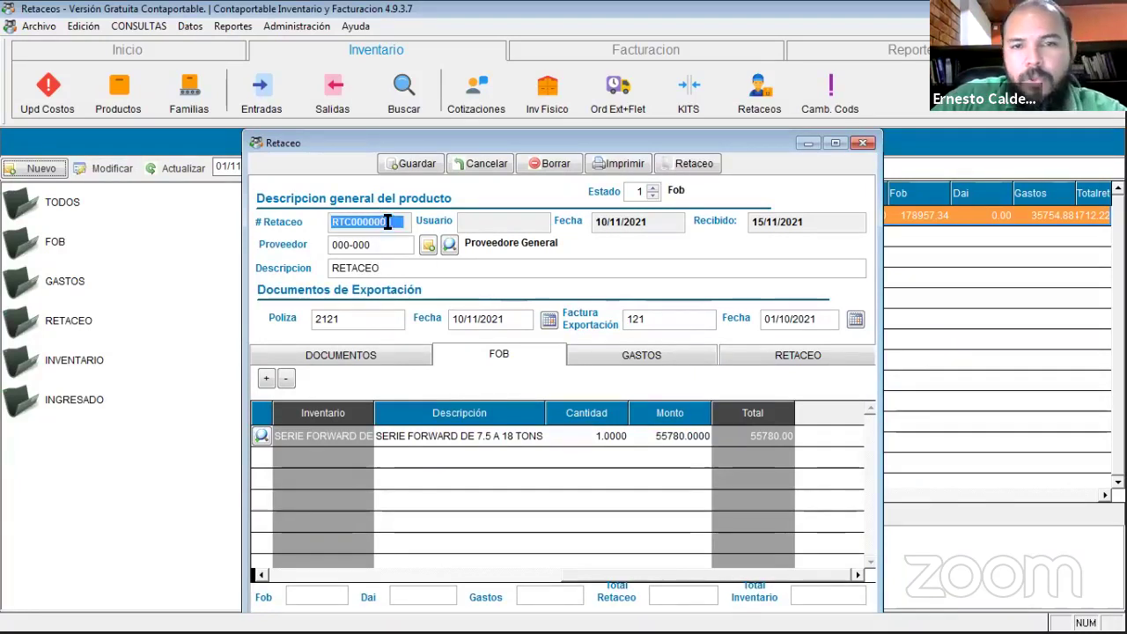
pyautogui.click(611, 436)
# Add an expense line to the retaceo's GASTOS with account code 110701.
pyautogui.click(631, 354)
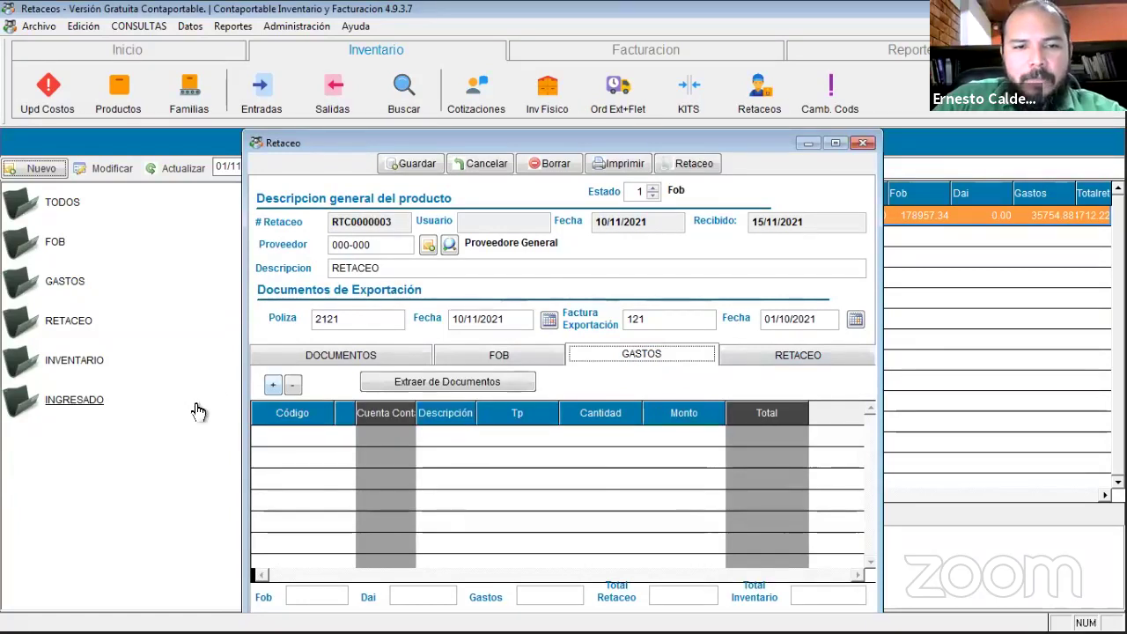
pyautogui.click(273, 385)
pyautogui.click(310, 435)
pyautogui.write('1')
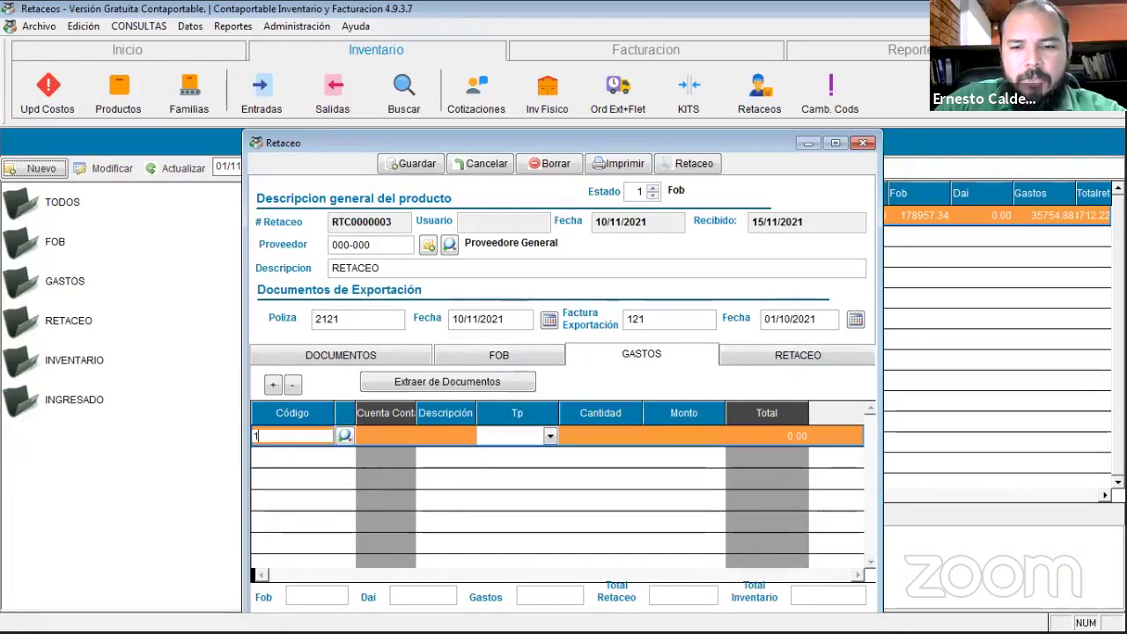
pyautogui.write('10701')
pyautogui.press('Return')
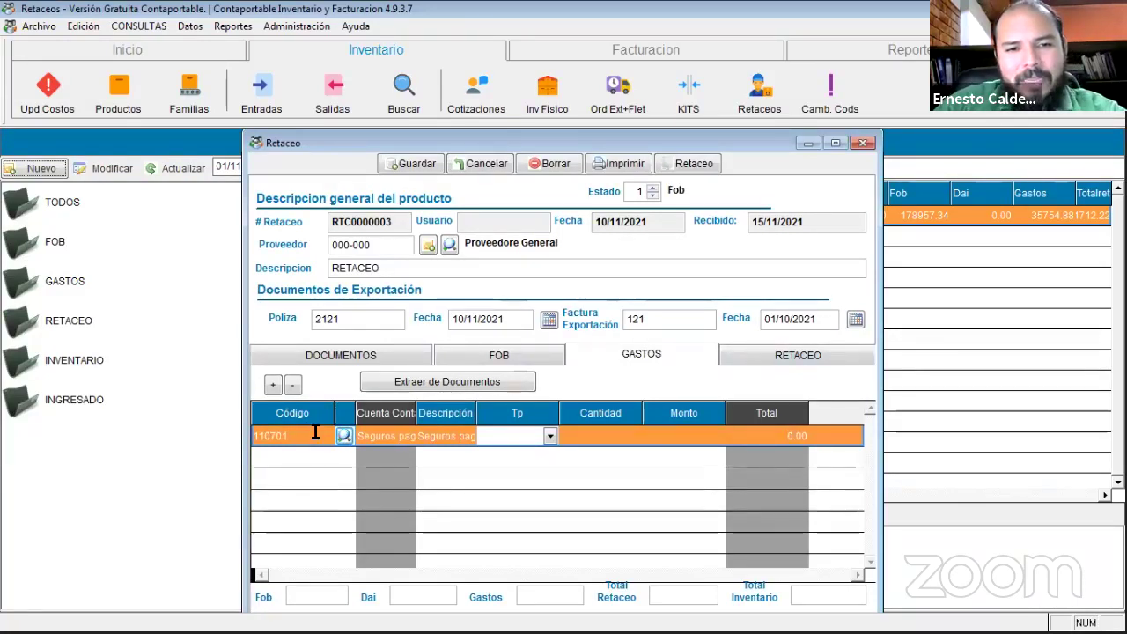
# Set the first expense line's type to Gastos, its quantity to 1 and its amount to 51.25.
pyautogui.click(538, 433)
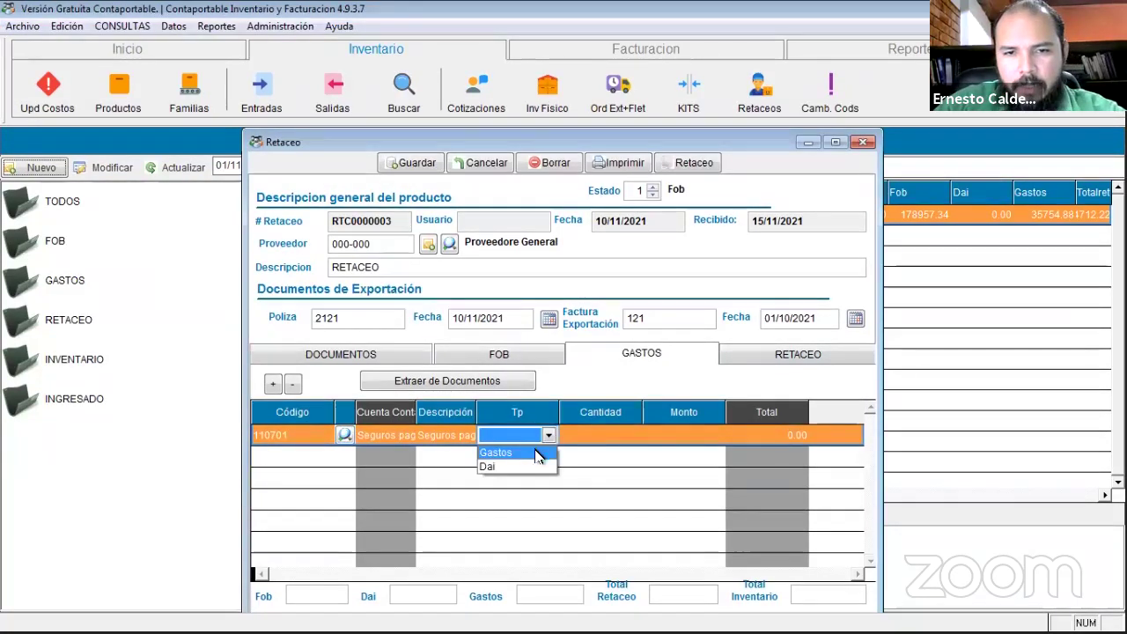
pyautogui.click(524, 448)
pyautogui.write('1')
pyautogui.press('Tab')
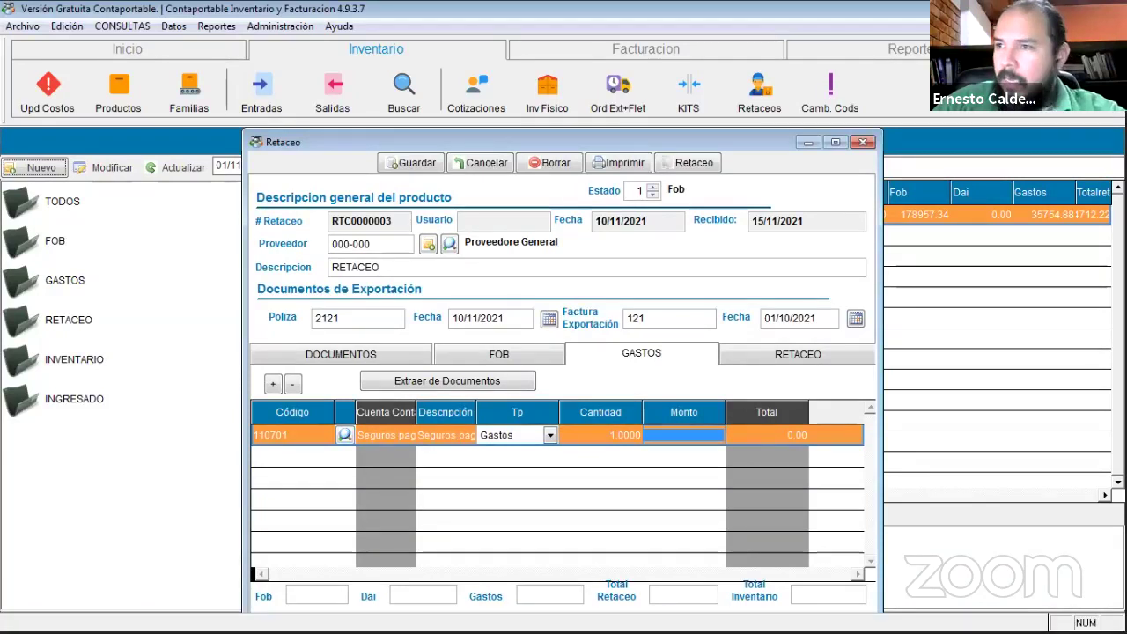
pyautogui.click(709, 433)
pyautogui.write('51.2500')
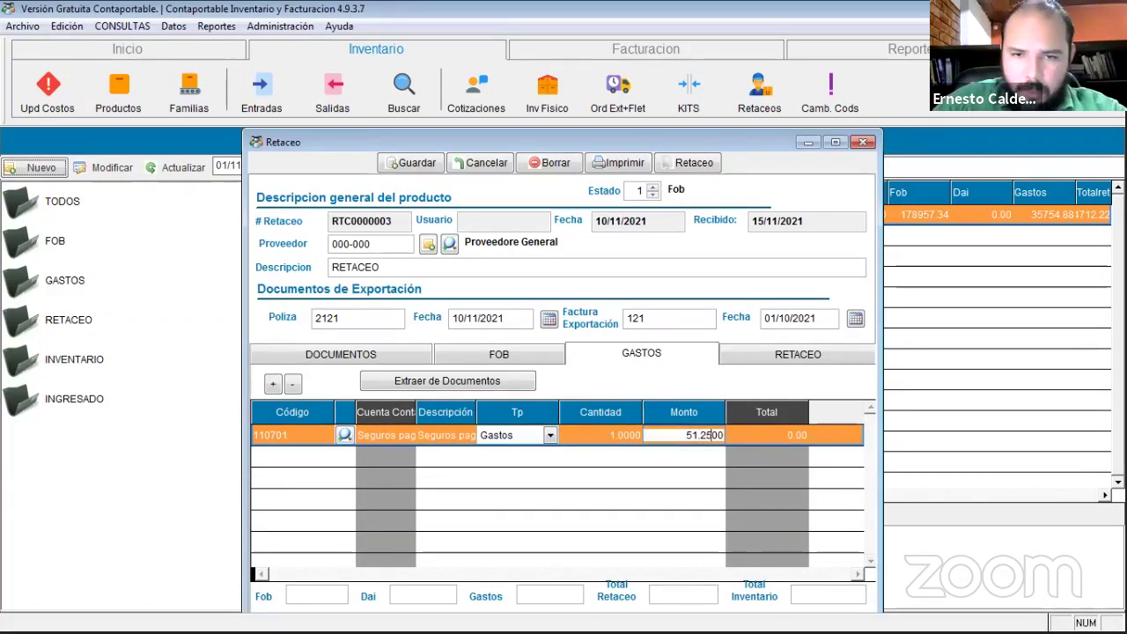
pyautogui.press('Return')
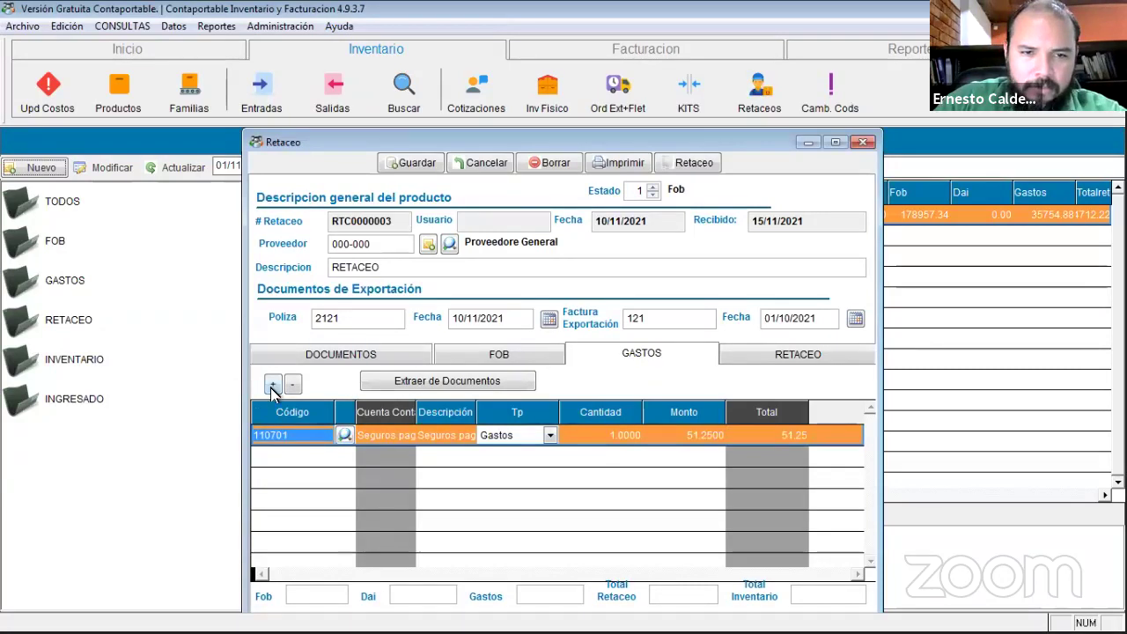
# Add a second expense line with account code 110701 and check the FOB line before returning to the expenses.
pyautogui.click(273, 386)
pyautogui.write('110')
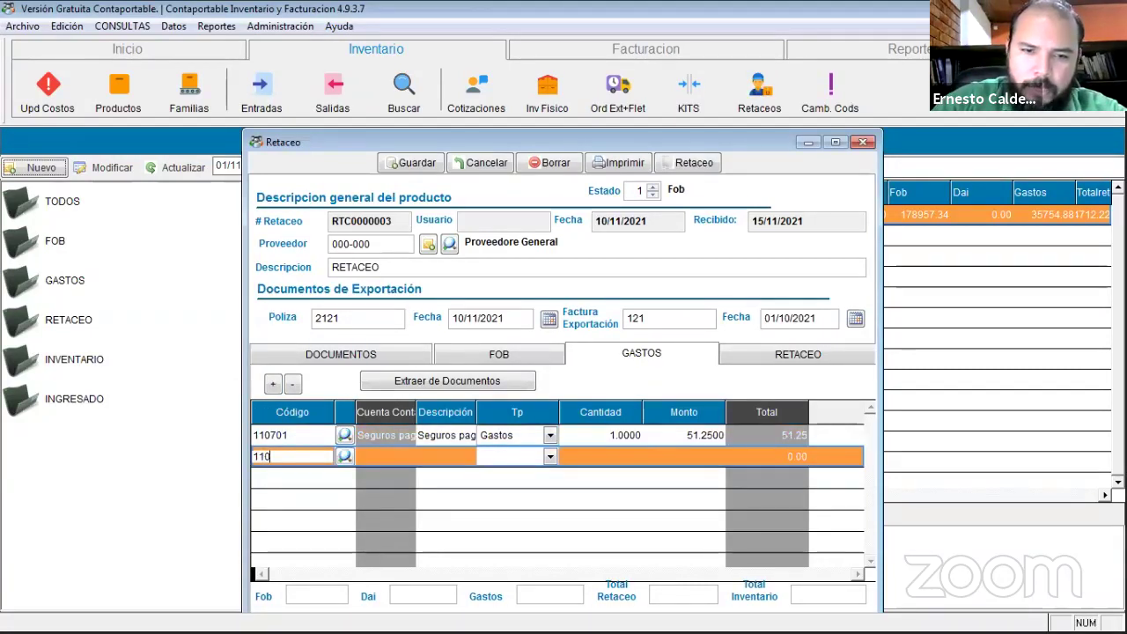
pyautogui.write('701')
pyautogui.press('Return')
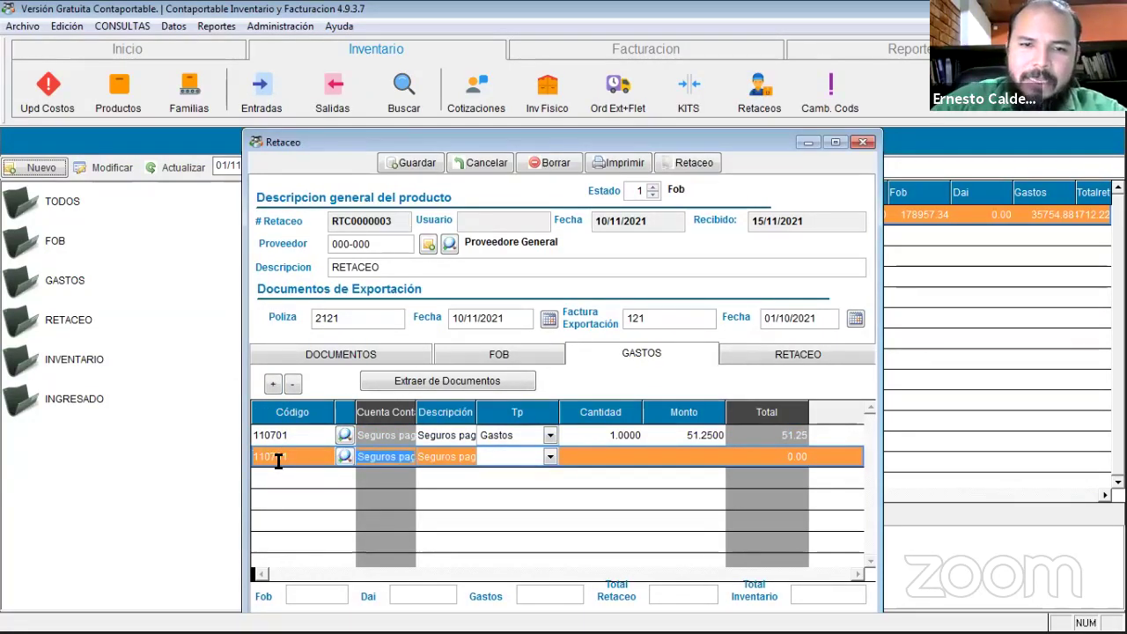
pyautogui.click(481, 356)
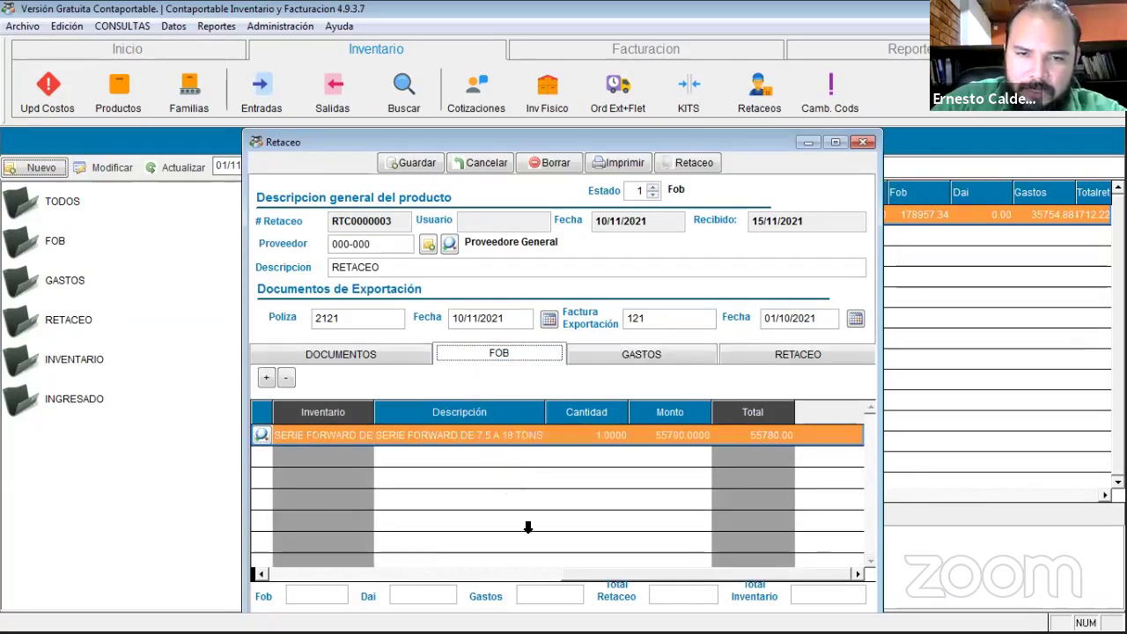
pyautogui.click(641, 354)
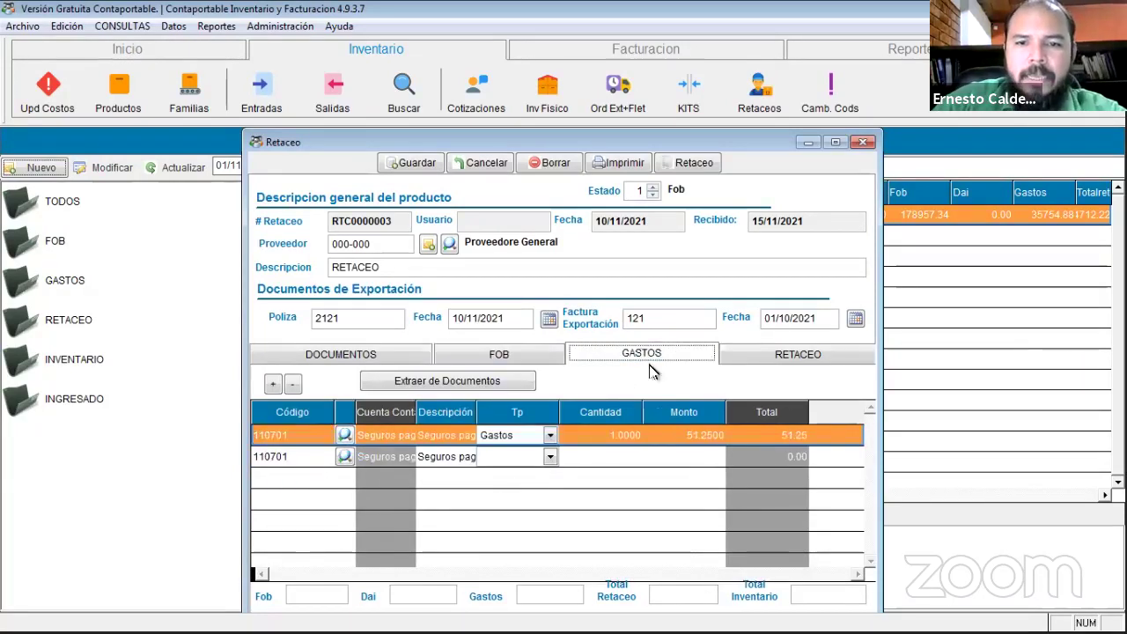
# Set the second expense line's type to Gastos, its quantity to 1 and its amount to 702.25.
pyautogui.click(550, 458)
pyautogui.click(518, 468)
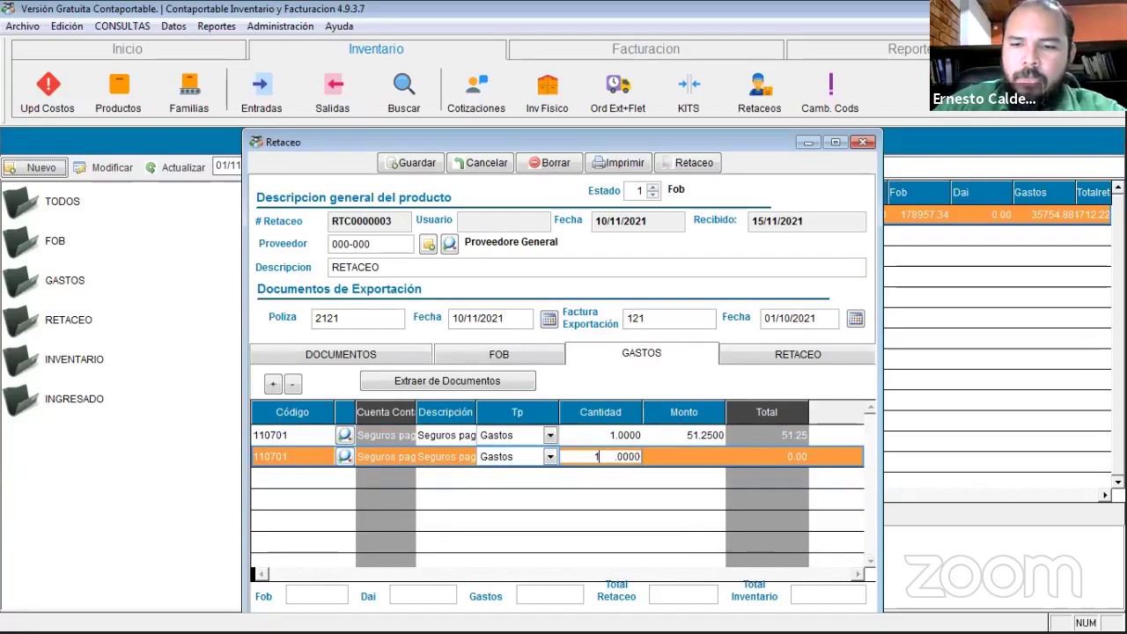
pyautogui.press('Tab')
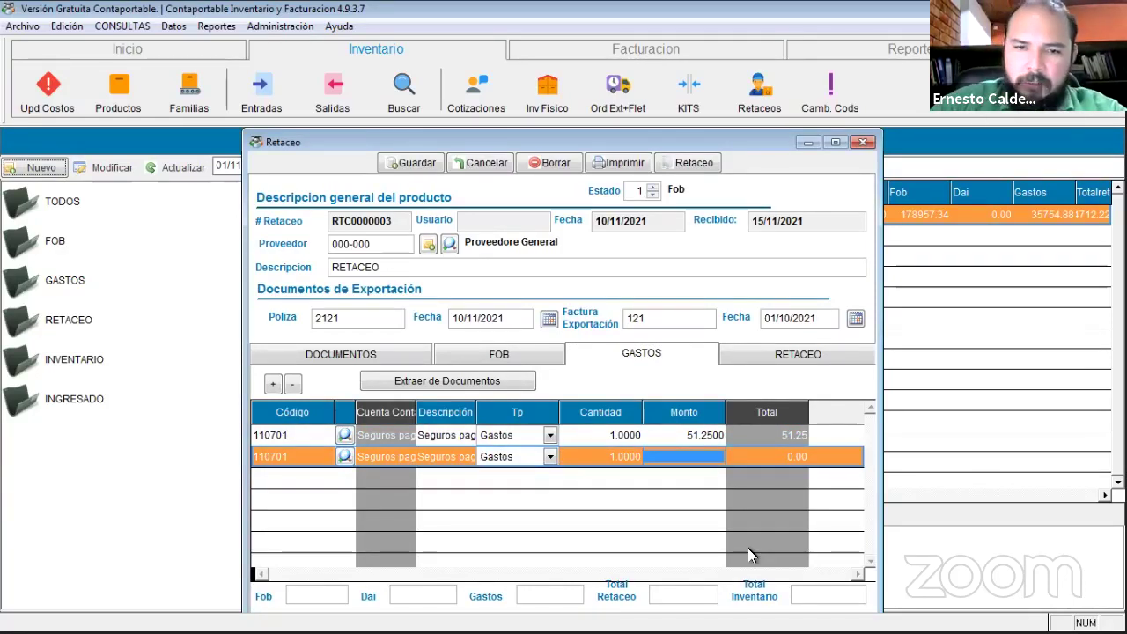
pyautogui.write('1700')
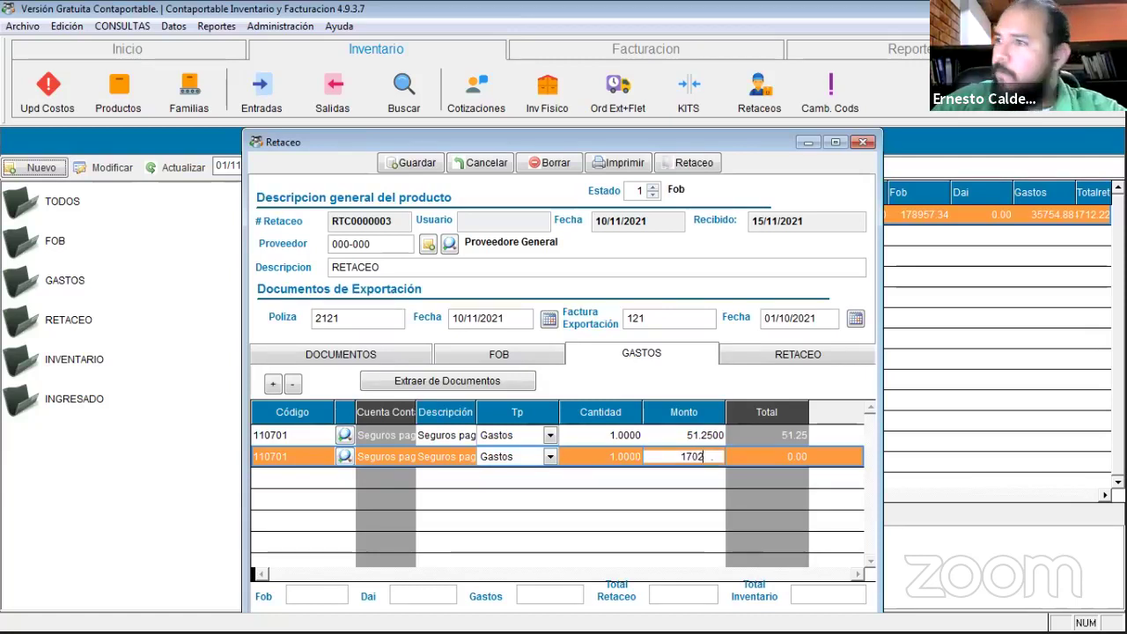
pyautogui.press('BackSpace')
pyautogui.write('70')
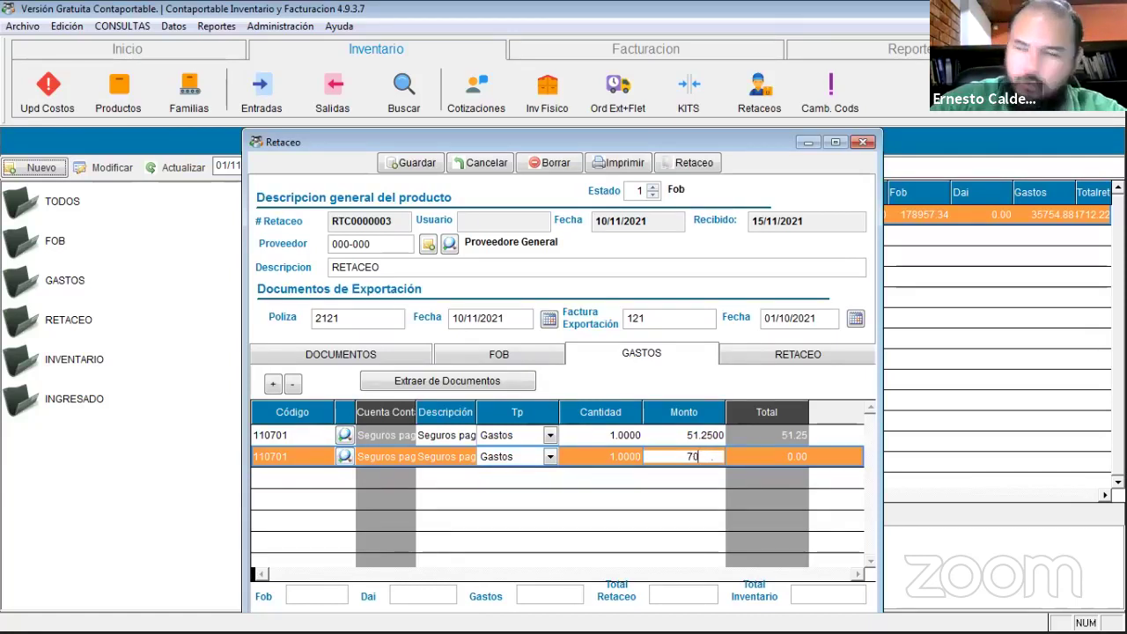
pyautogui.write('2.25')
pyautogui.press('Tab')
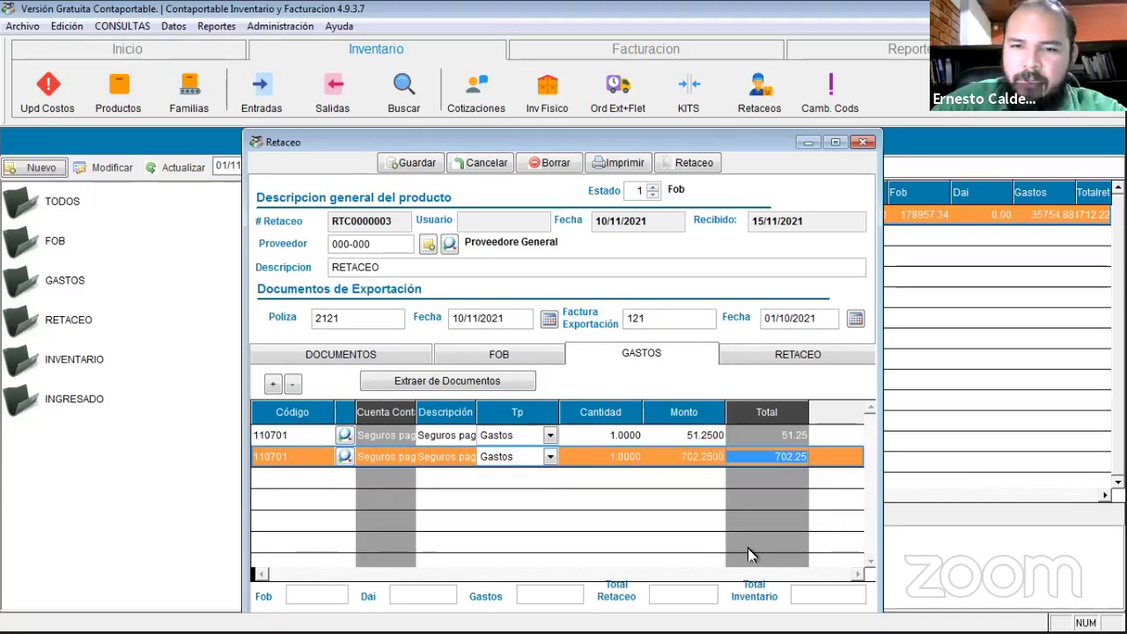
# Add a third expense line with account code 110701.
pyautogui.click(273, 384)
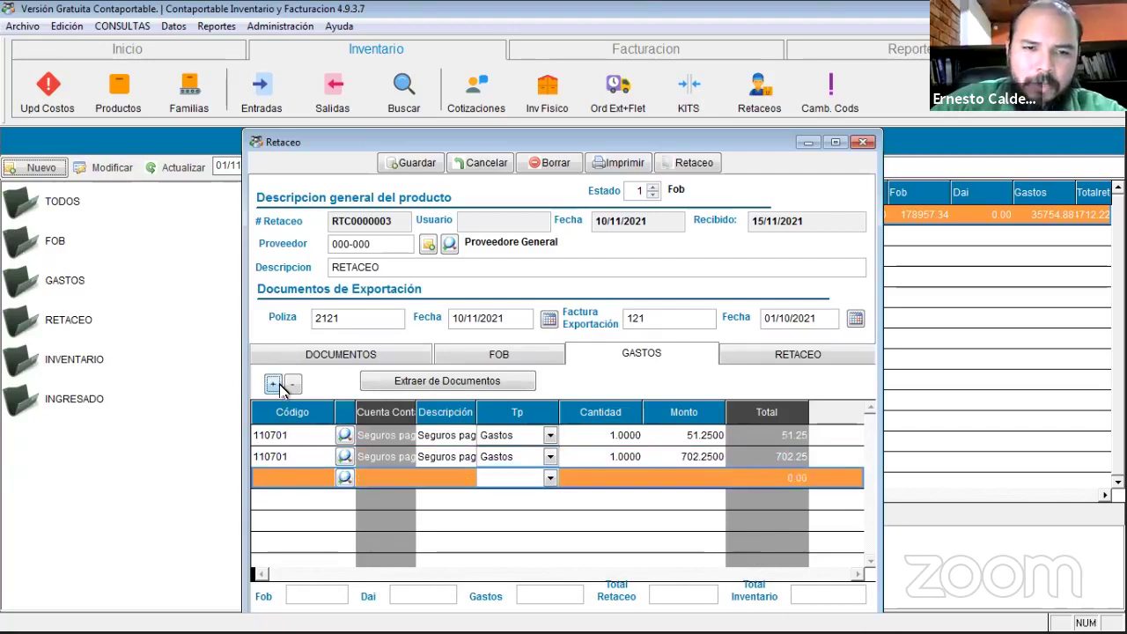
pyautogui.click(279, 475)
pyautogui.write('11070')
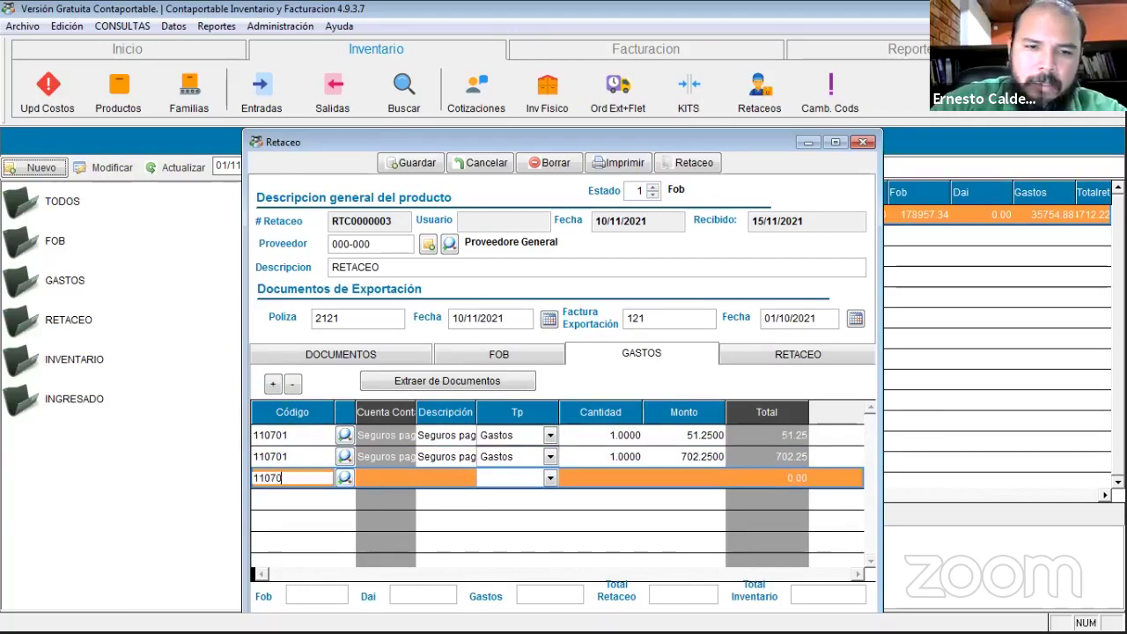
pyautogui.write('1')
pyautogui.press('Tab')
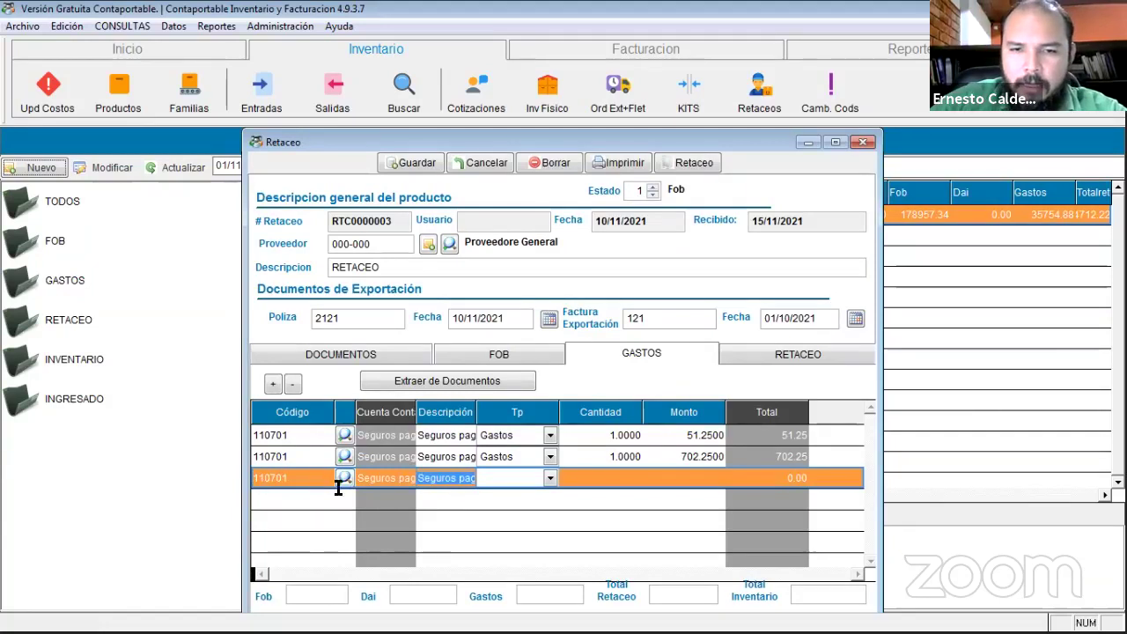
# Set the third expense line's type to Dai, its quantity to 1 and its amount to 8927.63.
pyautogui.click(520, 480)
pyautogui.click(529, 511)
pyautogui.click(592, 475)
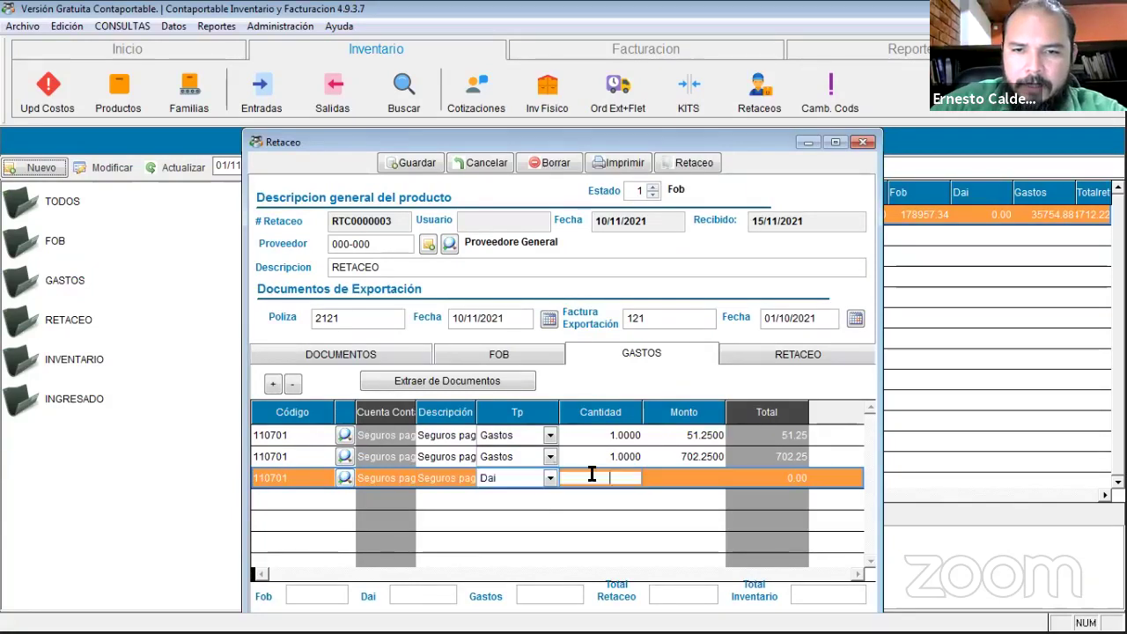
pyautogui.write('1')
pyautogui.press('Tab')
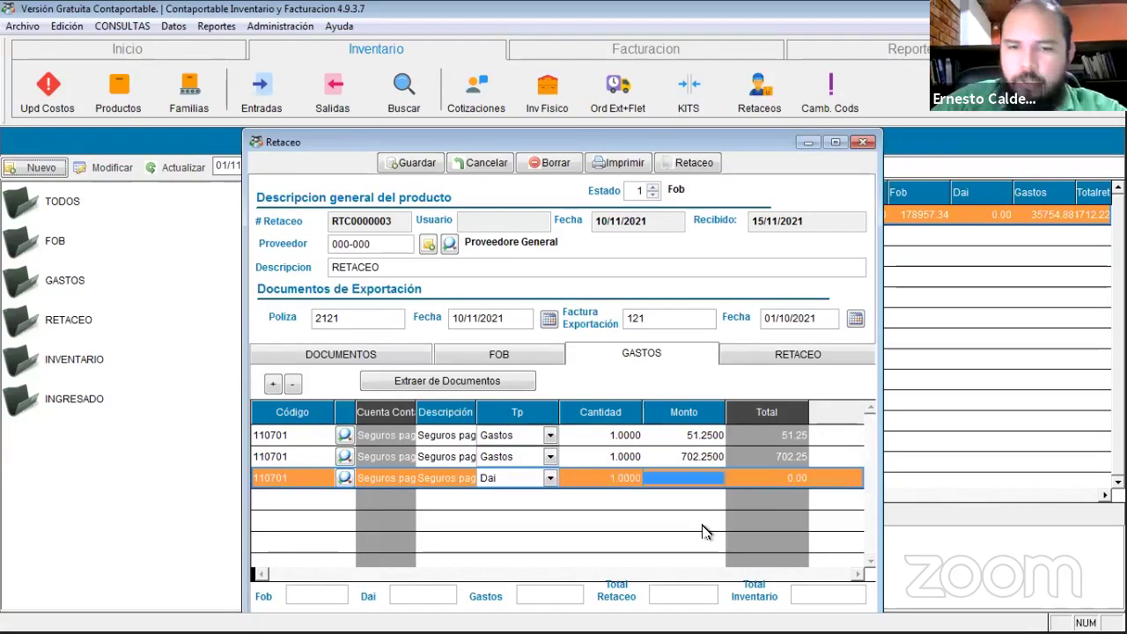
pyautogui.write('8927')
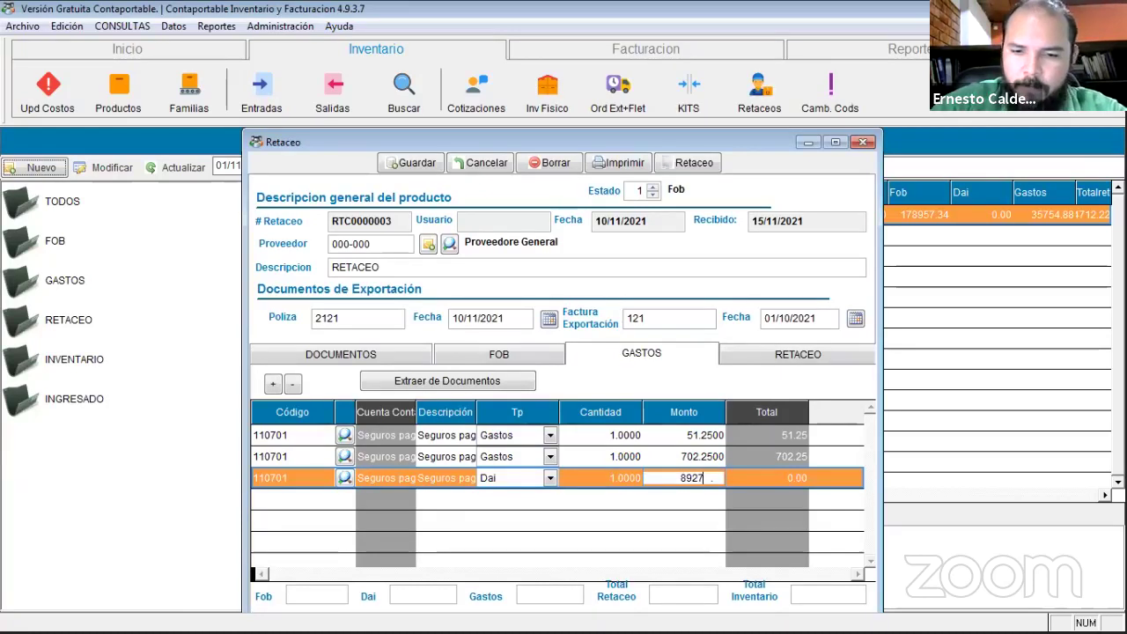
pyautogui.write('.00006')
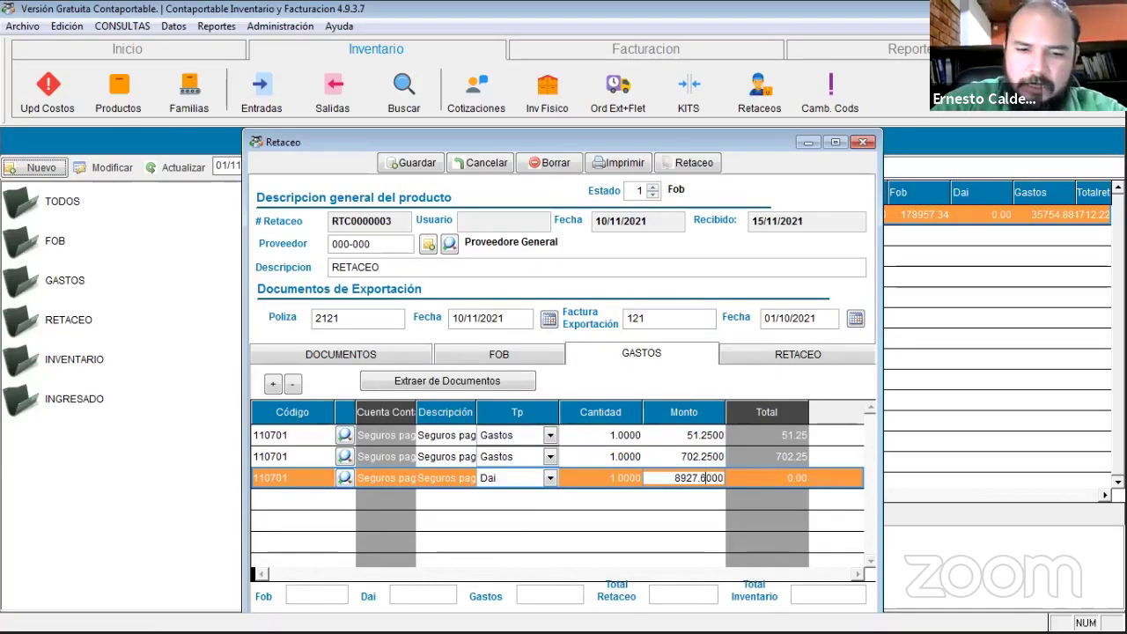
pyautogui.write('3')
pyautogui.click(703, 531)
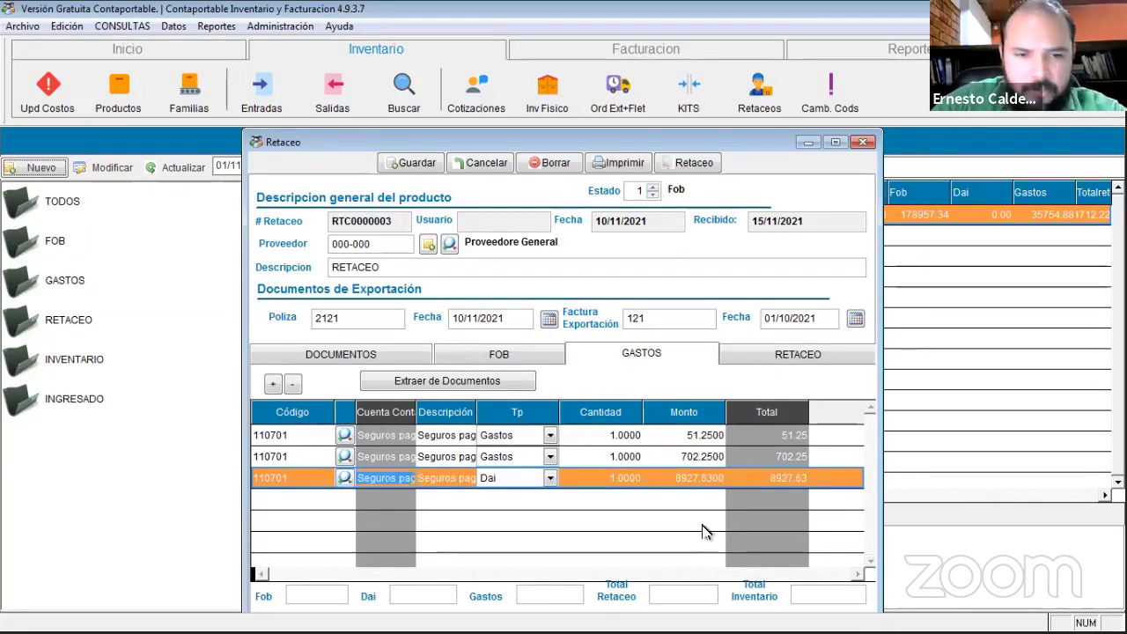
# Add a fourth expense line with account code 110701, type Gastos and quantity 1.
pyautogui.click(273, 383)
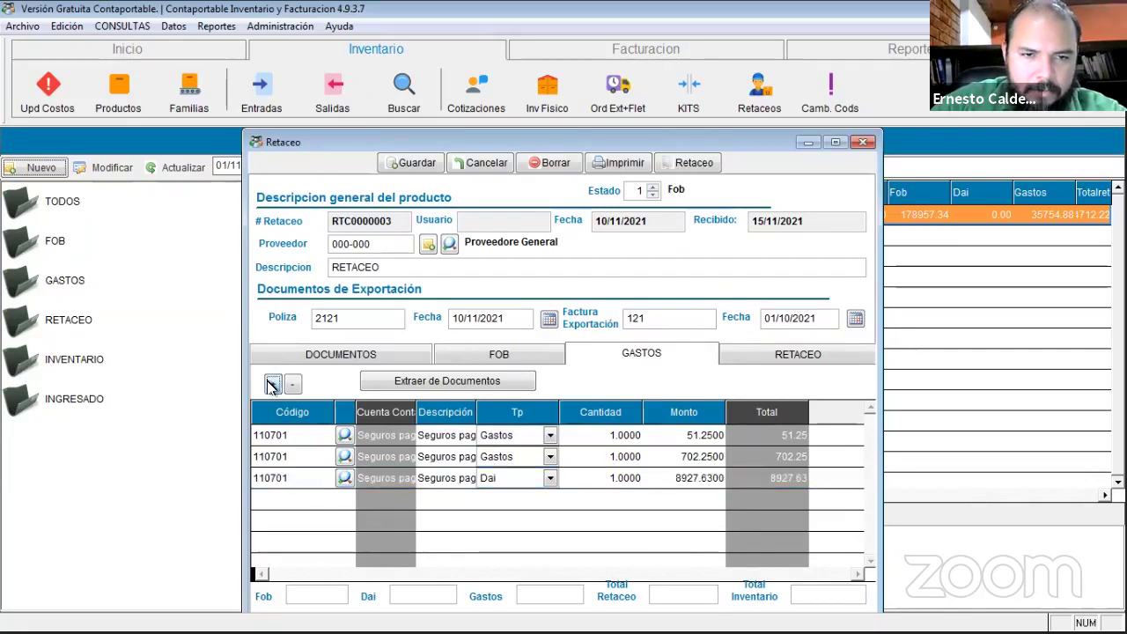
pyautogui.click(269, 499)
pyautogui.write('110701')
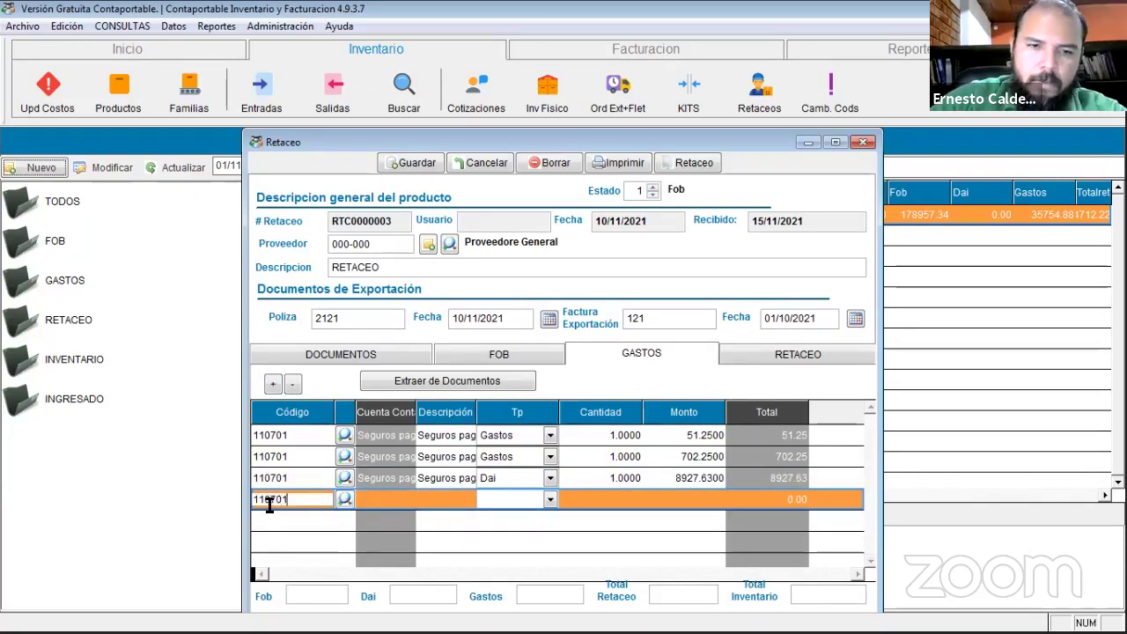
pyautogui.press('Return')
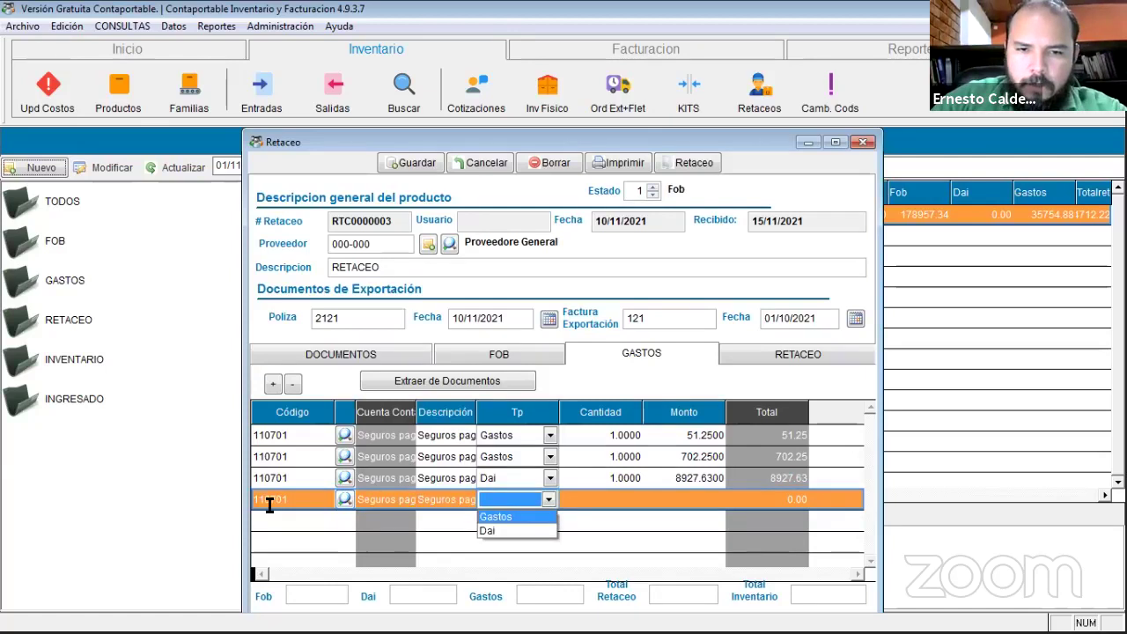
pyautogui.press('Return')
pyautogui.write('1')
pyautogui.press('Return')
# Change the descriptions of the fourth, third and second expense lines to flete, dai and gastos respectively.
pyautogui.hotkey('shift', 'Tab')
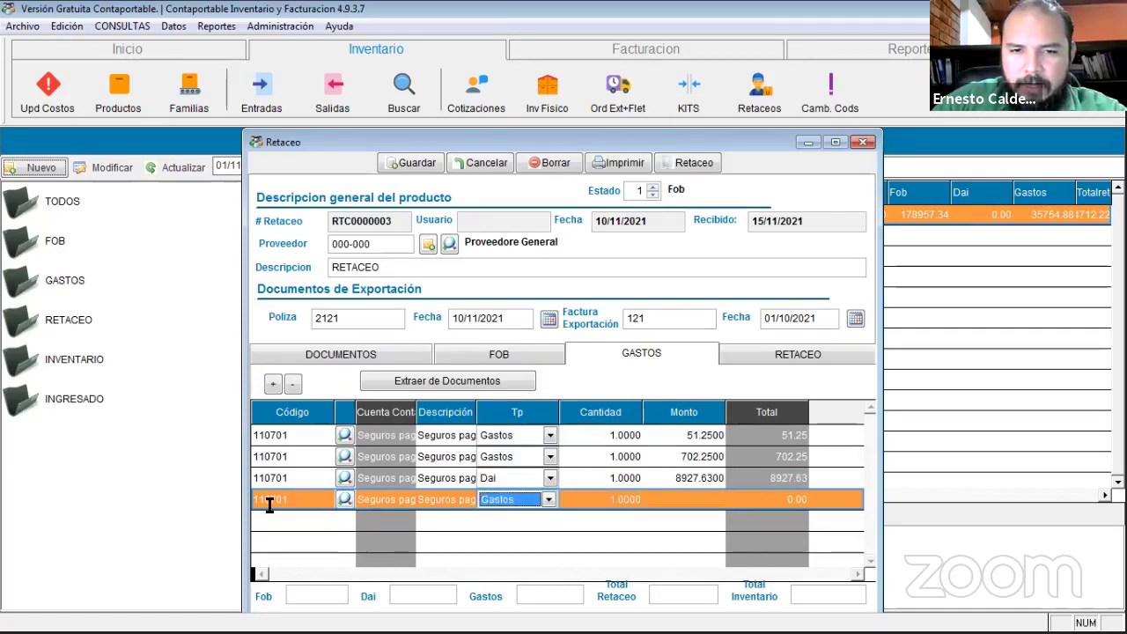
pyautogui.hotkey('shift', 'Tab')
pyautogui.press('BackSpace')
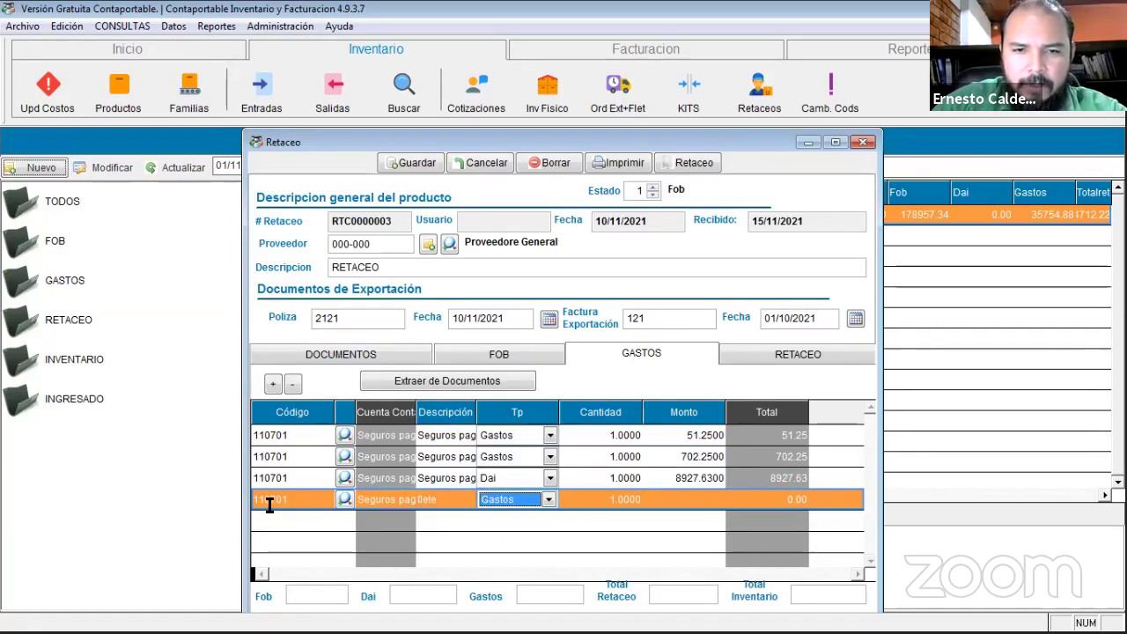
pyautogui.press('Up')
pyautogui.write('dai')
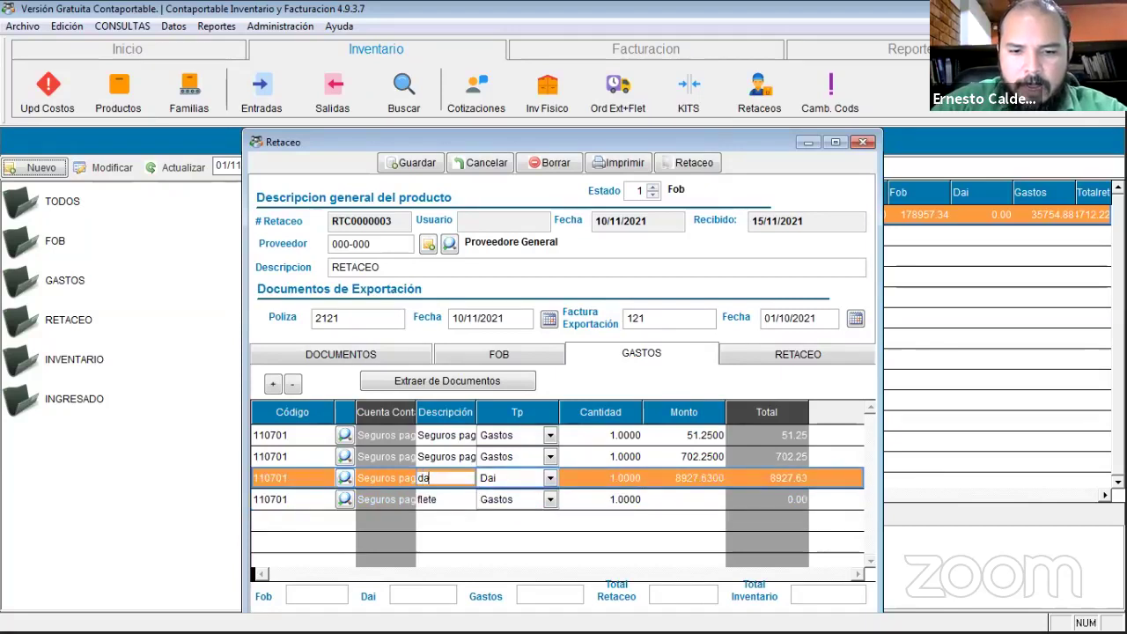
pyautogui.press('Up')
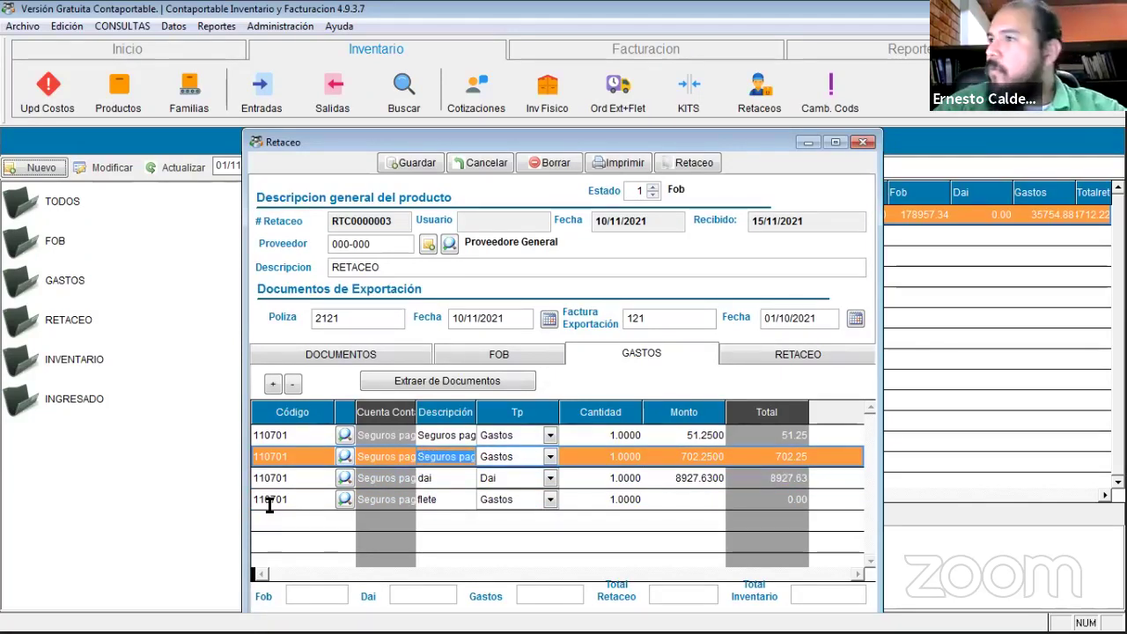
pyautogui.write('gastos')
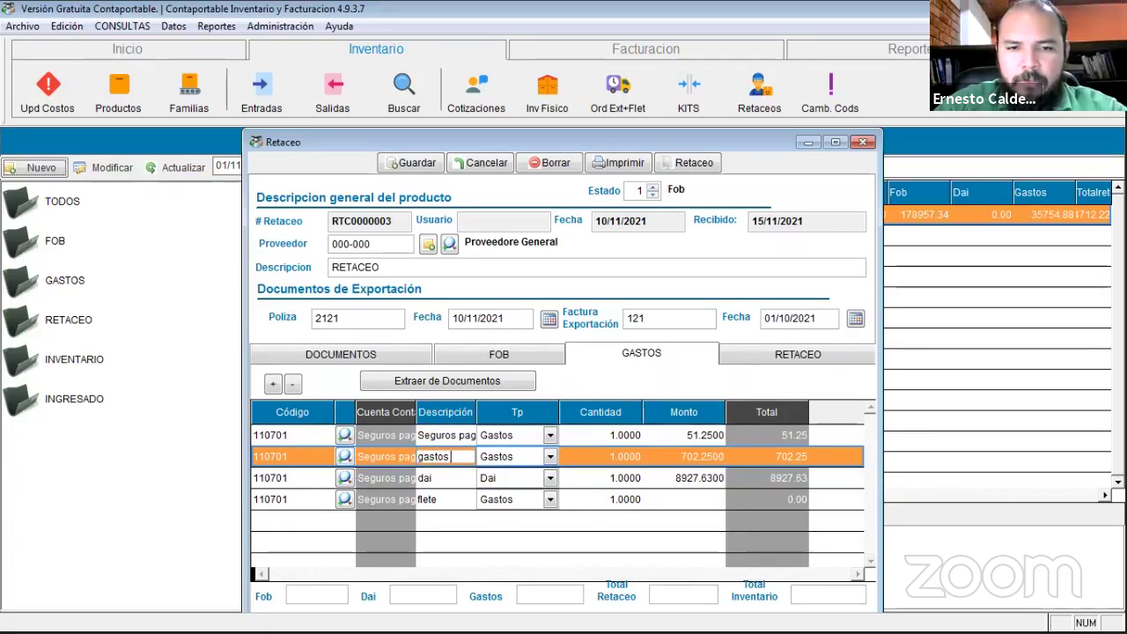
pyautogui.press('Up')
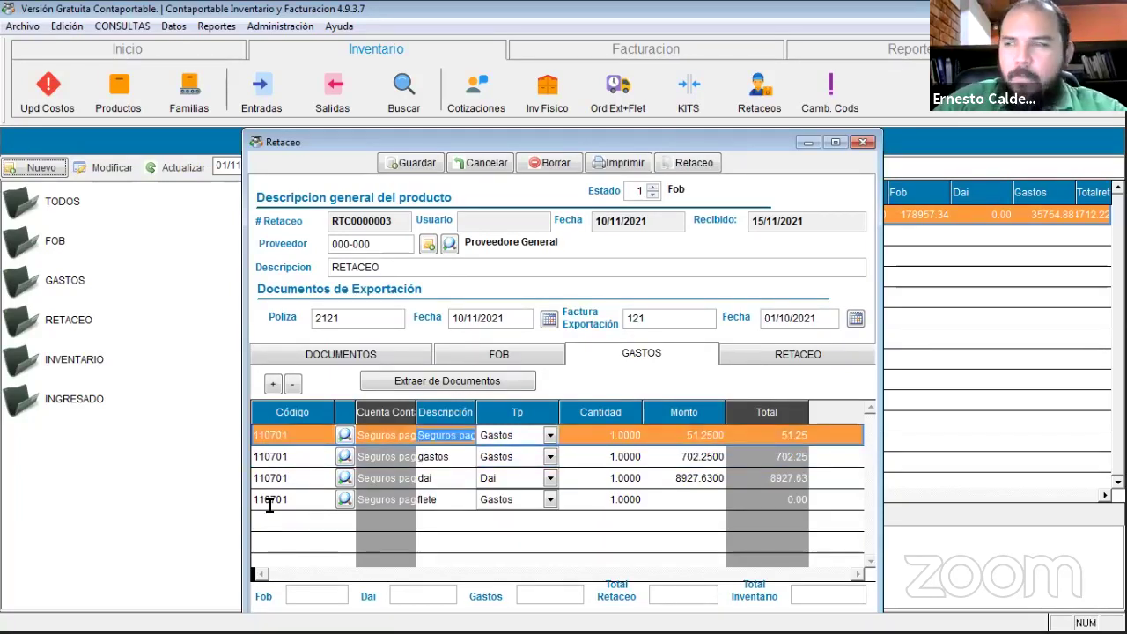
# Set the first expense line's amount to 5125.
pyautogui.press('Tab')
pyautogui.press('Tab')
pyautogui.press('Tab')
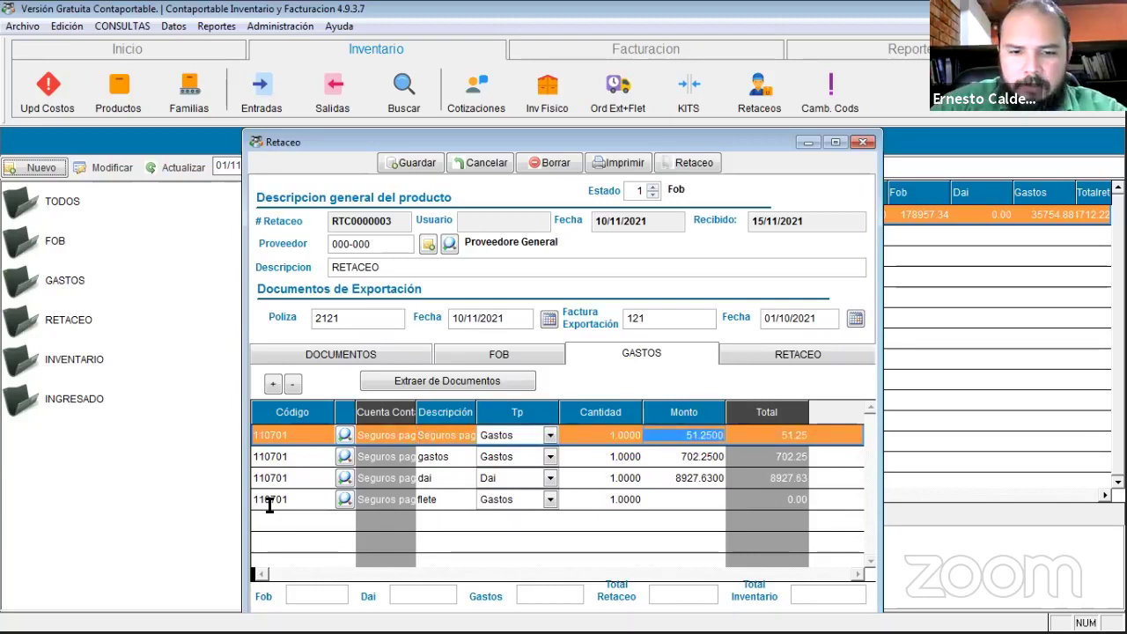
pyautogui.write('51')
pyautogui.press('Return')
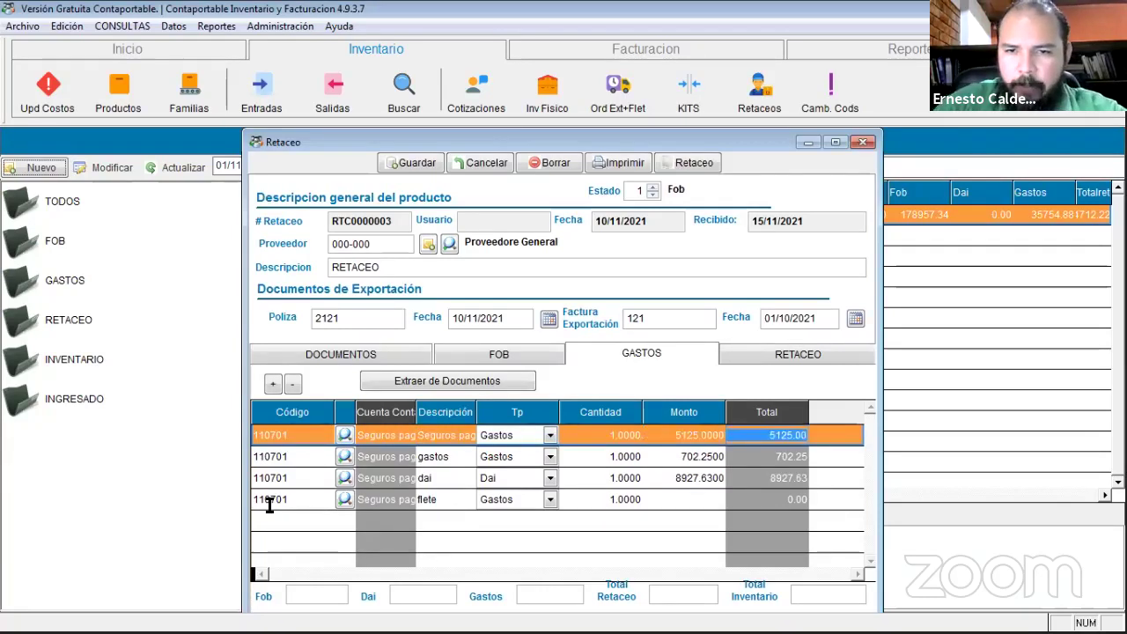
pyautogui.click(269, 504)
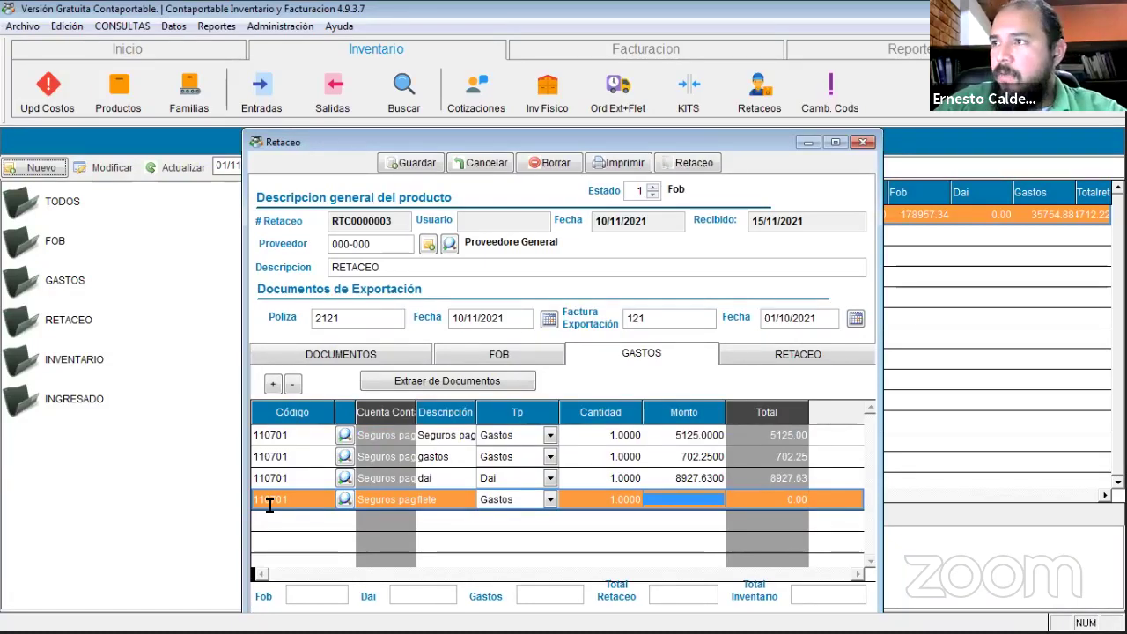
pyautogui.press('Up')
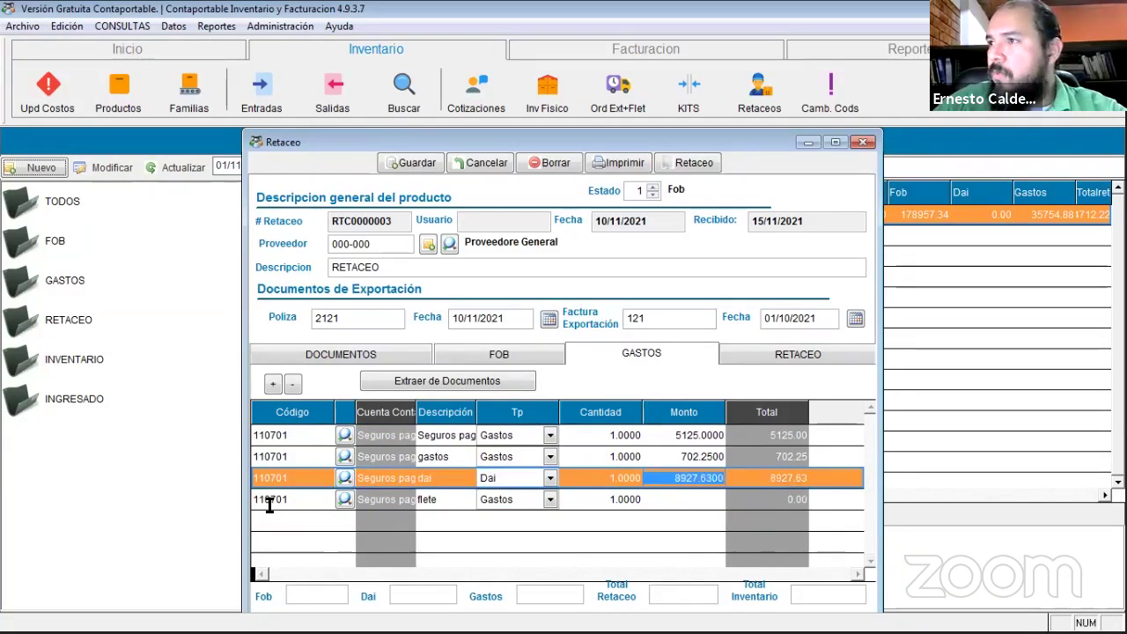
pyautogui.press('Down')
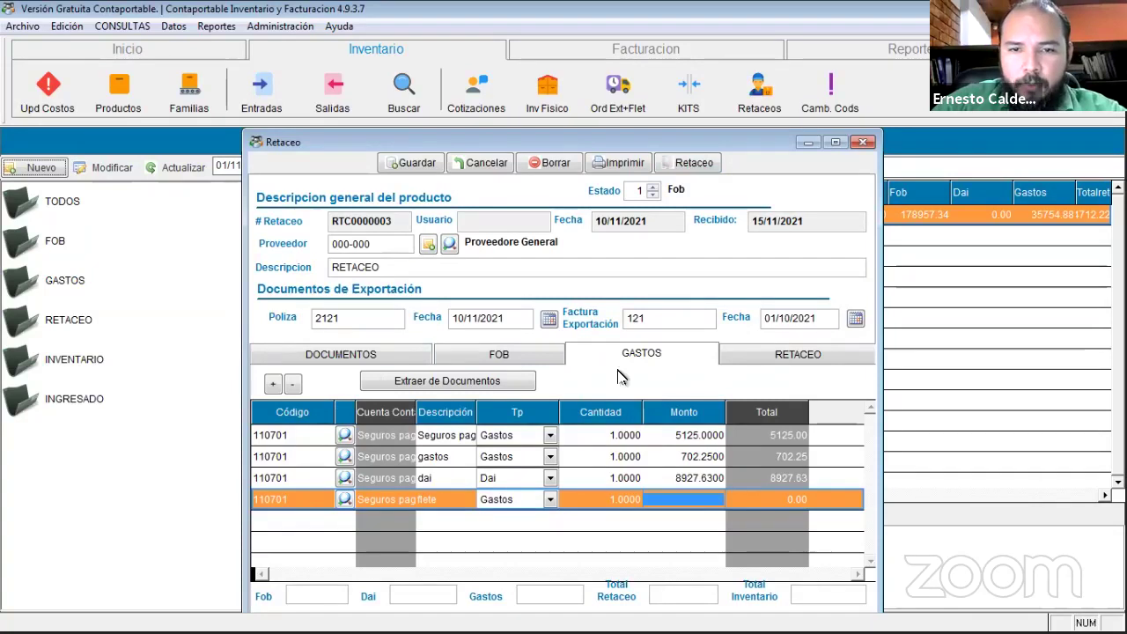
# Extract the expenses from the retaceo's documents, and check the FOB section before returning to the expenses.
pyautogui.press('Escape')
pyautogui.click(523, 378)
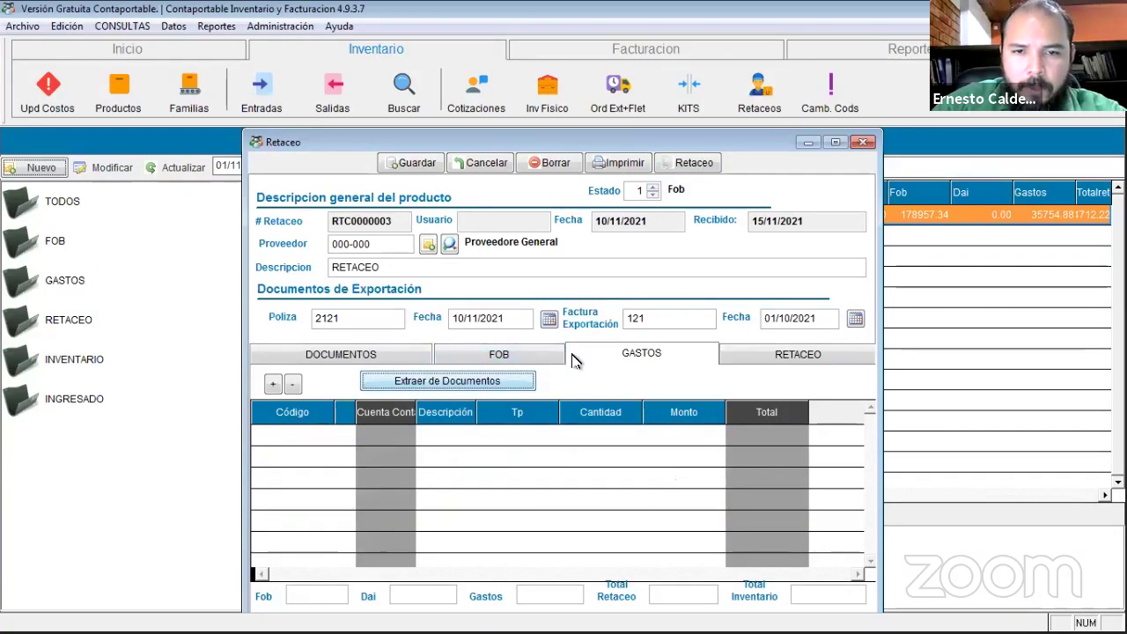
pyautogui.click(513, 358)
pyautogui.click(651, 354)
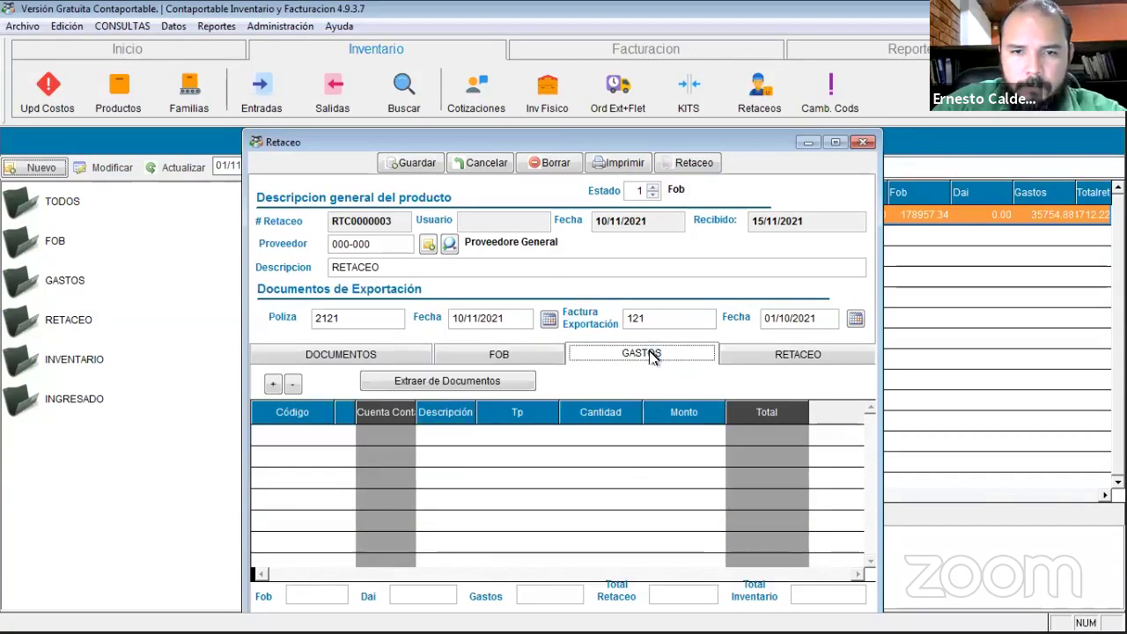
# Add three blank expense lines to the retaceo's GASTOS.
pyautogui.click(273, 385)
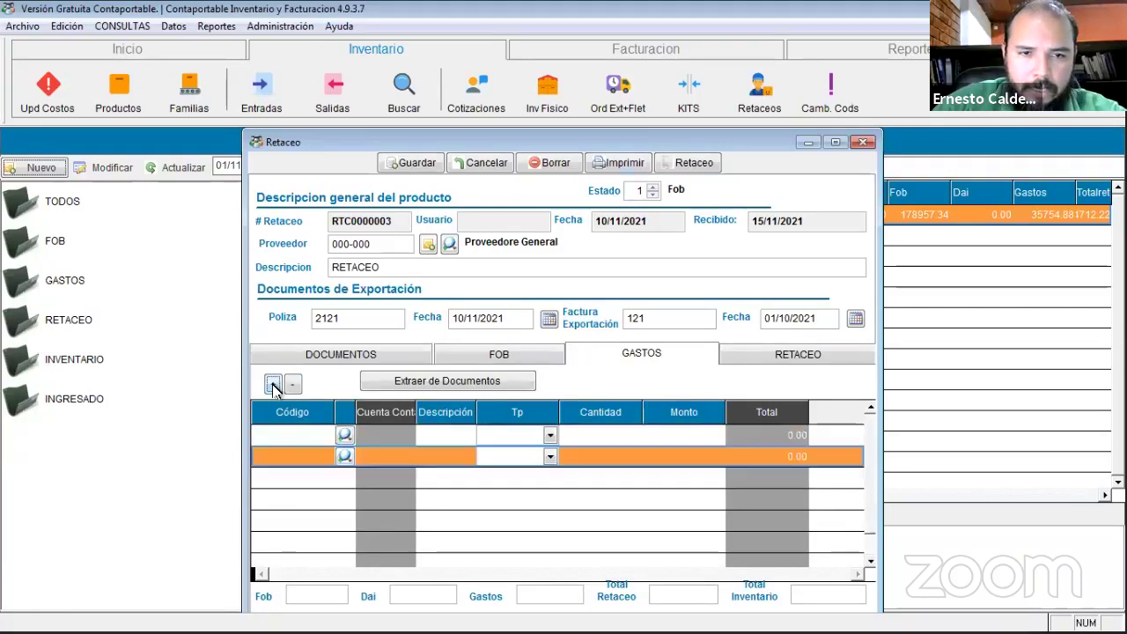
pyautogui.click(273, 384)
pyautogui.click(273, 385)
# Give the first blank expense line account code 110701, type Gastos and quantity 1.
pyautogui.write('11')
pyautogui.moveTo(439, 620)
pyautogui.write('0701')
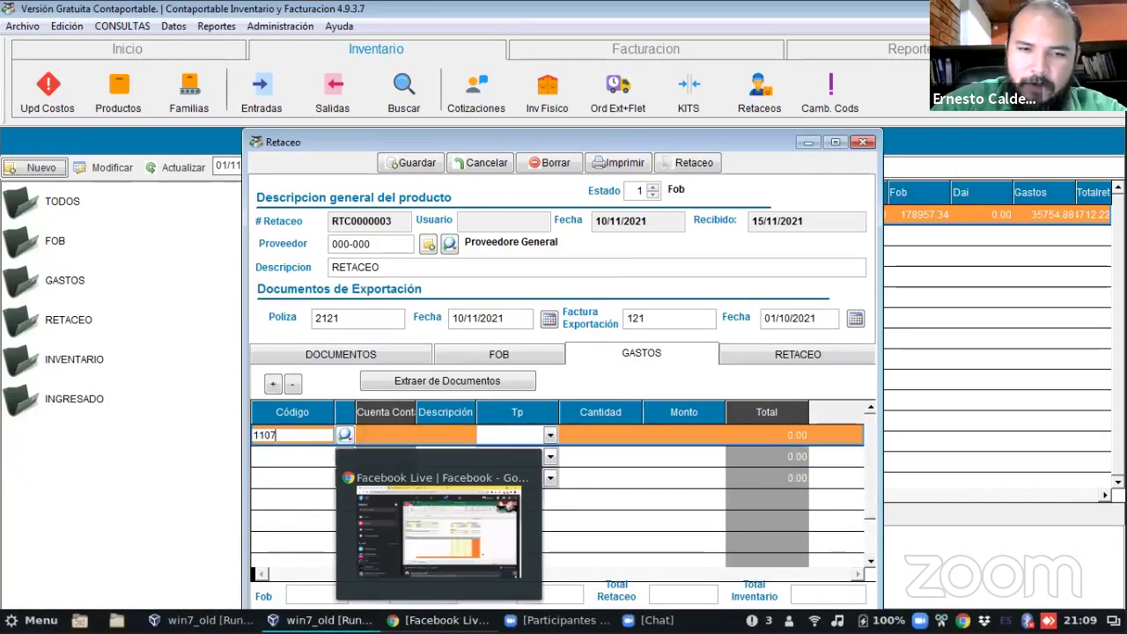
pyautogui.press('Tab')
pyautogui.press('Tab')
pyautogui.press('Tab')
pyautogui.press('Down')
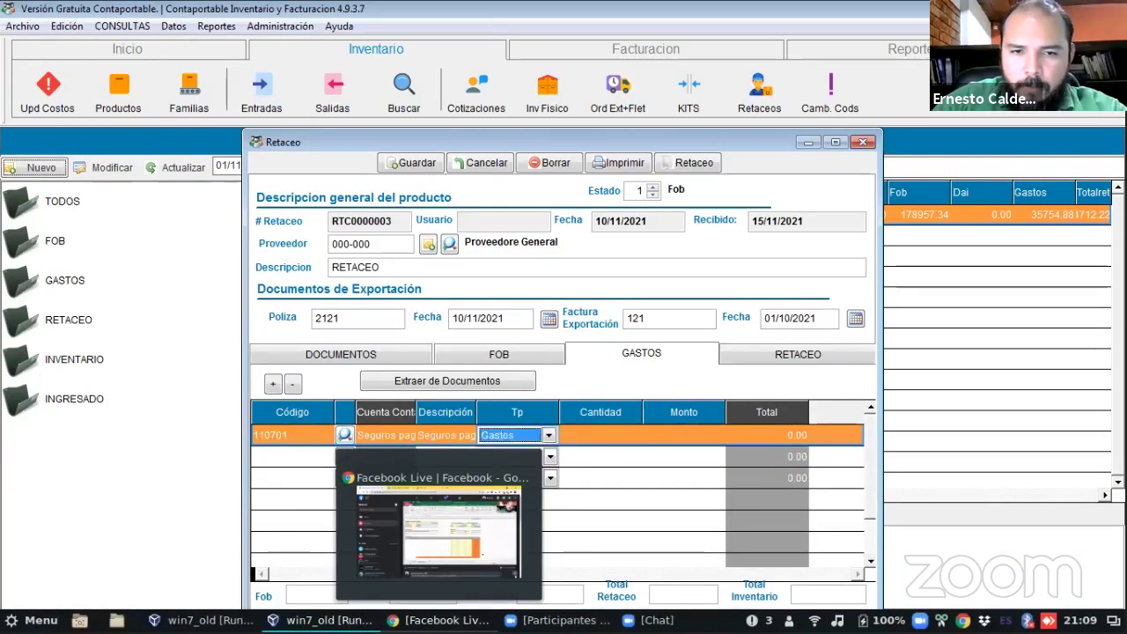
pyautogui.press('Tab')
pyautogui.press('Tab')
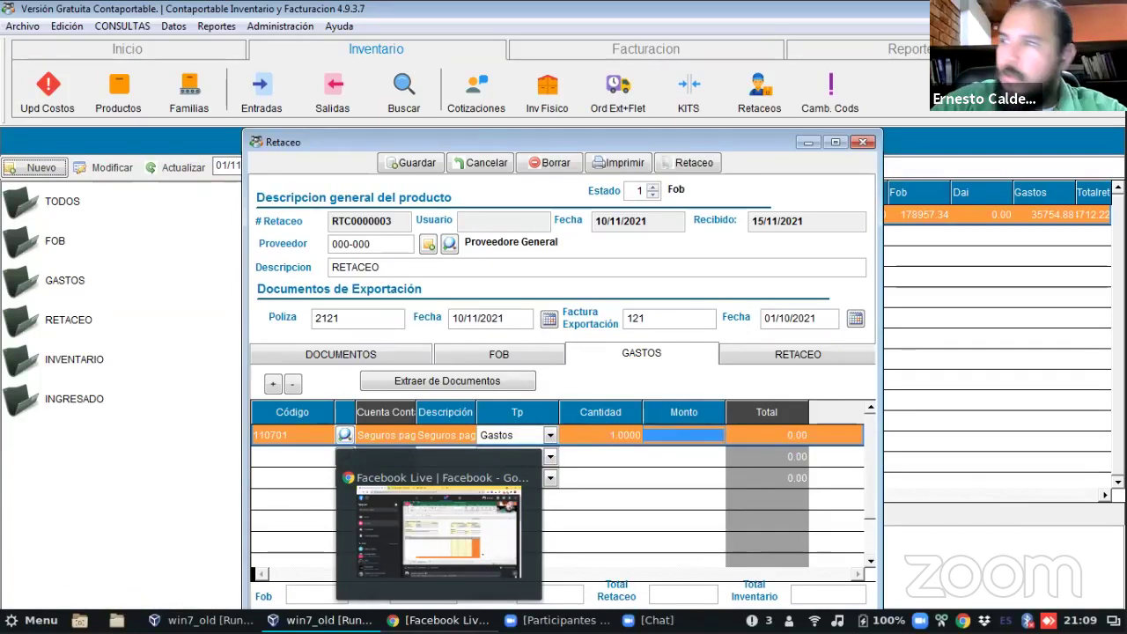
# Change the first expense line's description to felte and set its amount to 5125.
pyautogui.hotkey('shift', 'Tab')
pyautogui.hotkey('shift', 'Tab')
pyautogui.hotkey('shift', 'Tab')
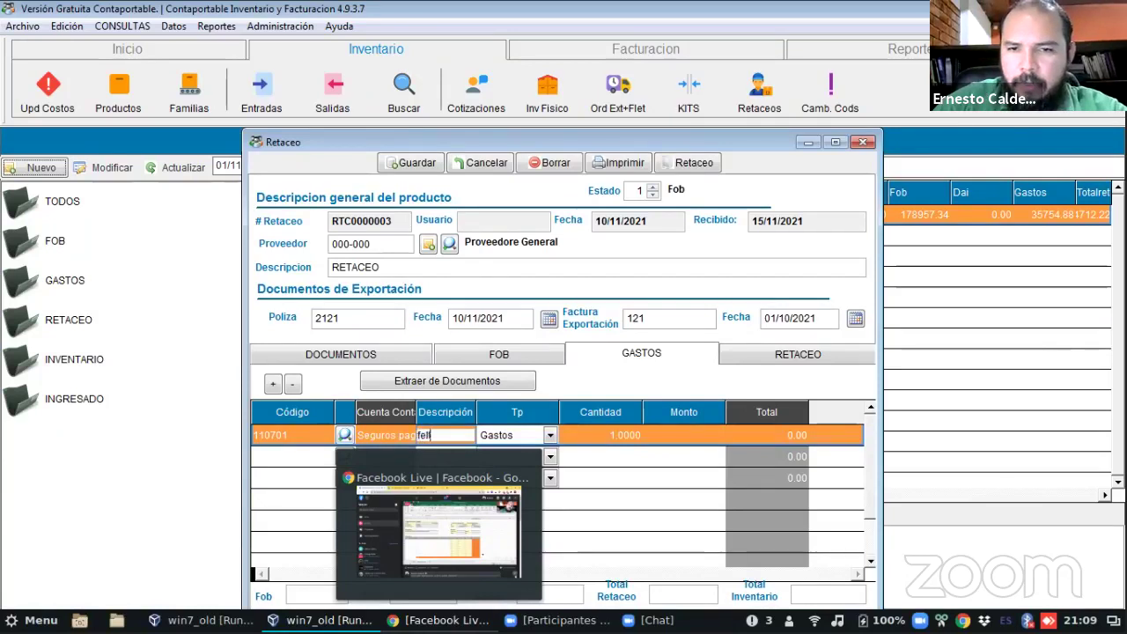
pyautogui.write('te')
pyautogui.press('Tab')
pyautogui.press('Tab')
pyautogui.press('Tab')
pyautogui.write('5')
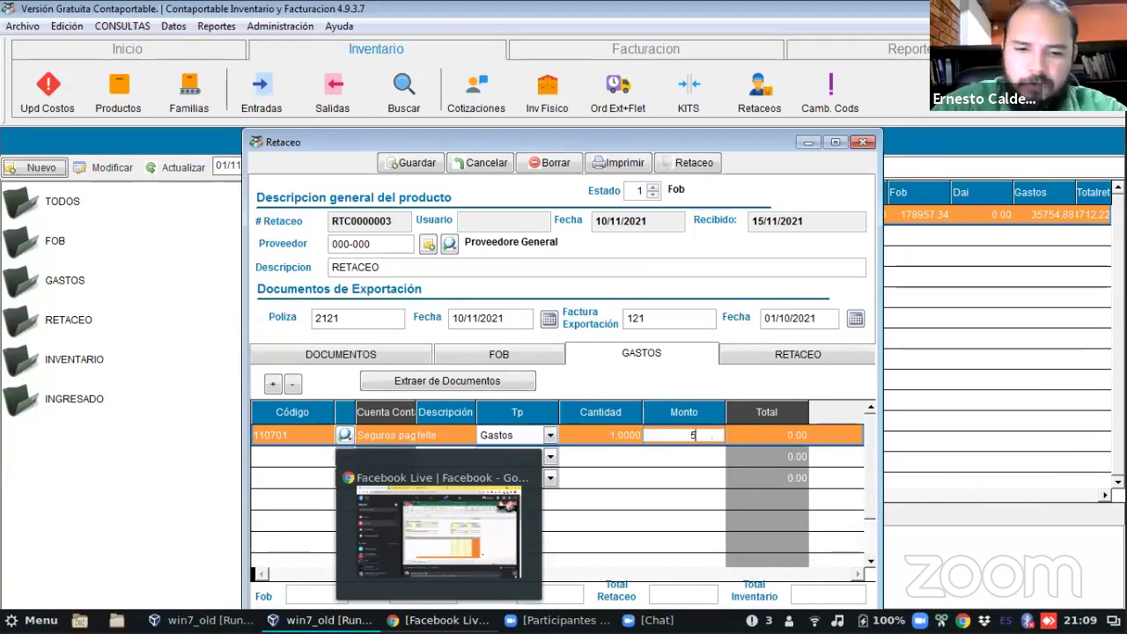
pyautogui.write('112')
pyautogui.press('BackSpace')
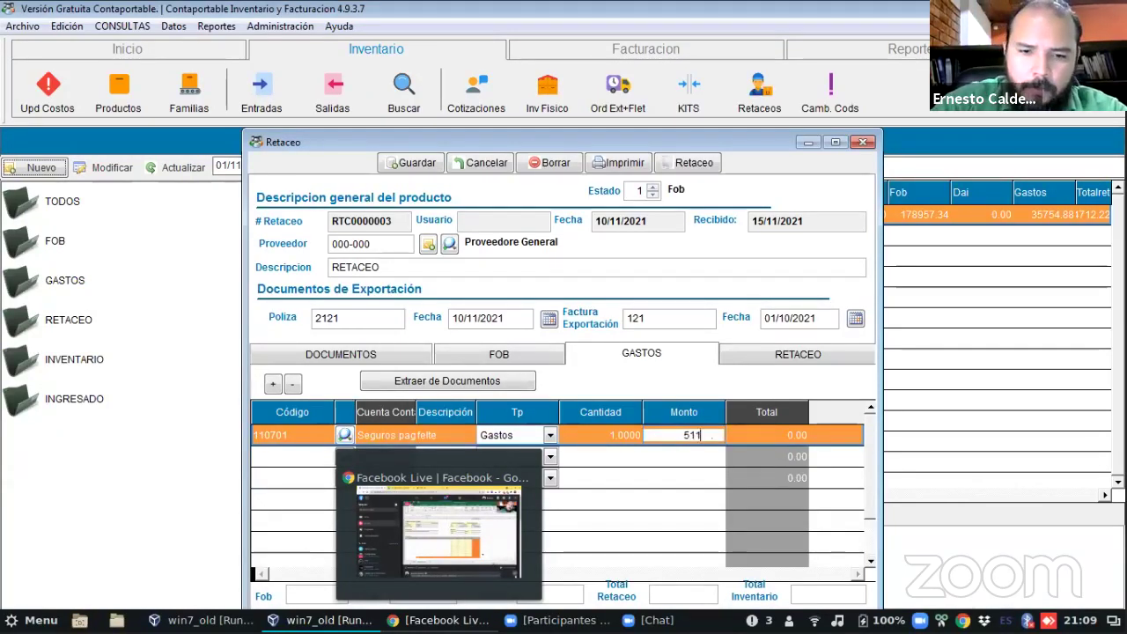
pyautogui.write('25')
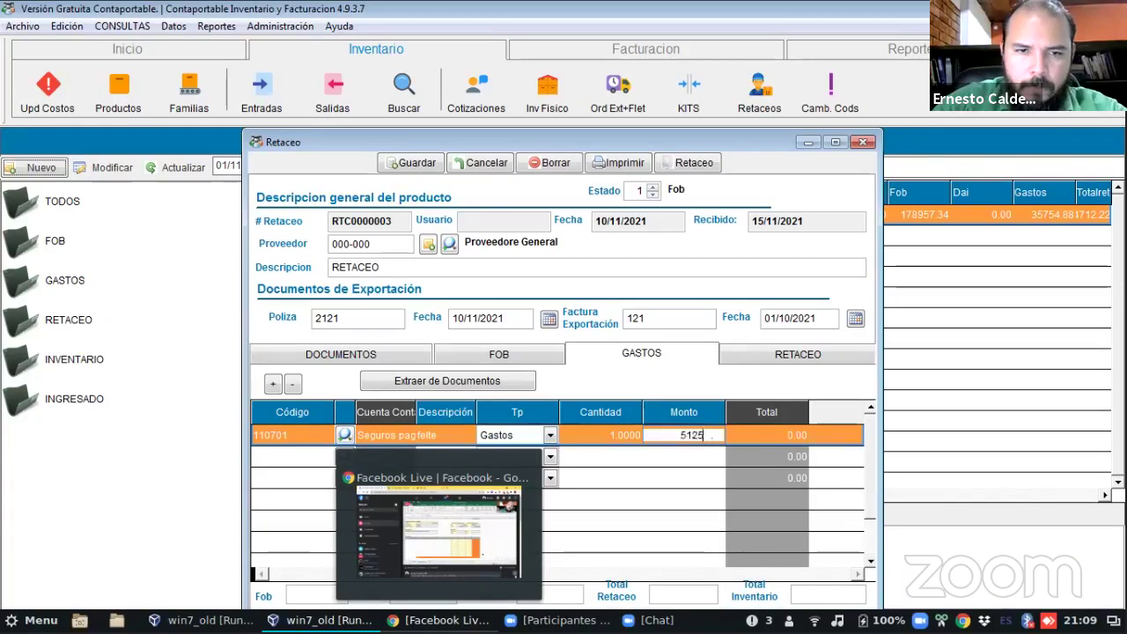
pyautogui.press('Return')
# Enter account code 110701 on the second expense line.
pyautogui.press('Down')
pyautogui.write('1197')
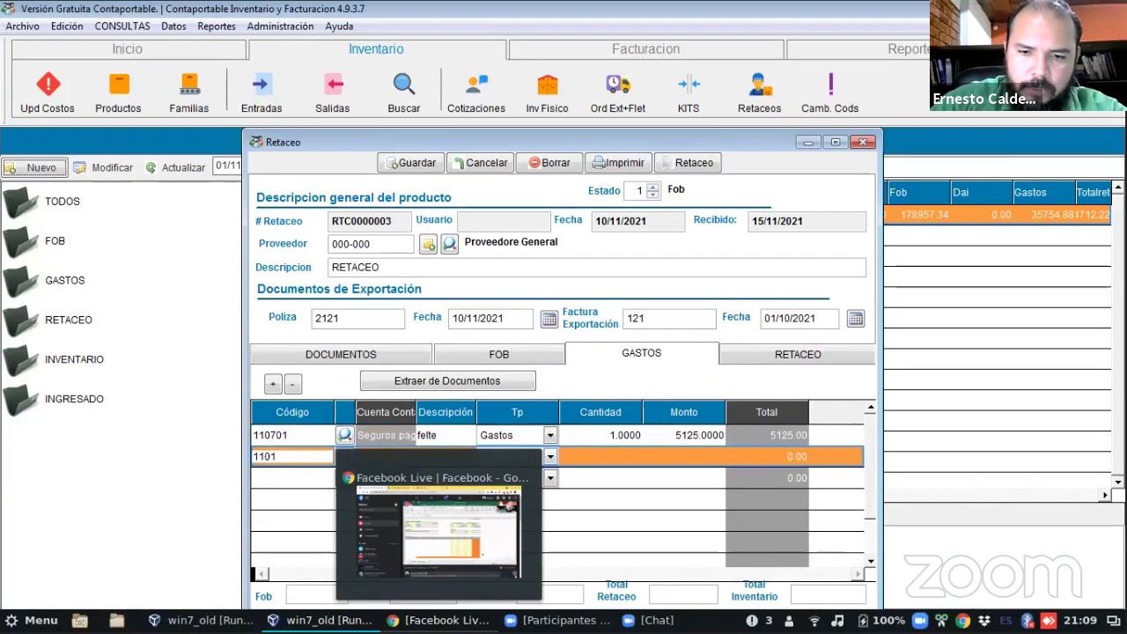
pyautogui.press('BackSpace')
pyautogui.write('70')
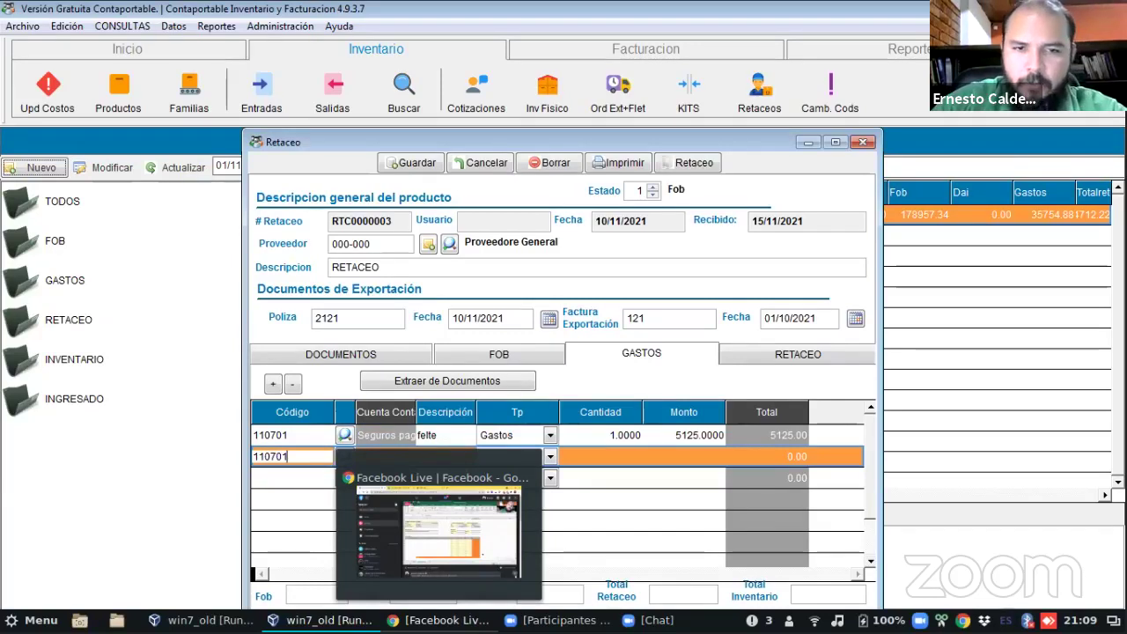
pyautogui.press('Return')
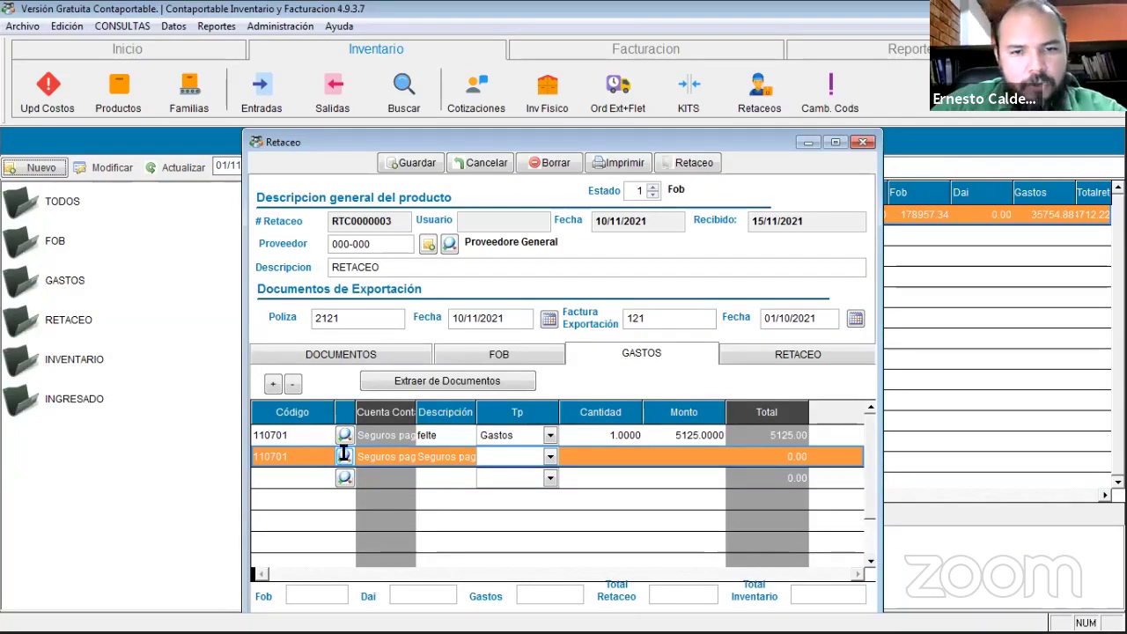
# Replace the second expense line's description with gastos.
pyautogui.click(430, 457)
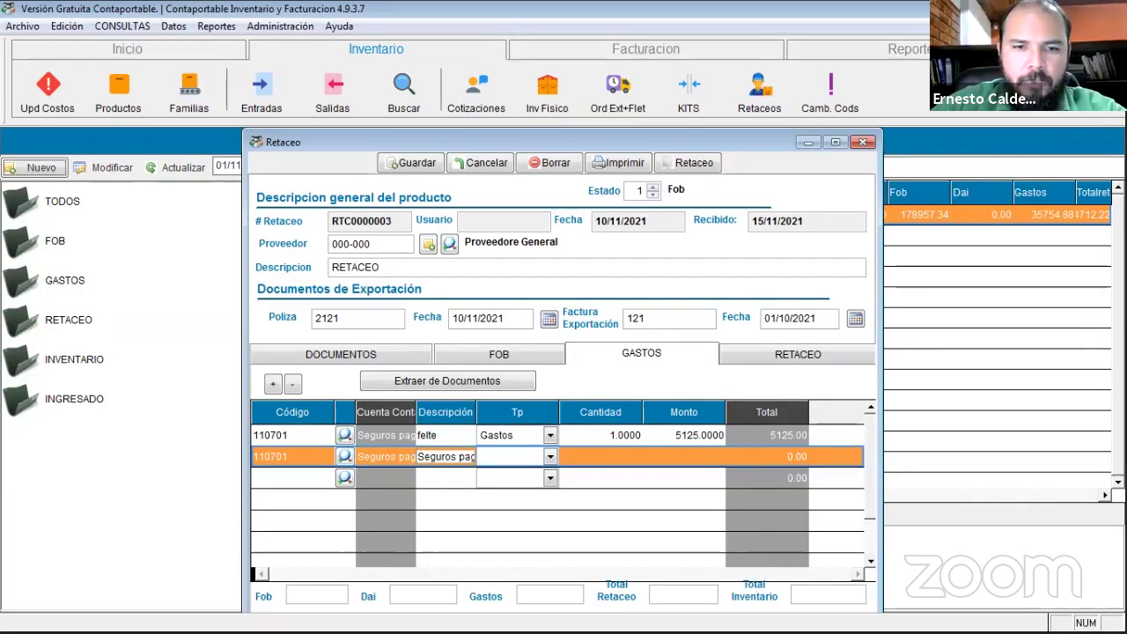
pyautogui.hotkey('ctrl', 'shift', 'Right')
pyautogui.hotkey('ctrl', 'shift', 'Right')
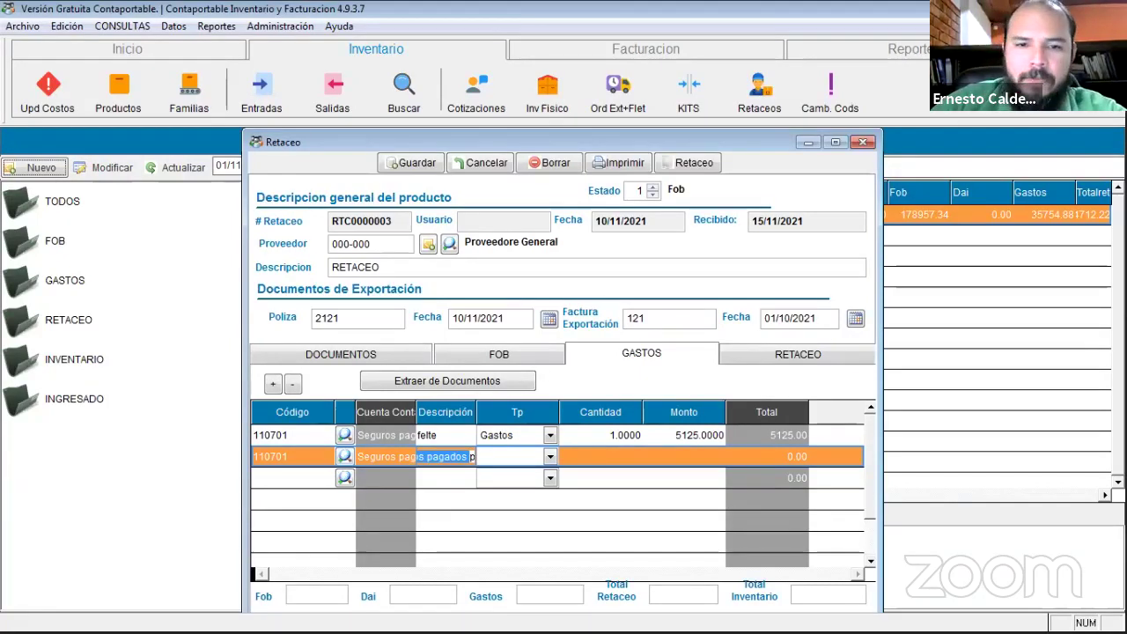
pyautogui.hotkey('ctrl', 'shift', 'Right')
pyautogui.hotkey('ctrl', 'shift', 'Right')
pyautogui.hotkey('ctrl', 'shift', 'Right')
pyautogui.hotkey('ctrl', 'shift', 'Right')
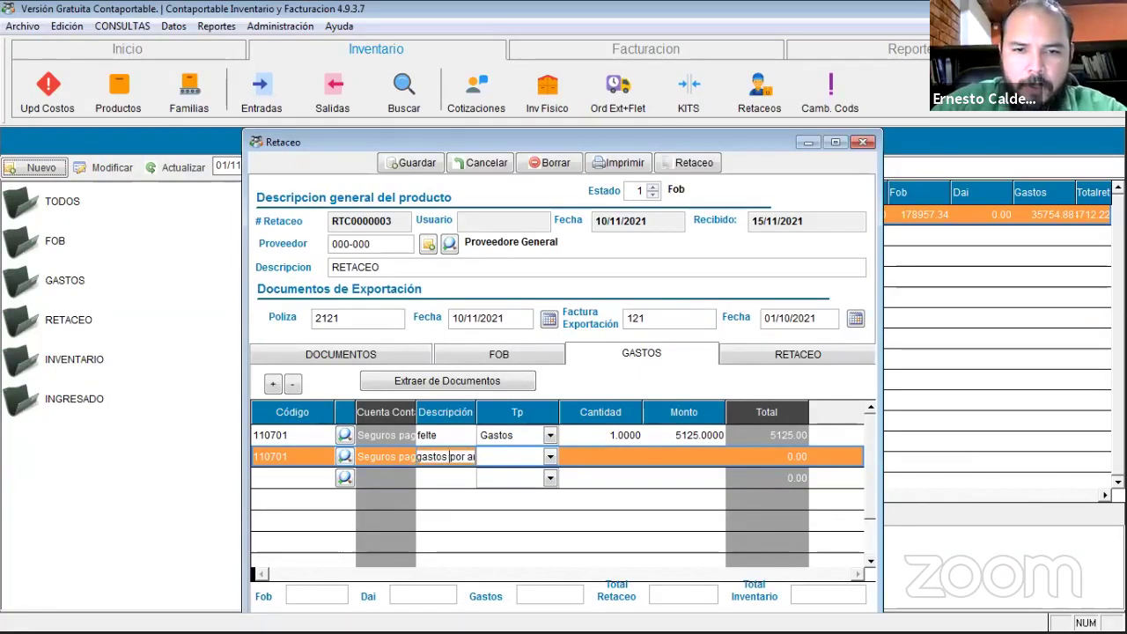
pyautogui.press('Tab')
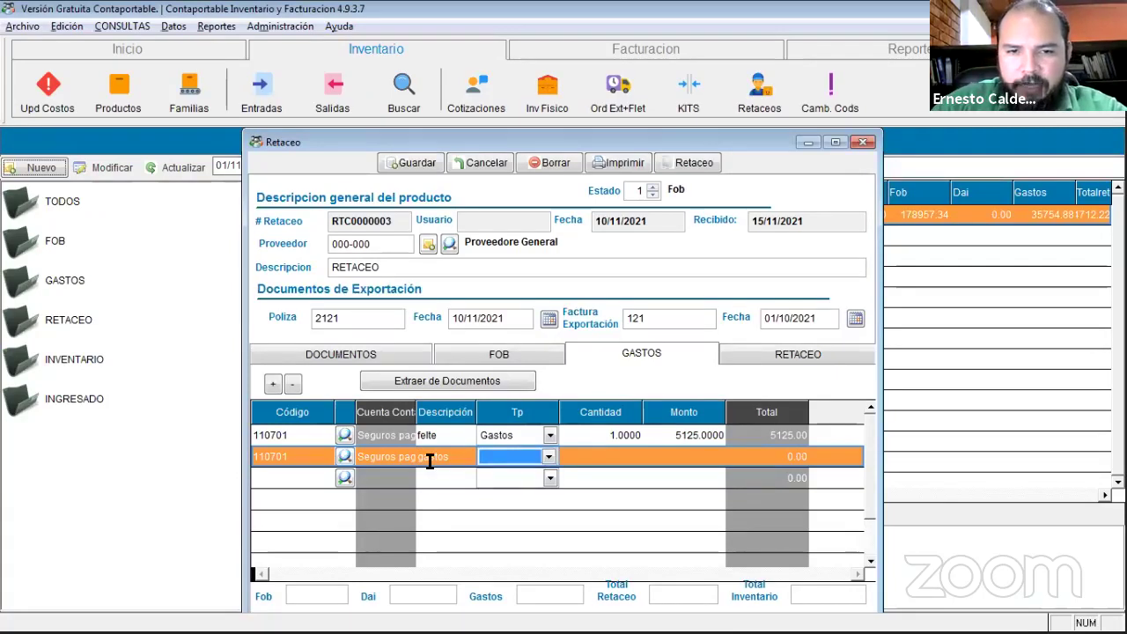
# Set the second expense line to type Gastos, quantity 1 and amount 702.25.
pyautogui.press('Down')
pyautogui.press('Tab')
pyautogui.press('Tab')
pyautogui.press('Tab')
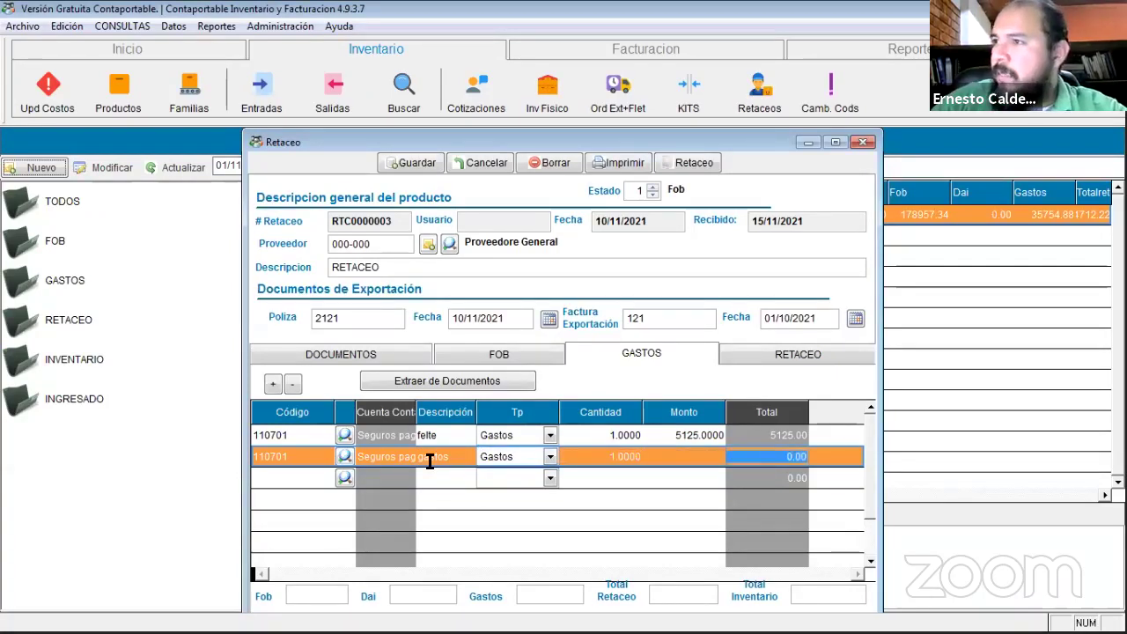
pyautogui.hotkey('shift', 'Tab')
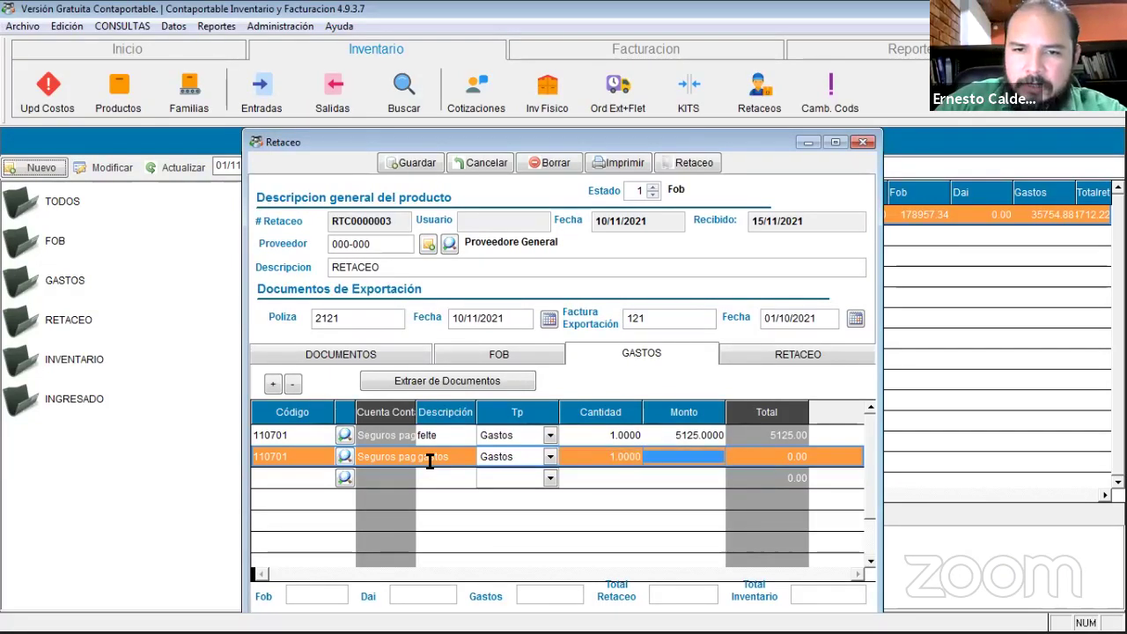
pyautogui.write('702.')
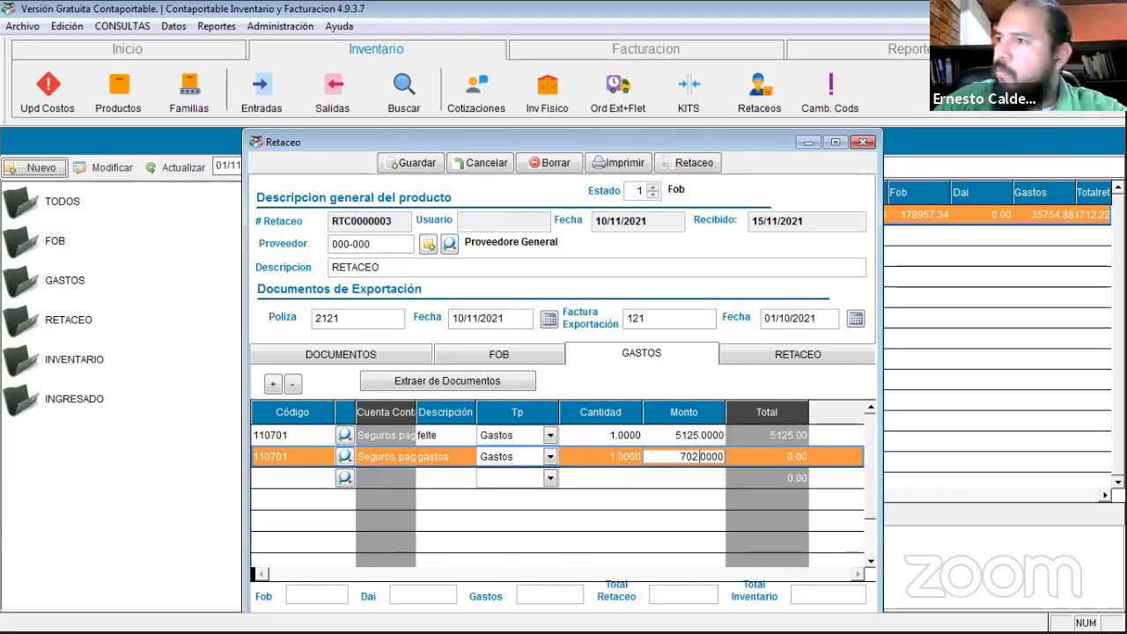
pyautogui.write('2')
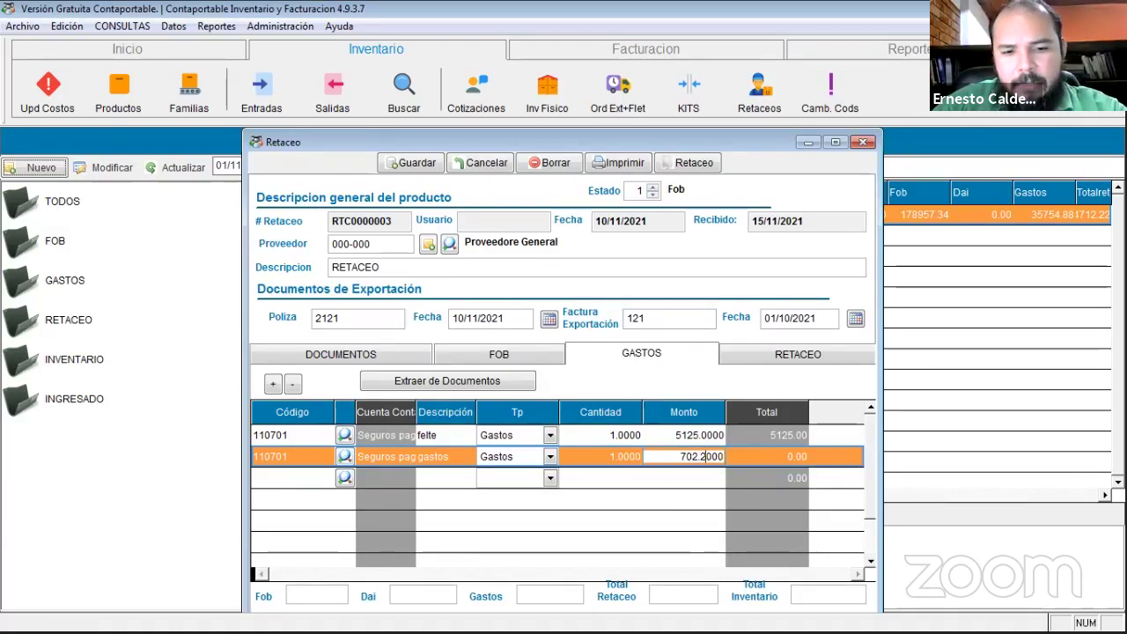
pyautogui.write('5')
pyautogui.press('Tab')
pyautogui.press('Tab')
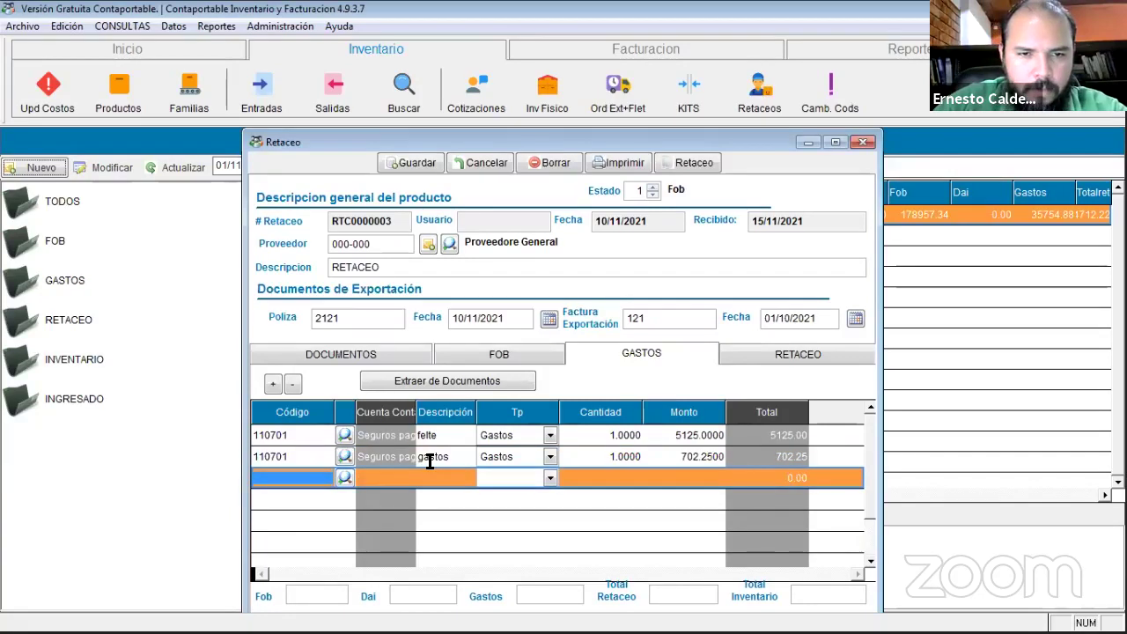
# Enter account code 110701 on the third expense line and set its type to Dai.
pyautogui.write('110701')
pyautogui.press('Tab')
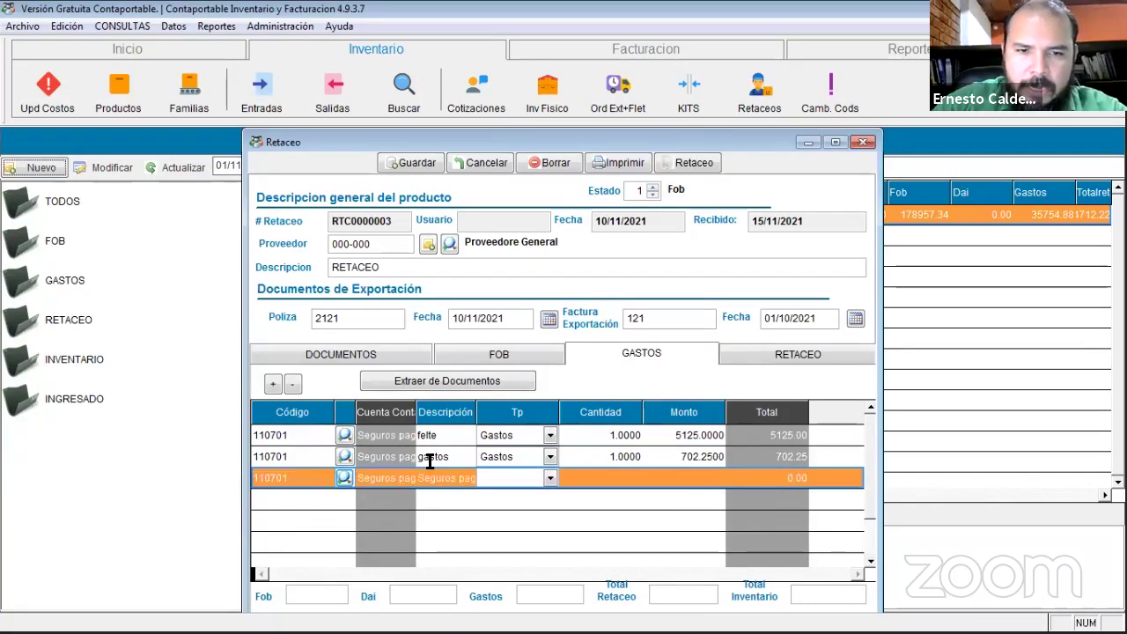
pyautogui.press('Tab')
pyautogui.hotkey('alt', 'Down')
pyautogui.press('Down')
pyautogui.press('Return')
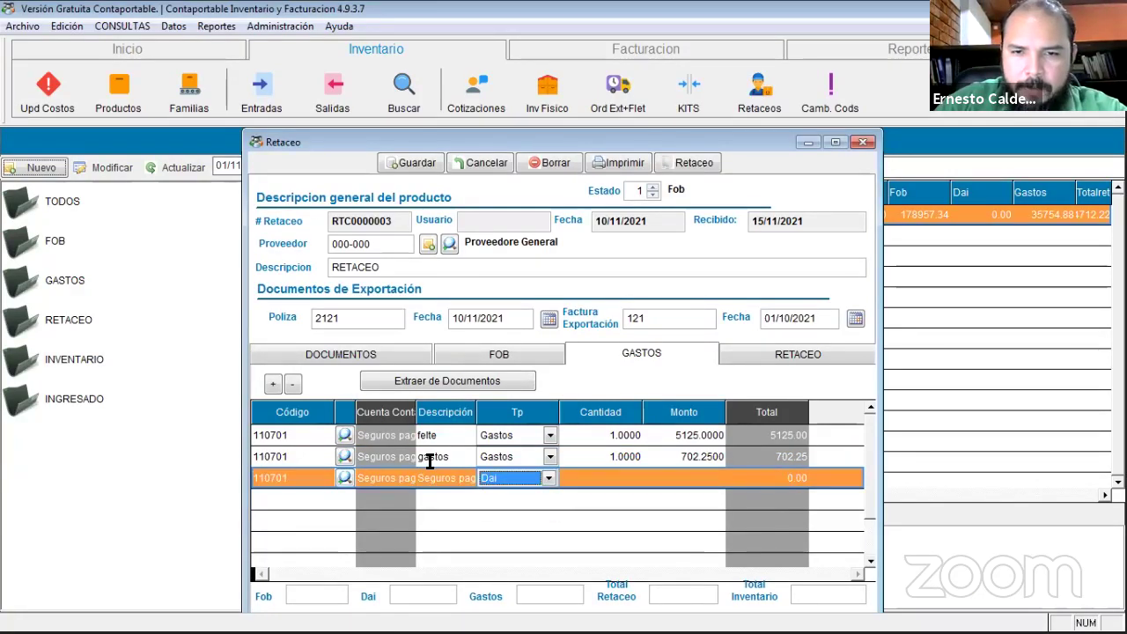
# Give the third expense line quantity 1 and amount 8927.63.
pyautogui.press('Tab')
pyautogui.write('1')
pyautogui.press('Tab')
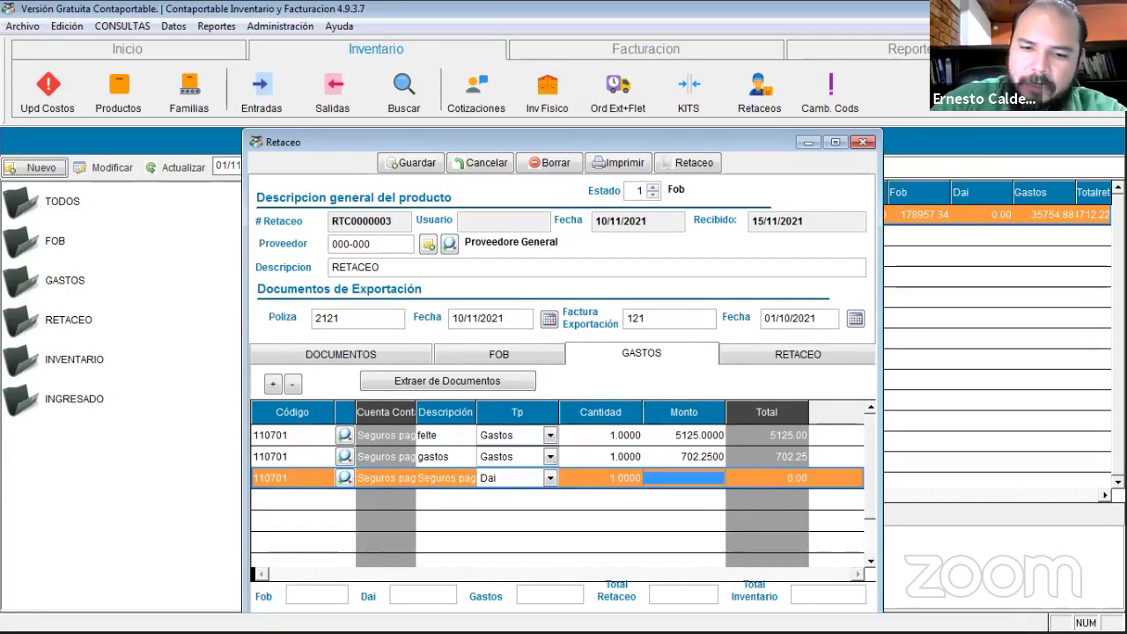
pyautogui.write('89')
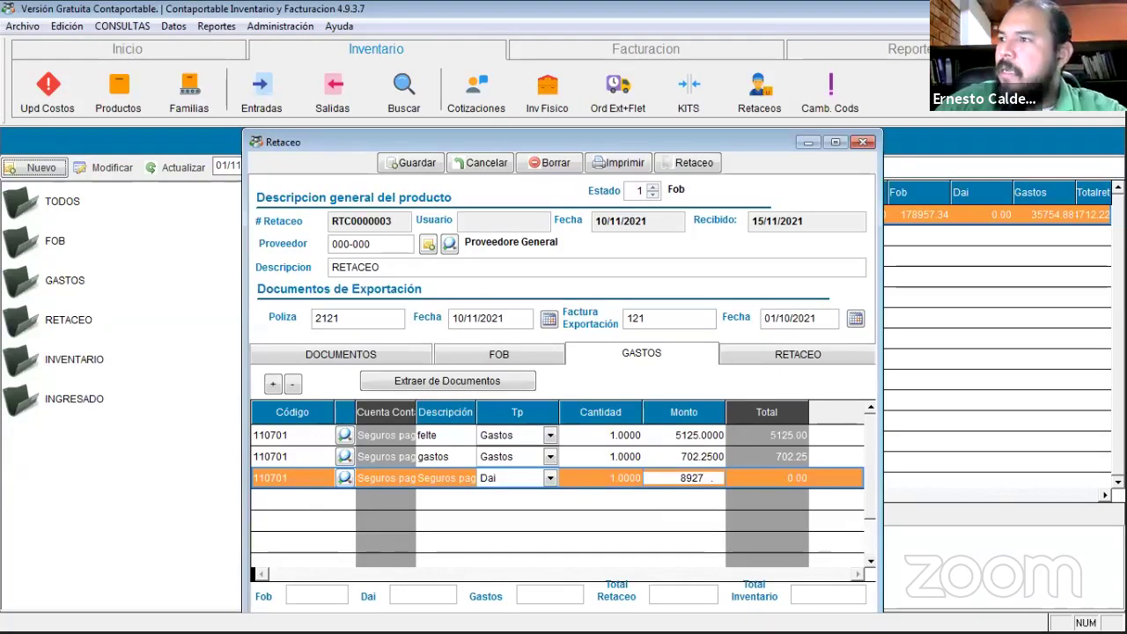
pyautogui.write('27.')
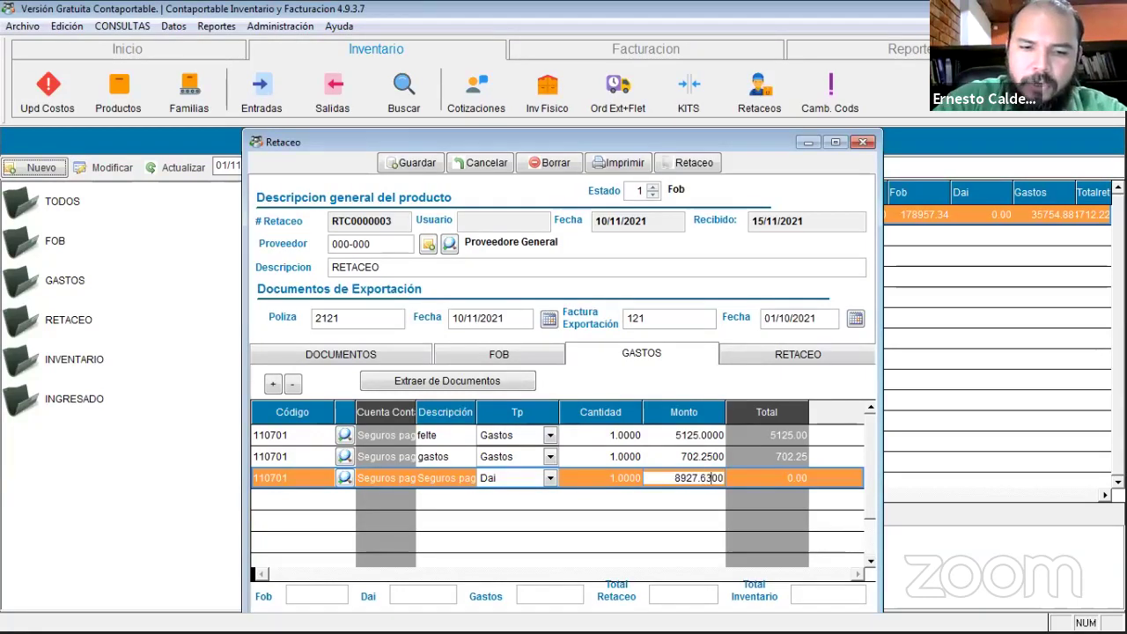
pyautogui.press('Return')
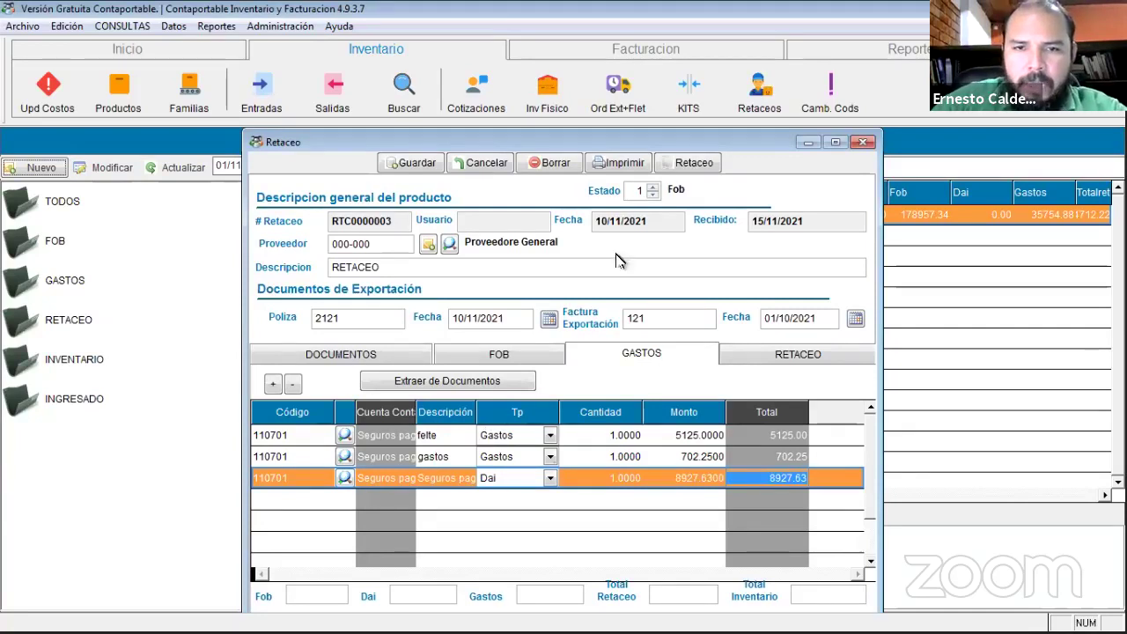
# Save the retaceo and run its Calculo de Retaceo to distribute the expenses over the product.
pyautogui.click(407, 164)
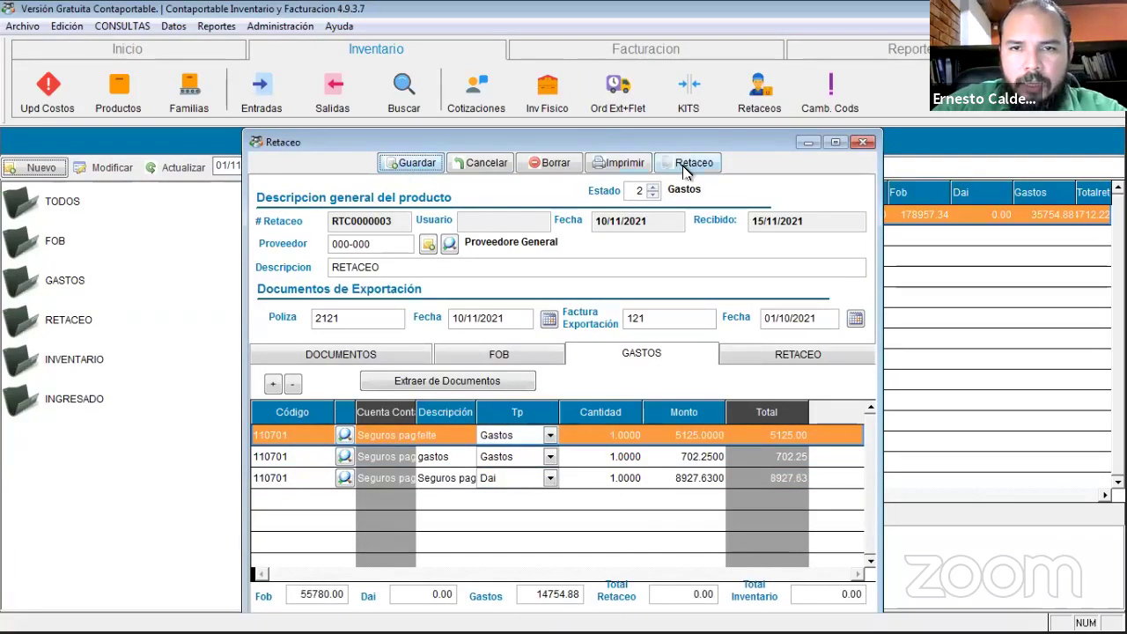
pyautogui.click(704, 164)
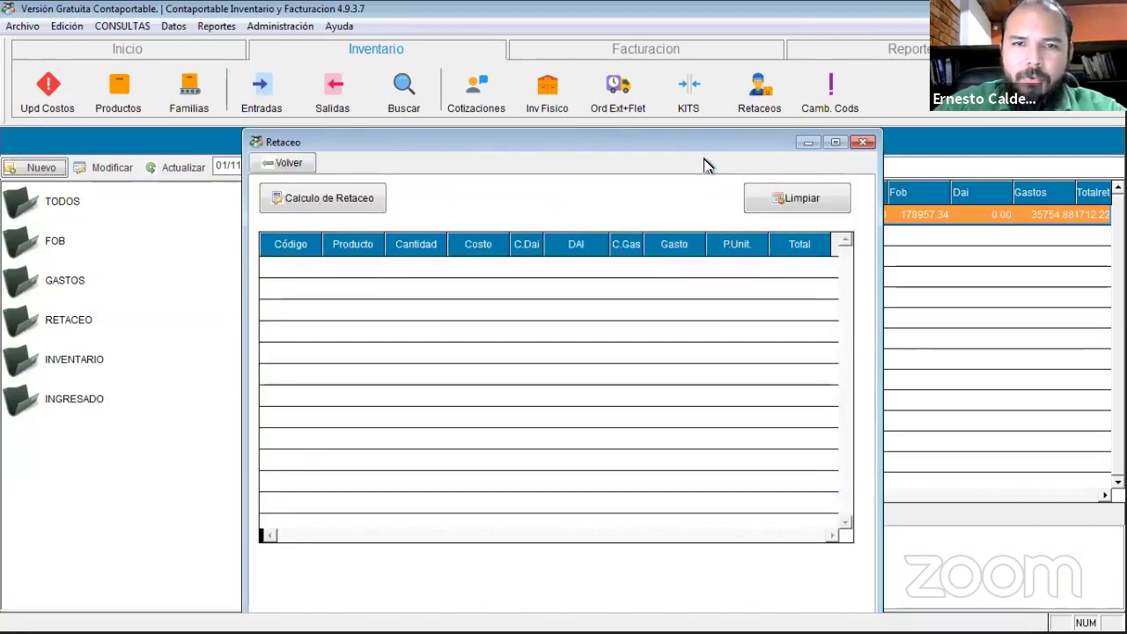
pyautogui.click(281, 198)
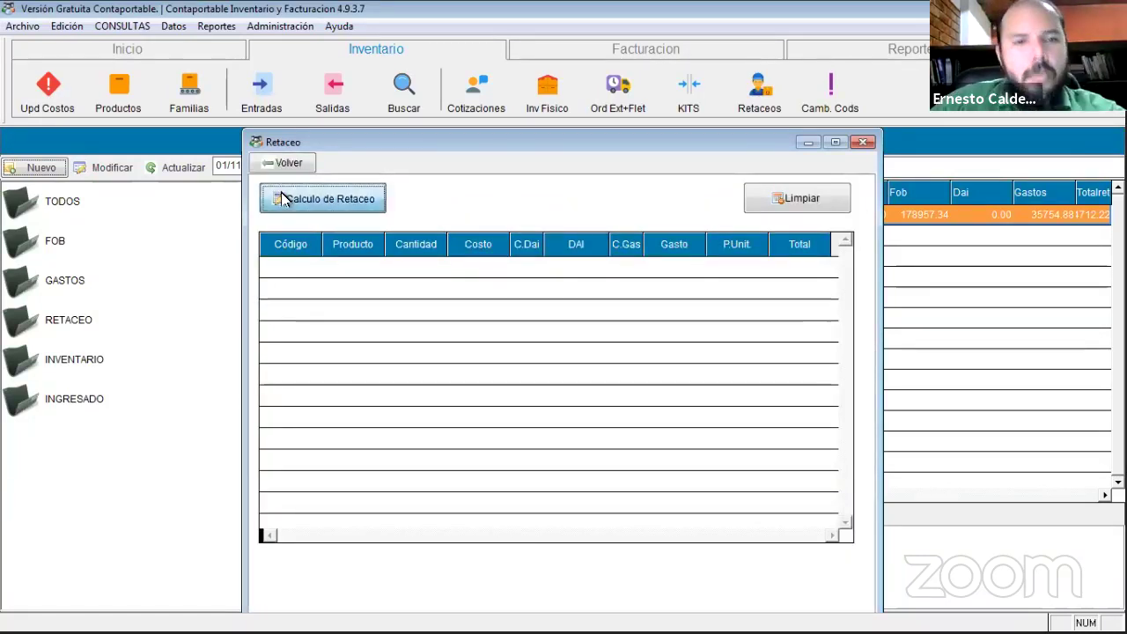
# Check the product's distributed Gasto and DAI amounts against the RetaceosPlanilla.xlsx worksheet in Excel.
pyautogui.click(662, 270)
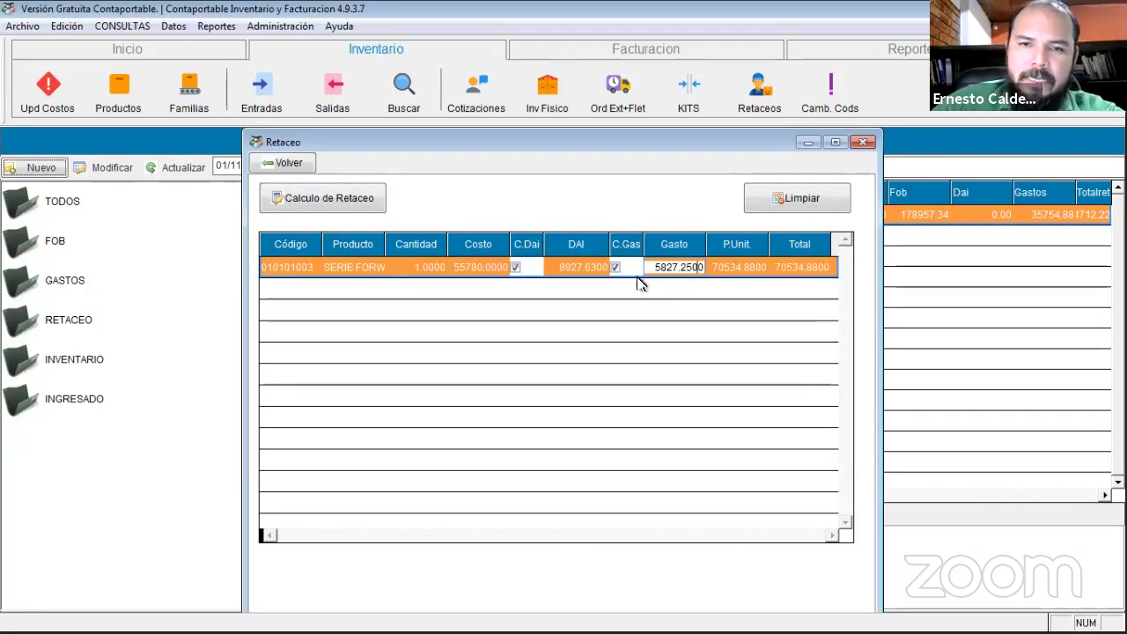
pyautogui.click(578, 266)
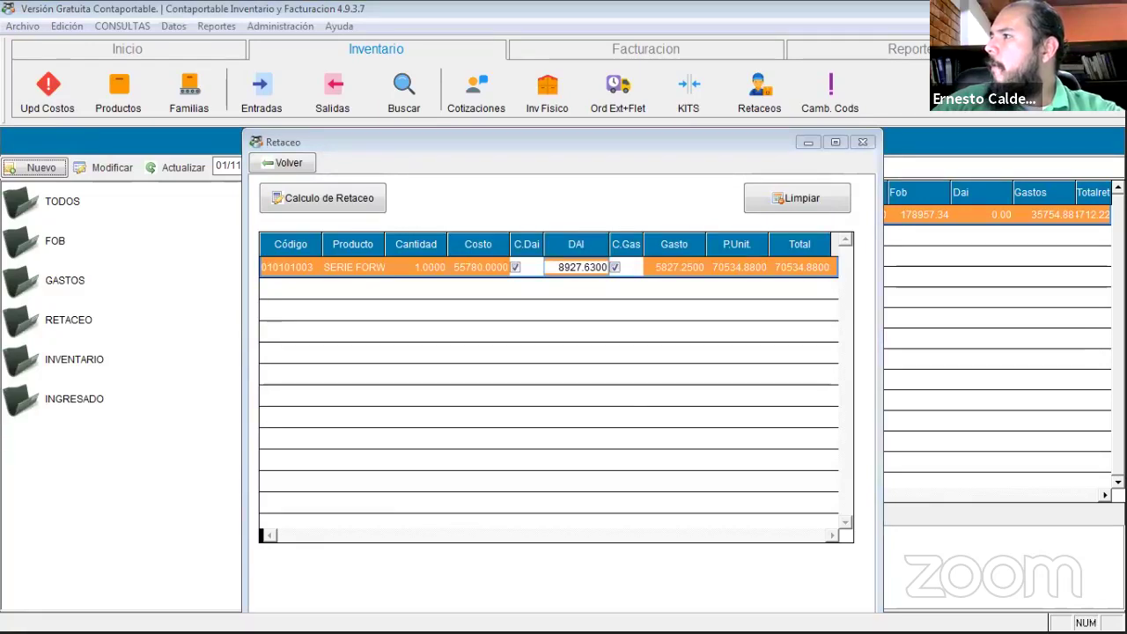
pyautogui.hotkey('alt', 'Tab')
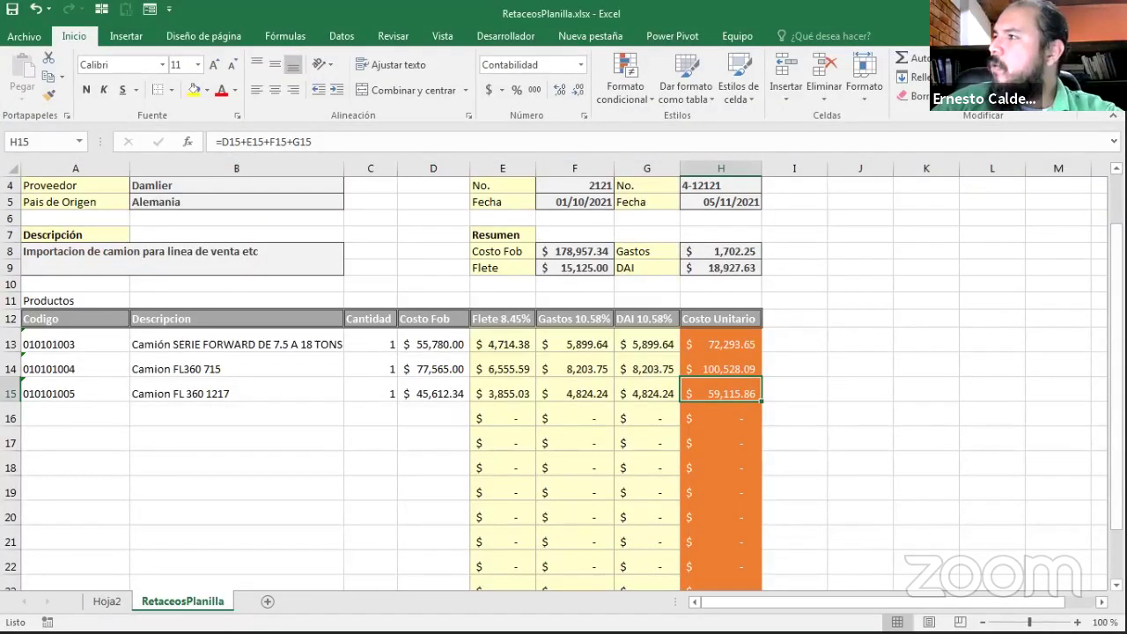
pyautogui.hotkey('alt', 'Tab')
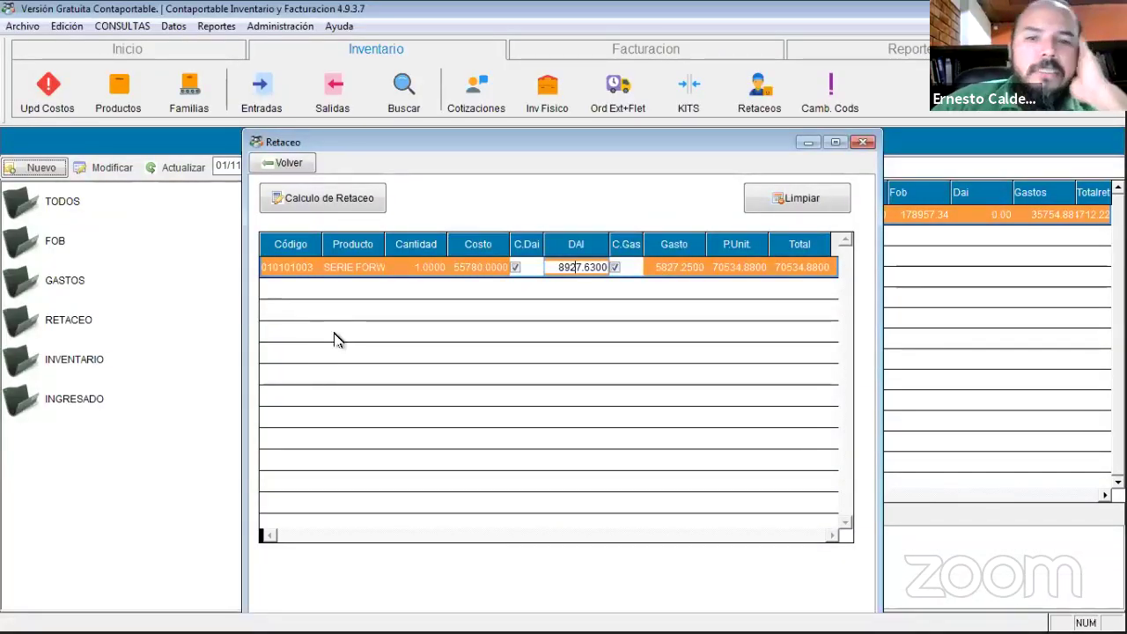
# Recalculate the retaceo with both C.Dai and C.Gas enabled for the SERIE FORWARD product.
pyautogui.click(517, 269)
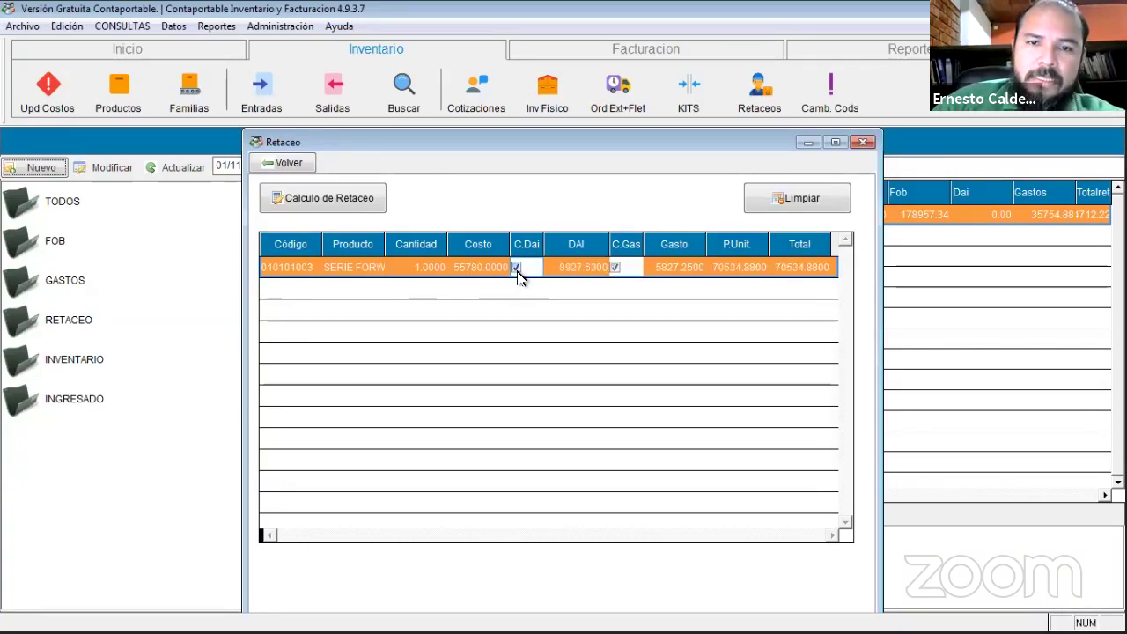
pyautogui.click(517, 267)
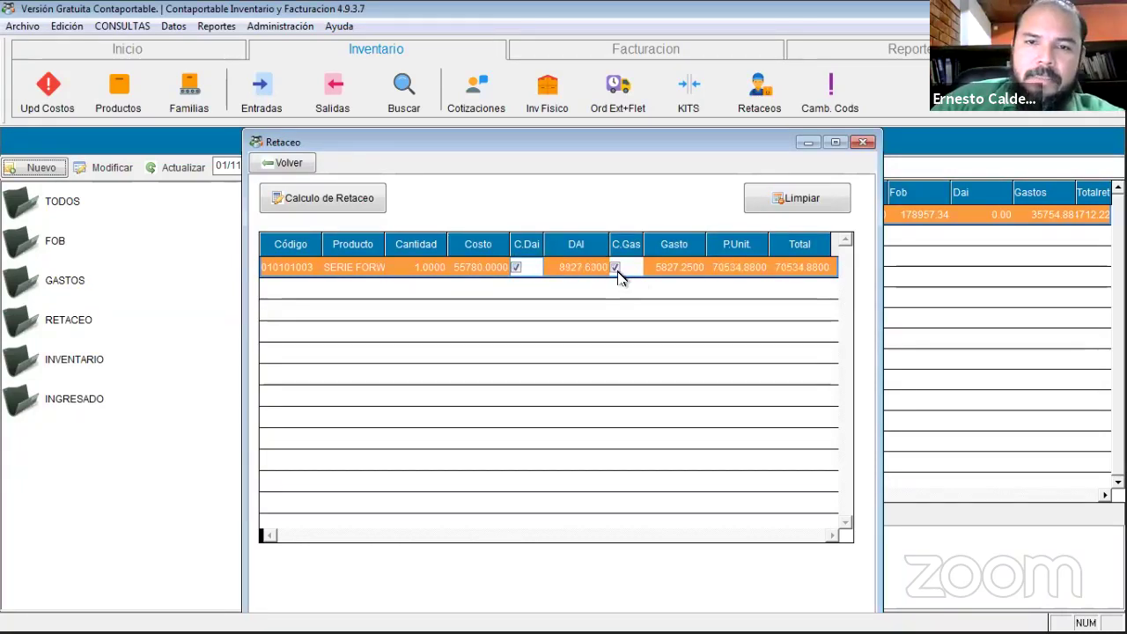
pyautogui.click(615, 269)
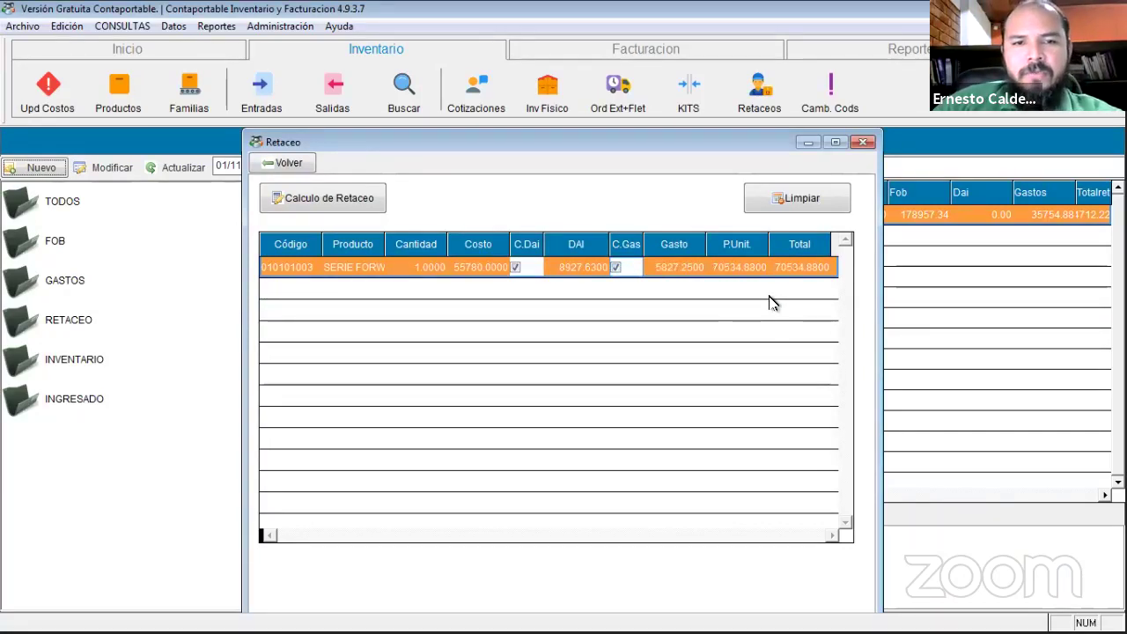
pyautogui.click(332, 203)
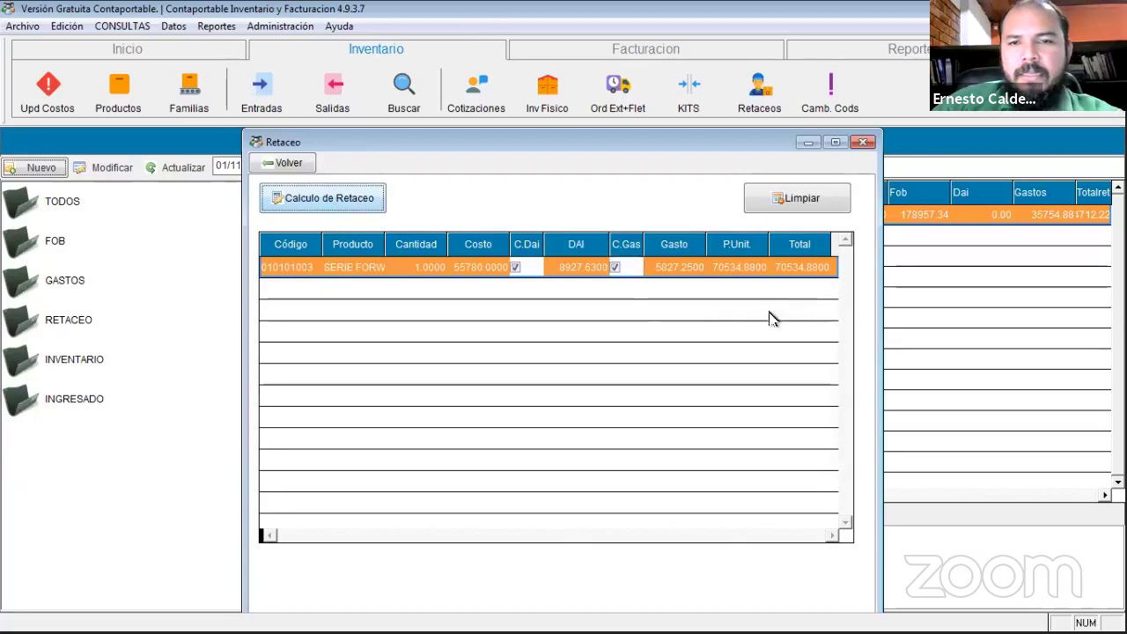
# Review the product's calculated unit price and total, and compare them with its cost in the retaceo's RETACEO section.
pyautogui.click(740, 275)
pyautogui.click(795, 272)
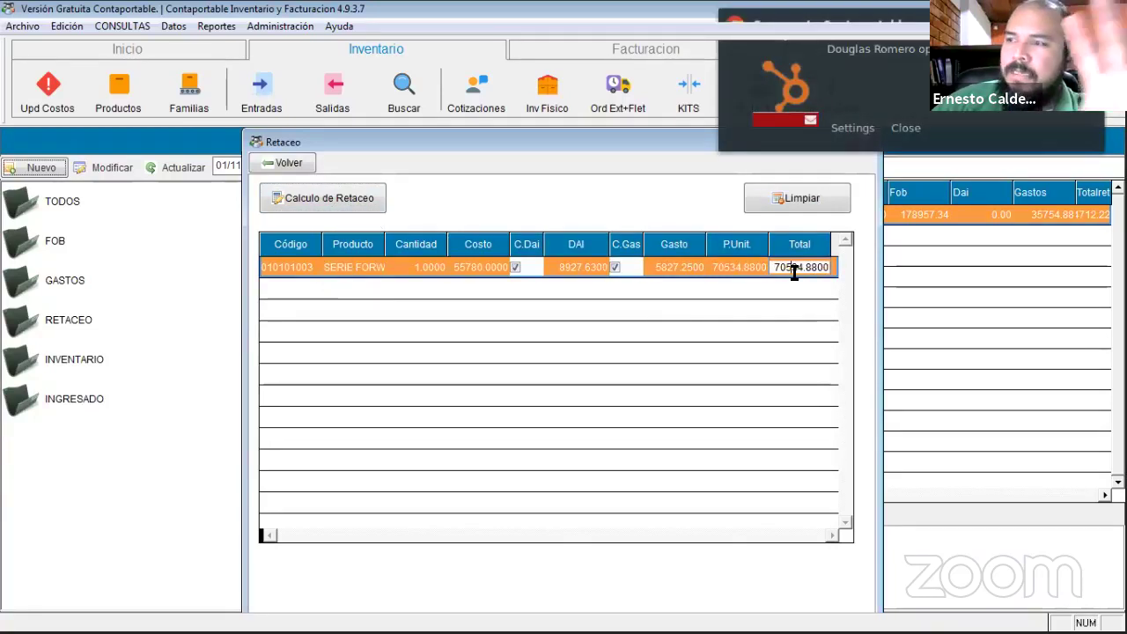
pyautogui.click(289, 164)
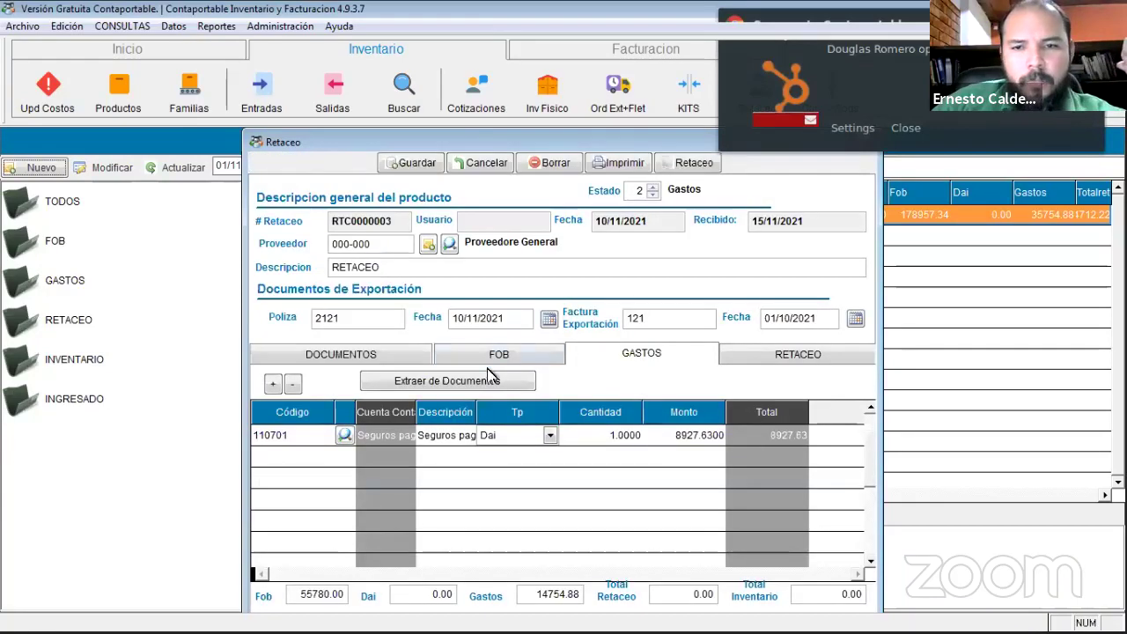
pyautogui.click(740, 361)
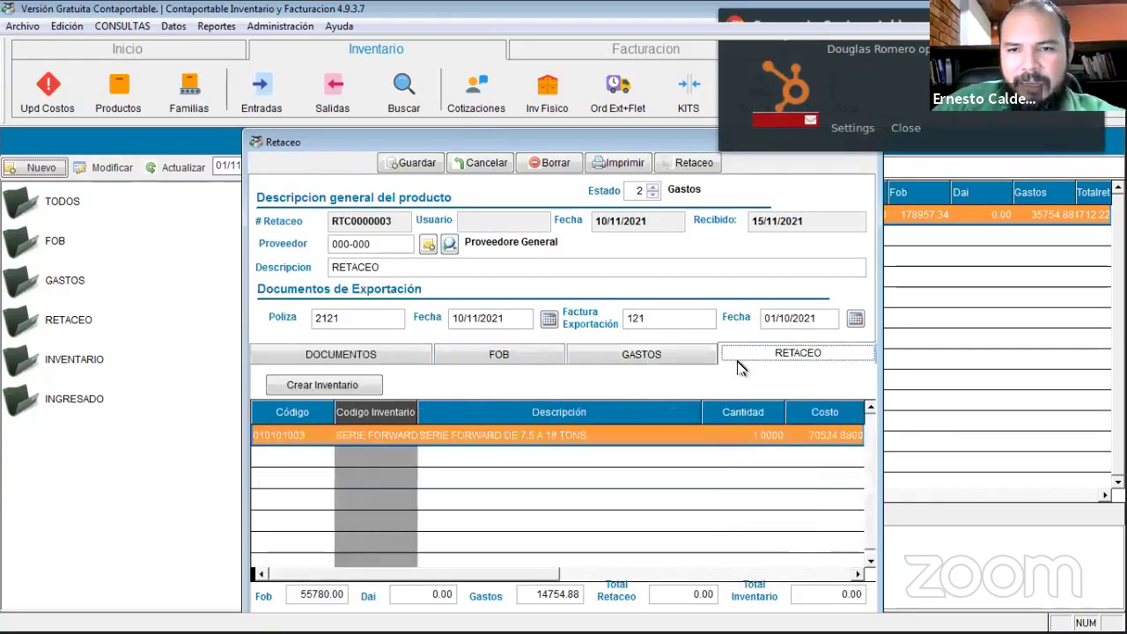
pyautogui.click(783, 438)
pyautogui.click(835, 436)
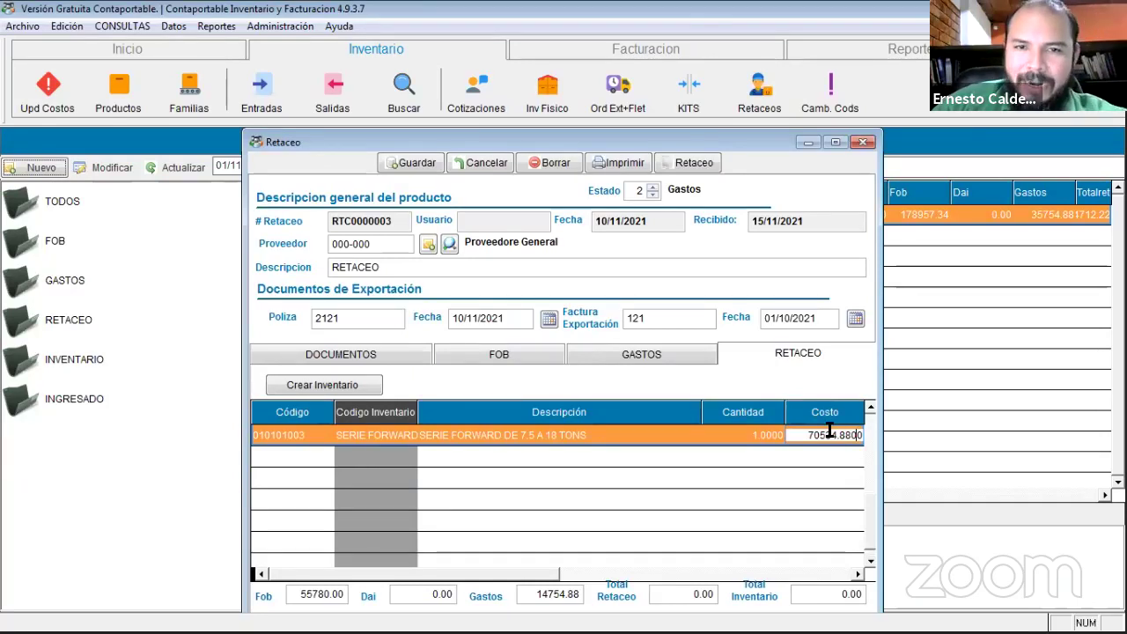
# Save and close the retaceo, and refresh the list of retaceos.
pyautogui.click(398, 167)
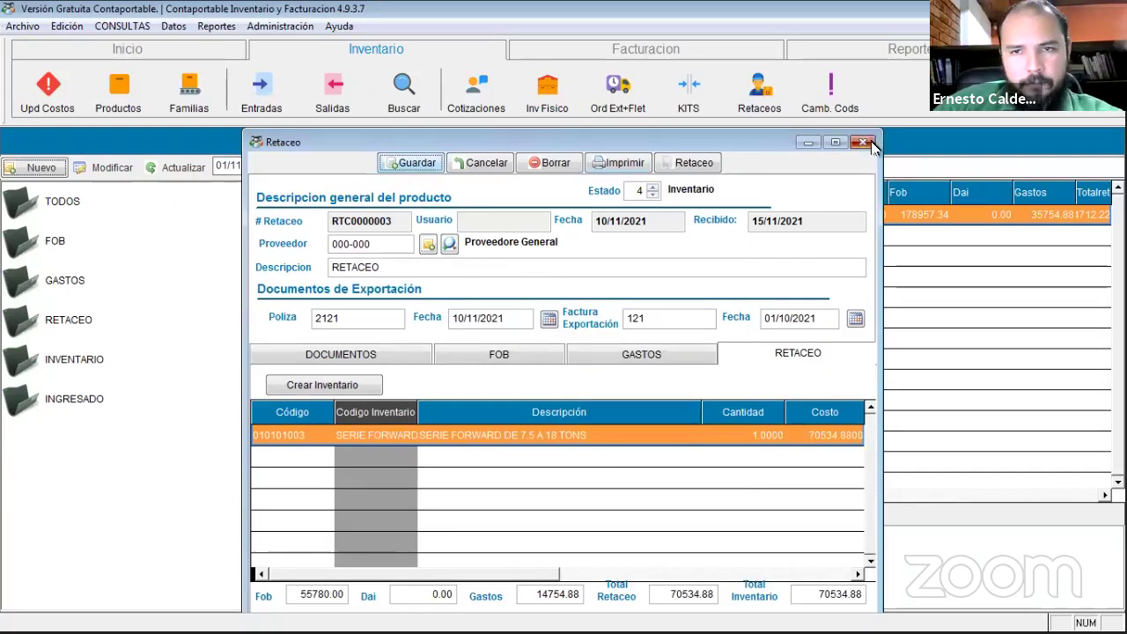
pyautogui.click(864, 143)
pyautogui.click(594, 371)
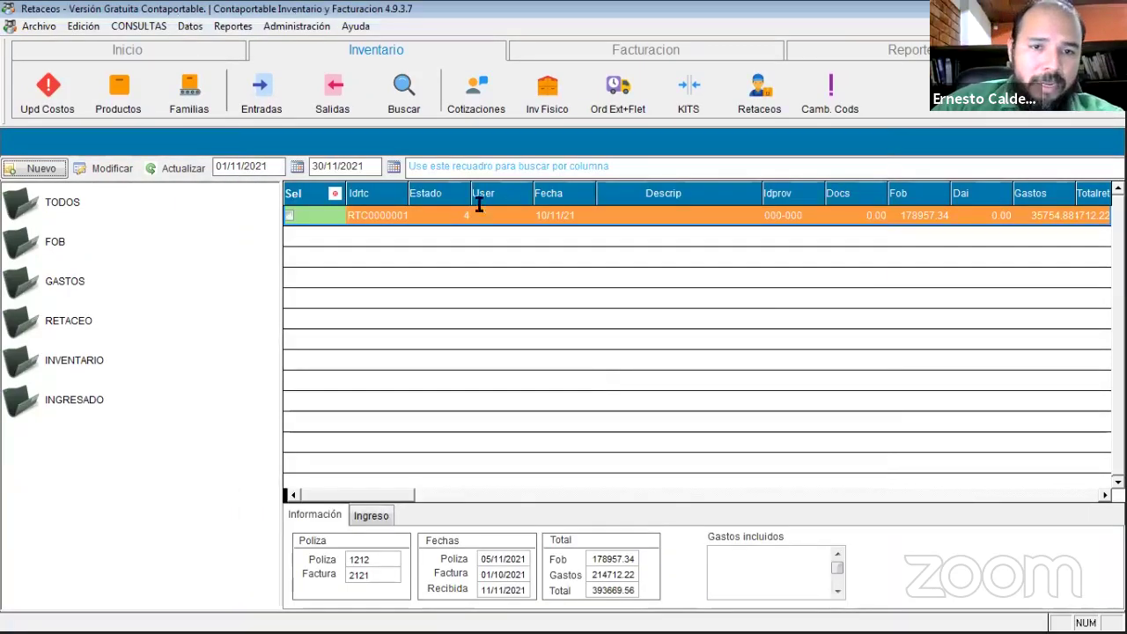
pyautogui.click(160, 171)
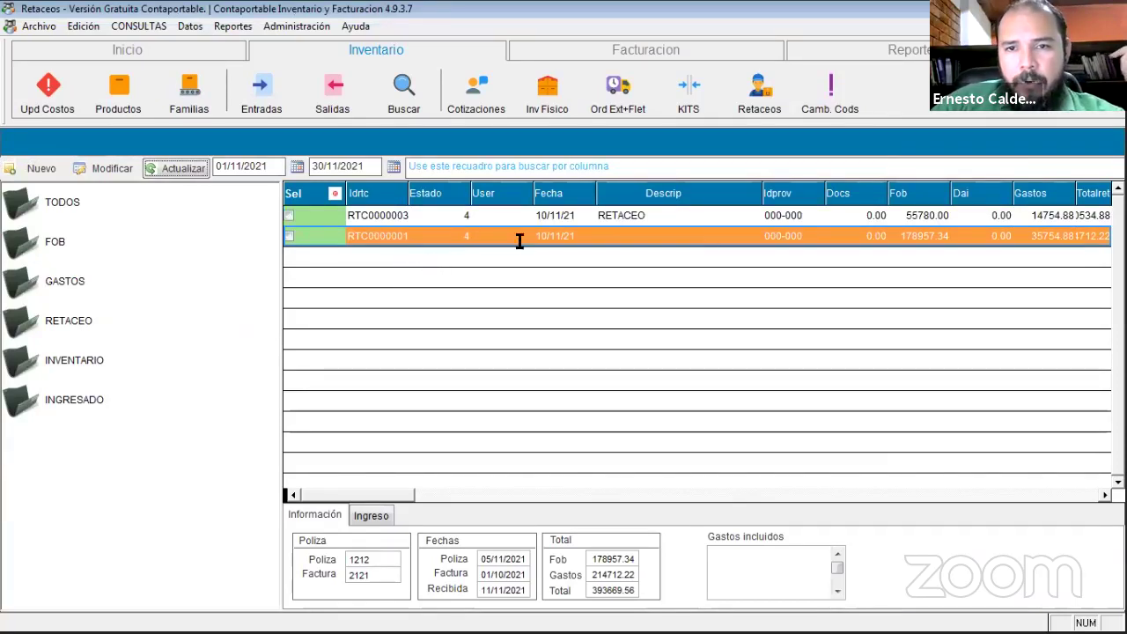
# Open the existing retaceo with FOB 178957.34 and view its FOB product lines.
pyautogui.doubleClick(846, 235)
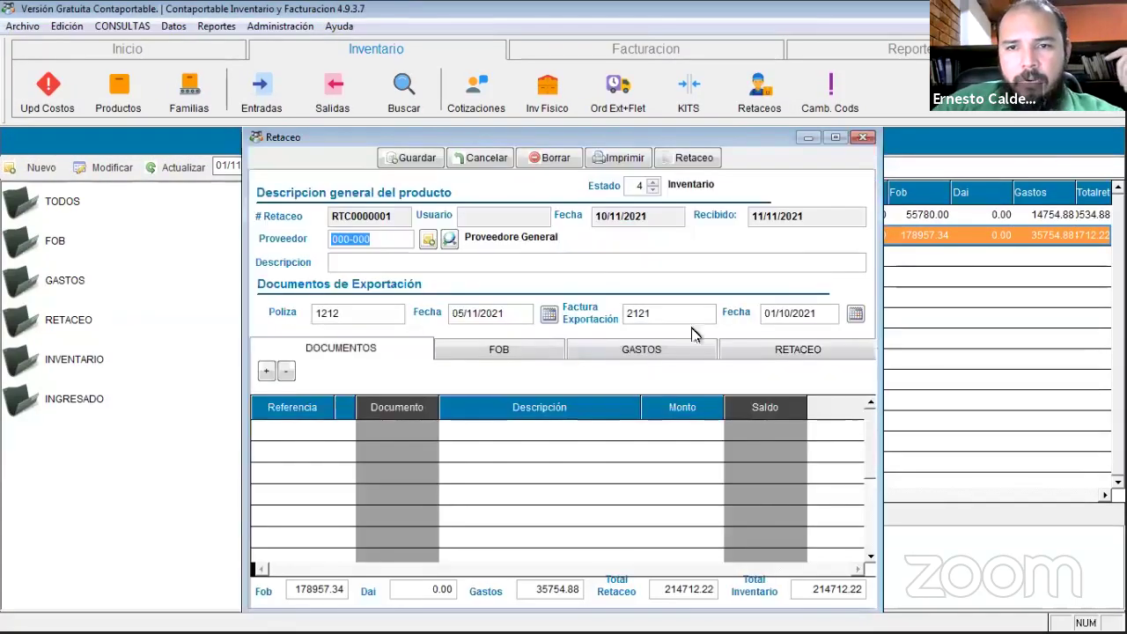
pyautogui.click(499, 350)
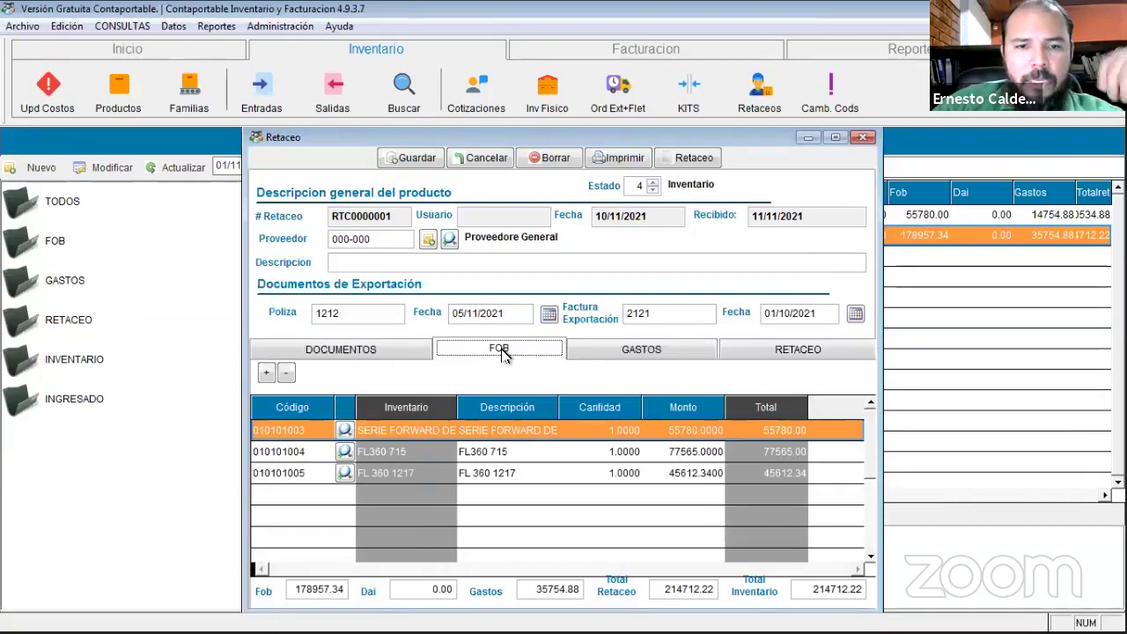
# Review the retaceo's FOB product lines and all the amounts in its GASTOS section.
pyautogui.click(590, 433)
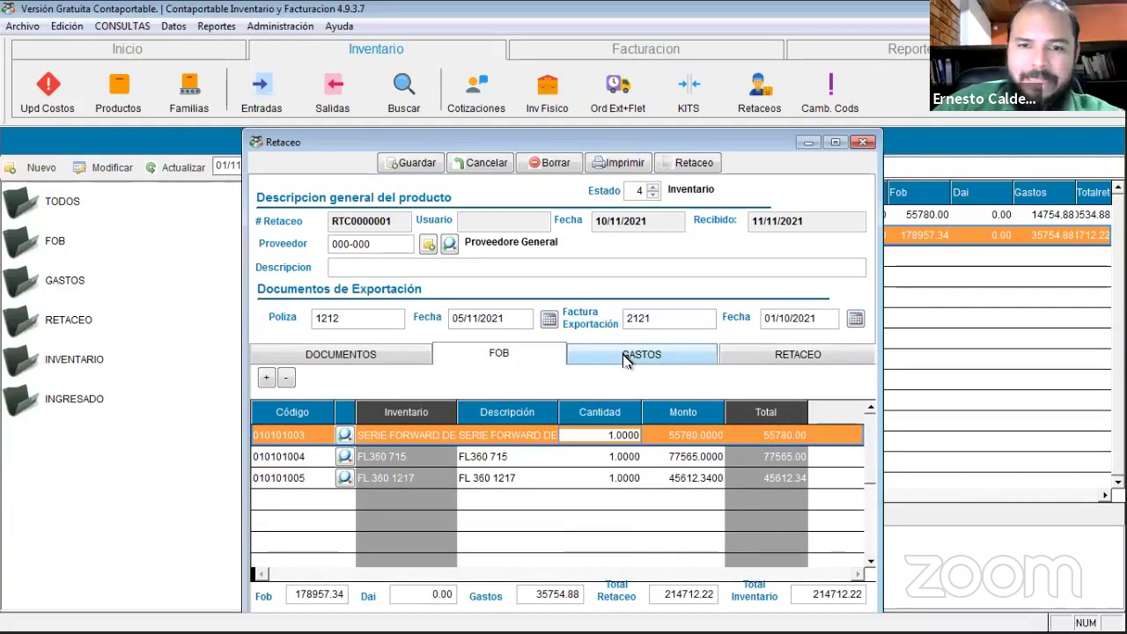
pyautogui.click(626, 356)
pyautogui.click(685, 436)
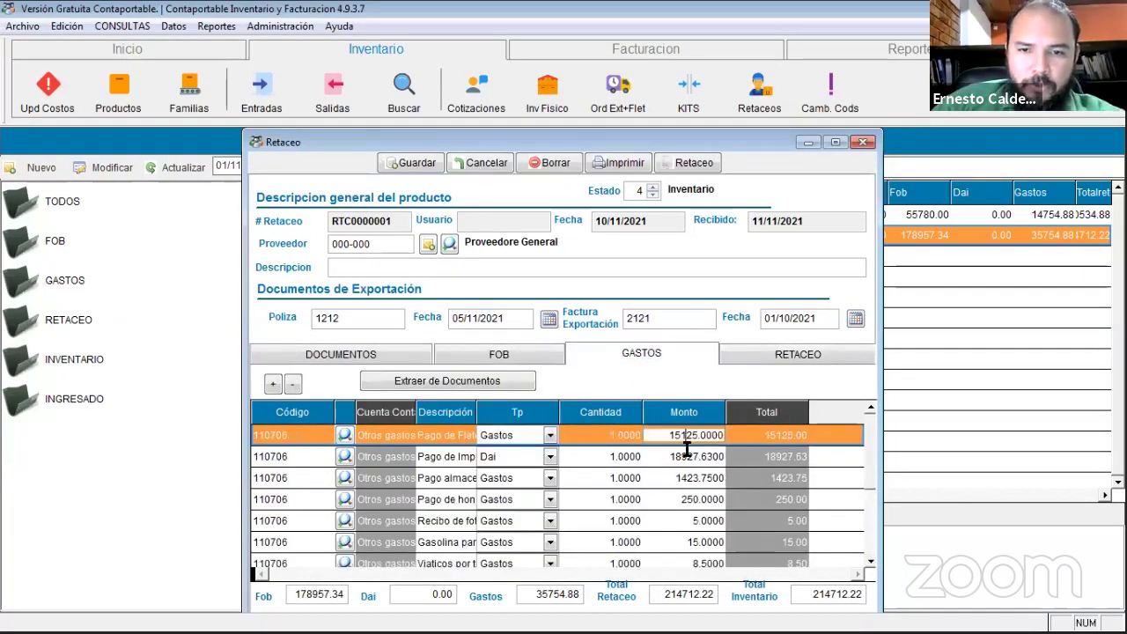
pyautogui.scroll(-1, 687, 480)
pyautogui.click(687, 500)
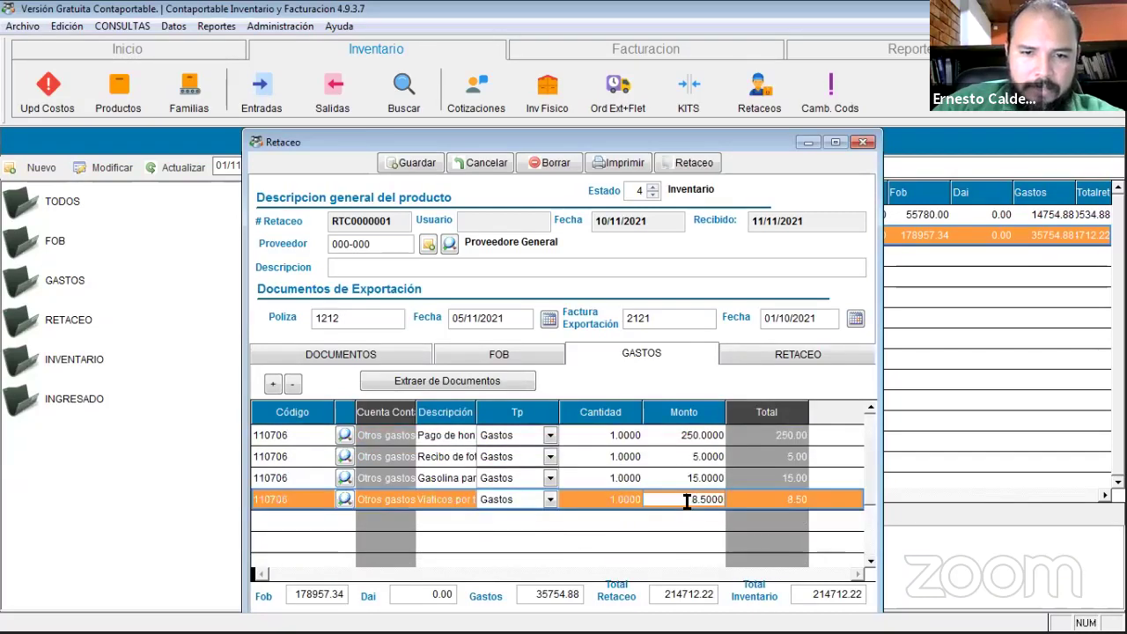
pyautogui.scroll(1, 706, 486)
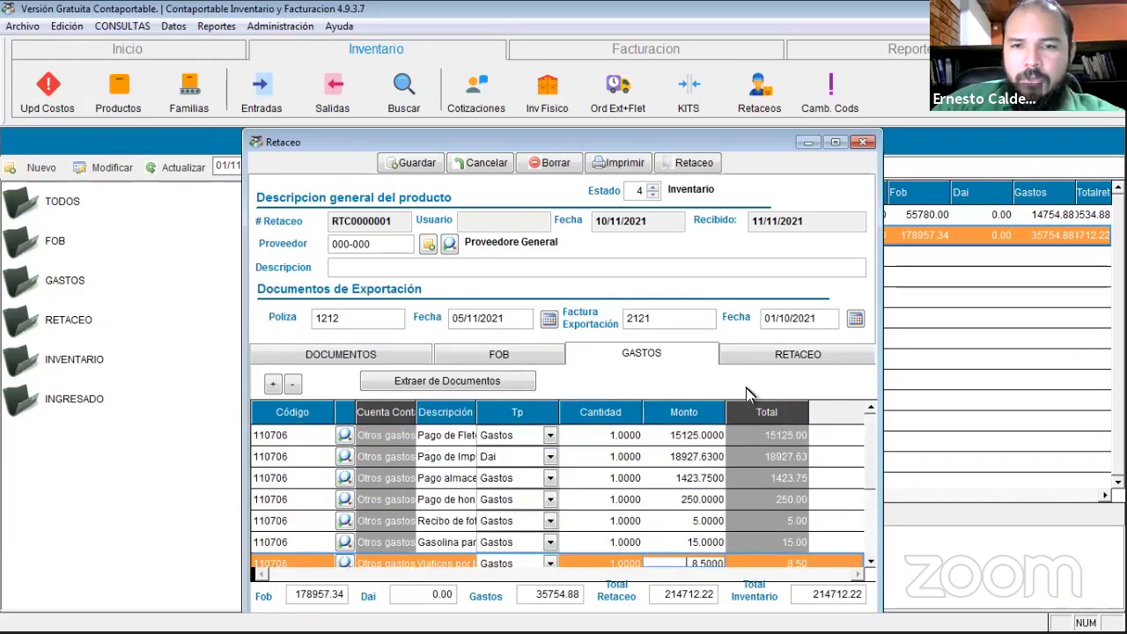
# Disable C.Dai for FL360 715 and C.Gas for FL 360 1217 in the retaceo calculation, and review the product costs.
pyautogui.click(673, 165)
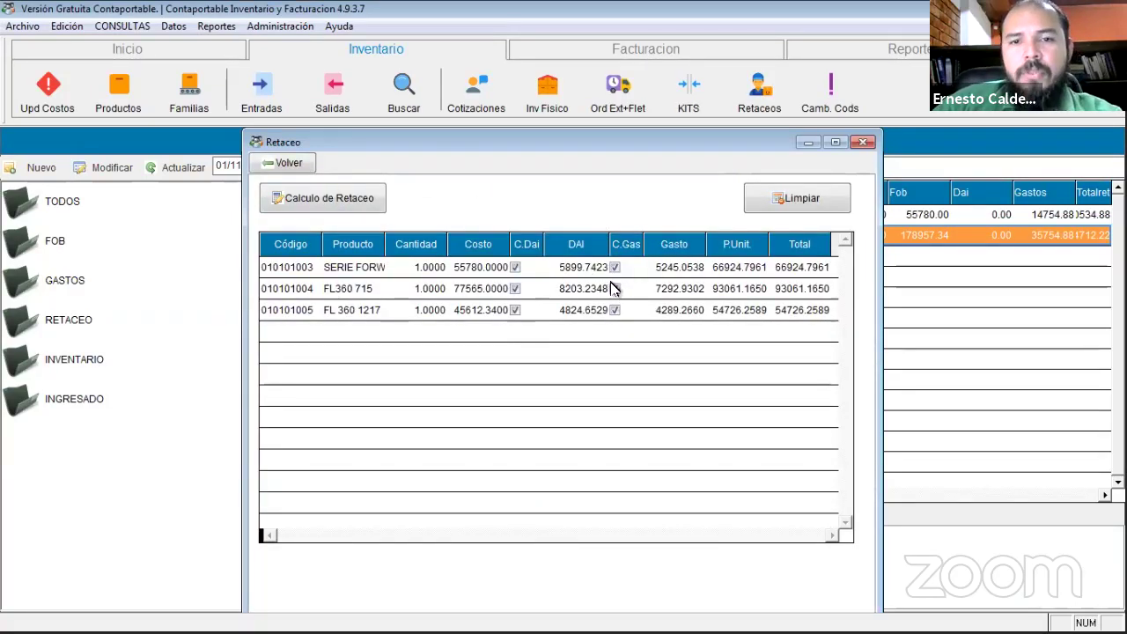
pyautogui.click(374, 273)
pyautogui.click(400, 290)
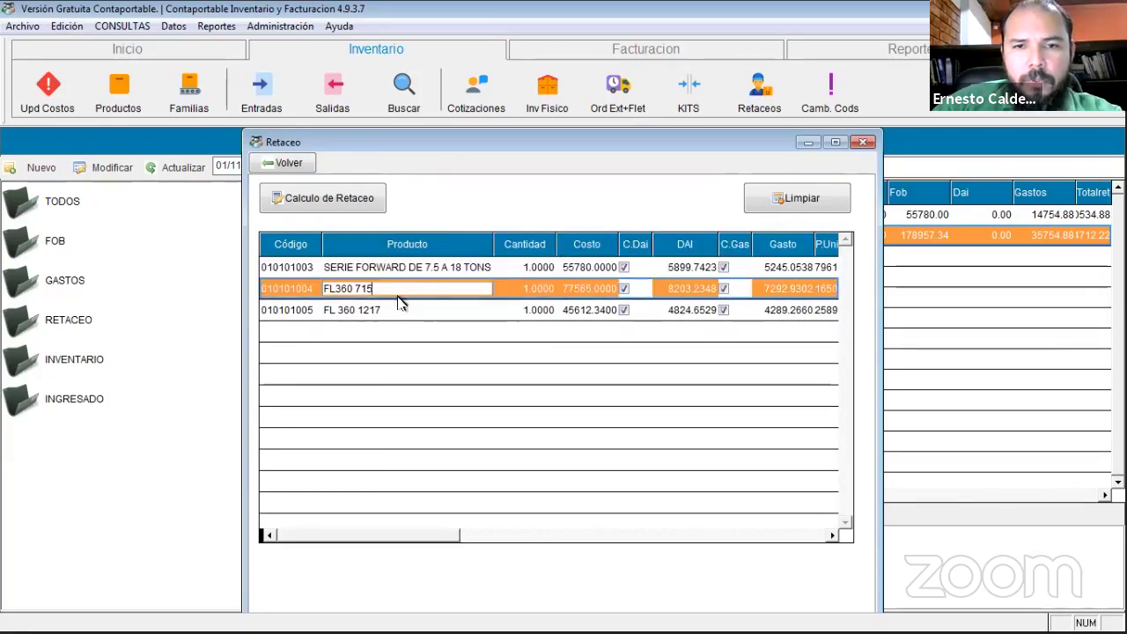
pyautogui.click(627, 290)
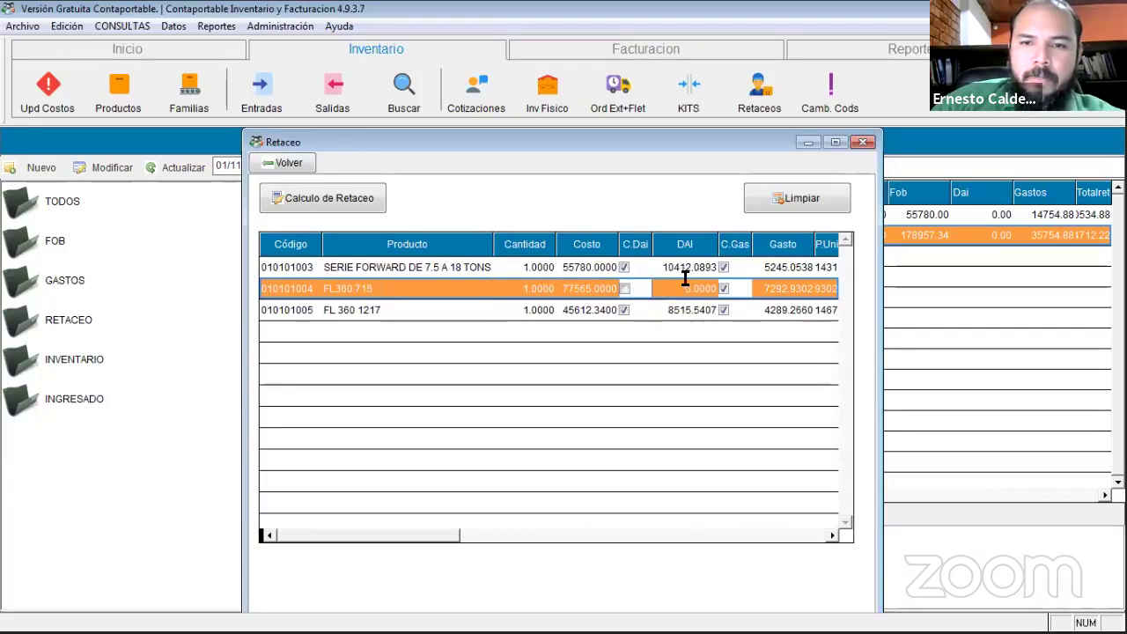
pyautogui.click(724, 310)
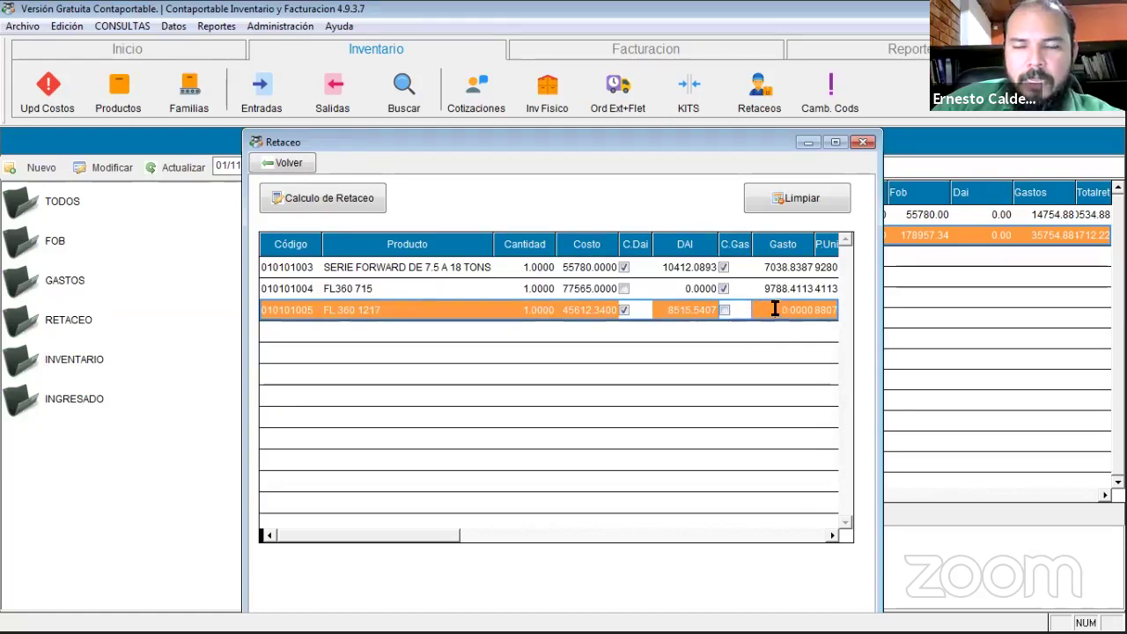
pyautogui.click(787, 288)
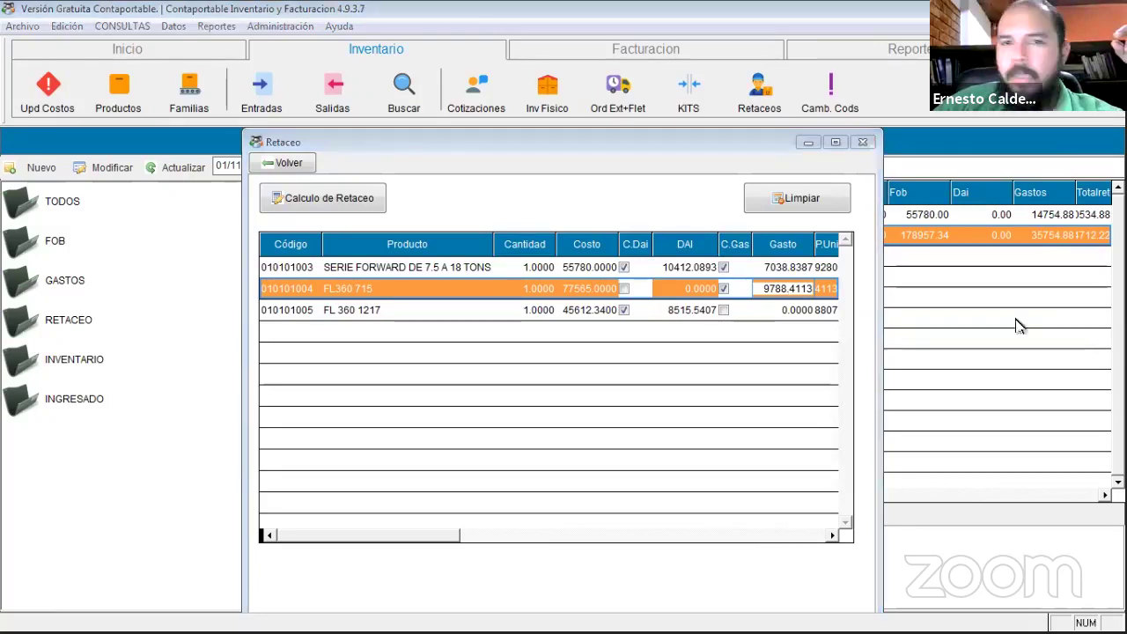
pyautogui.click(282, 164)
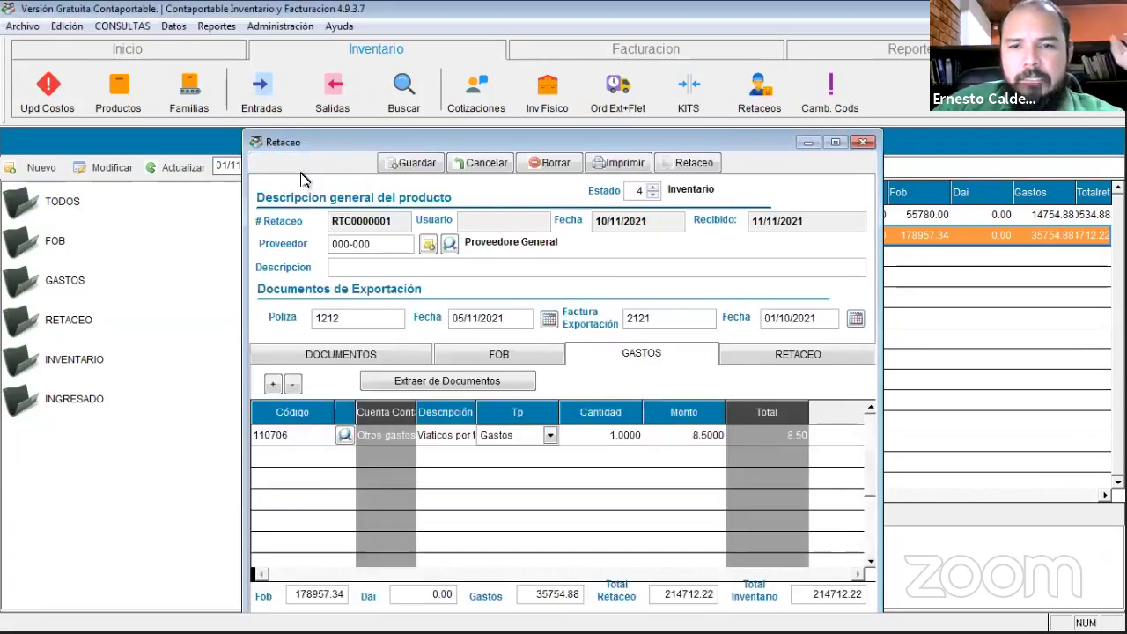
pyautogui.click(786, 357)
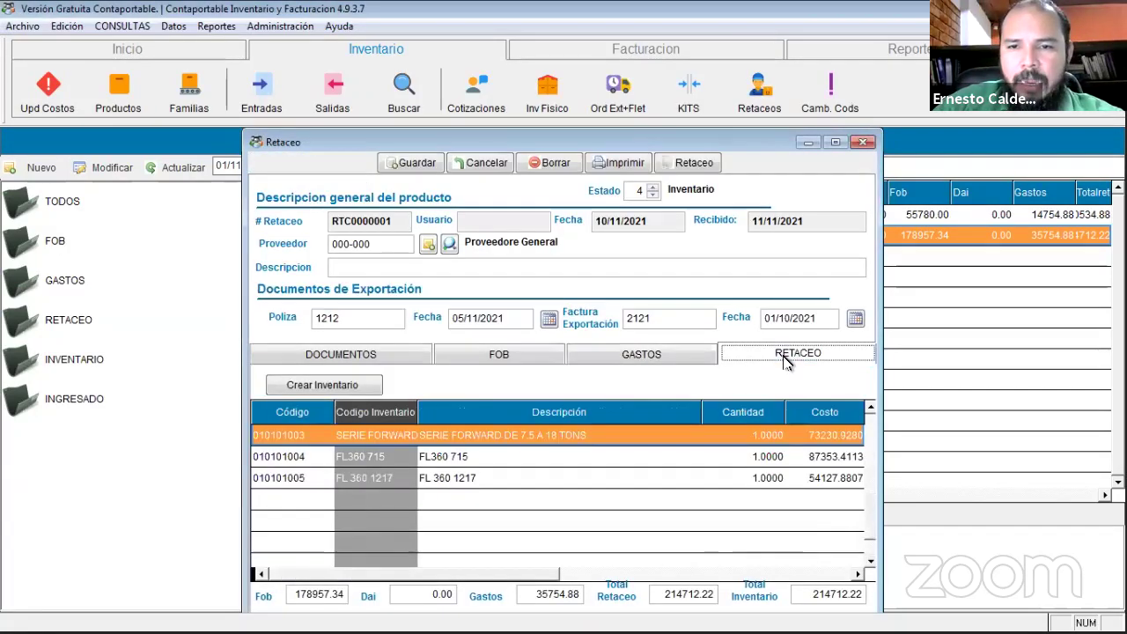
# Re-enable C.Dai for FL360 715 and C.Gas for FL 360 1217 in the calculation, and check the product costs again.
pyautogui.click(678, 165)
pyautogui.click(623, 267)
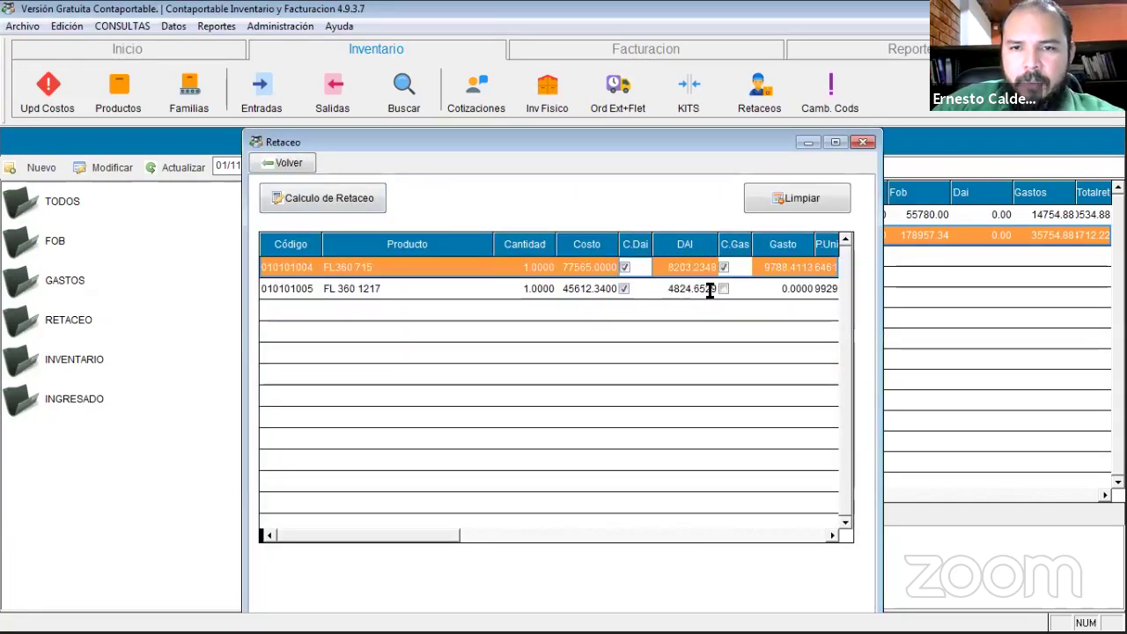
pyautogui.click(723, 288)
pyautogui.scroll(1, 504, 277)
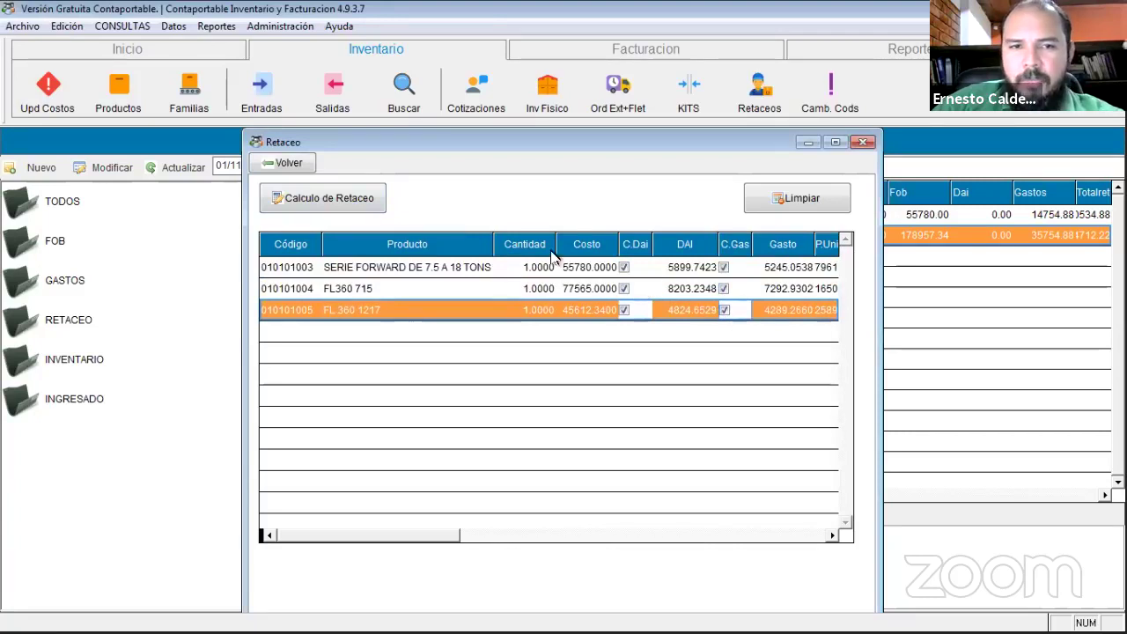
pyautogui.click(288, 163)
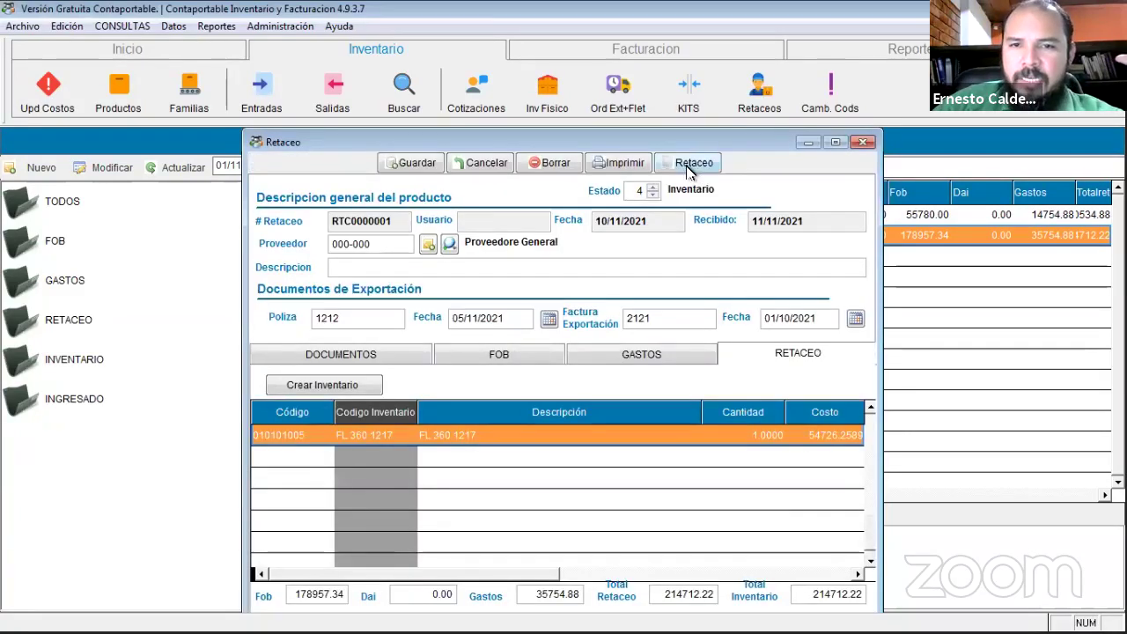
pyautogui.click(725, 431)
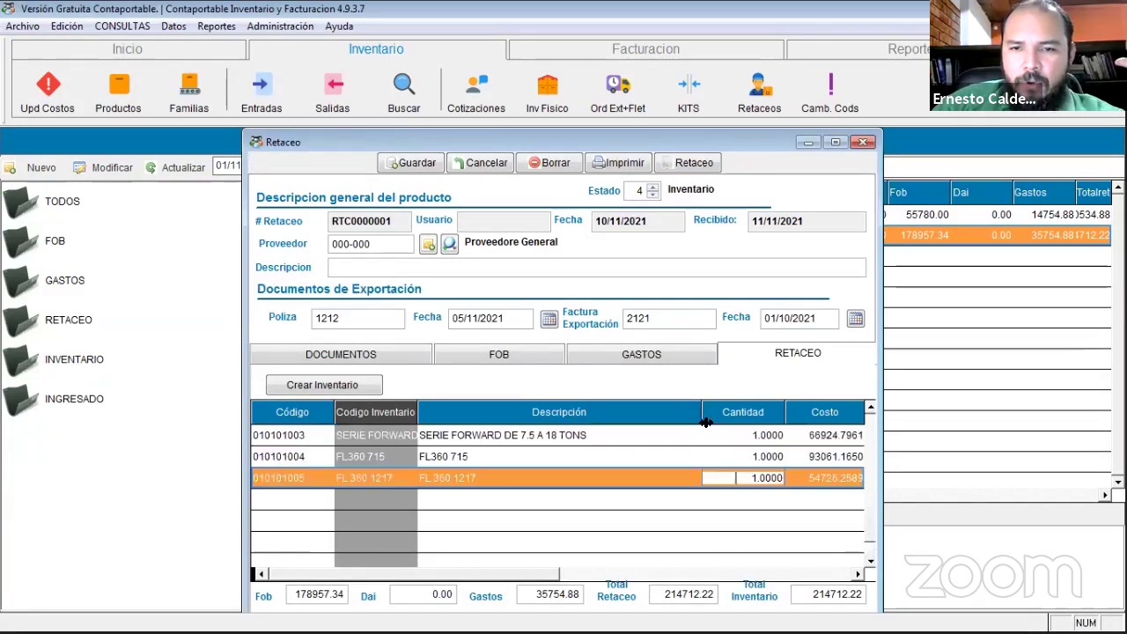
# Preview the retaceo's printable report enlarged, and close the retaceo saving all its changes.
pyautogui.click(619, 162)
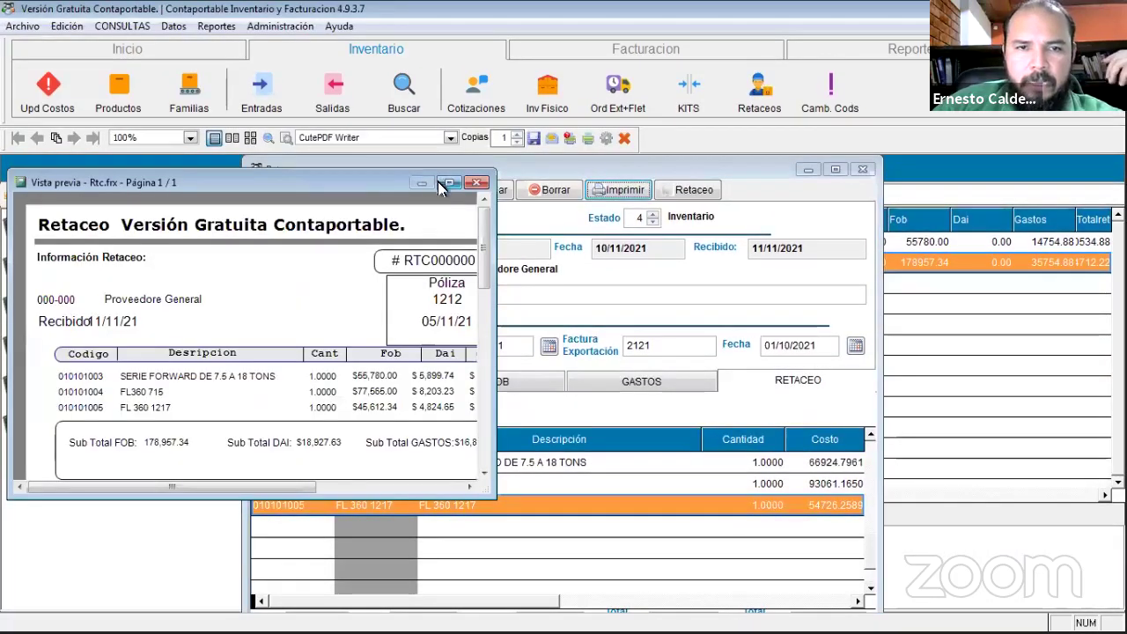
pyautogui.doubleClick(441, 183)
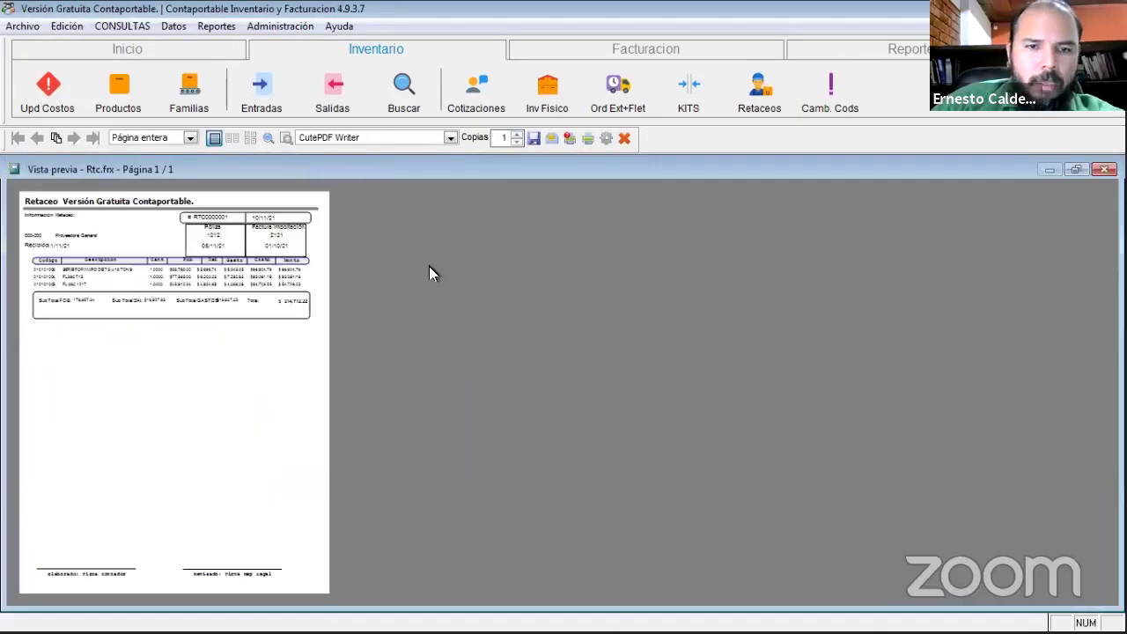
pyautogui.click(291, 255)
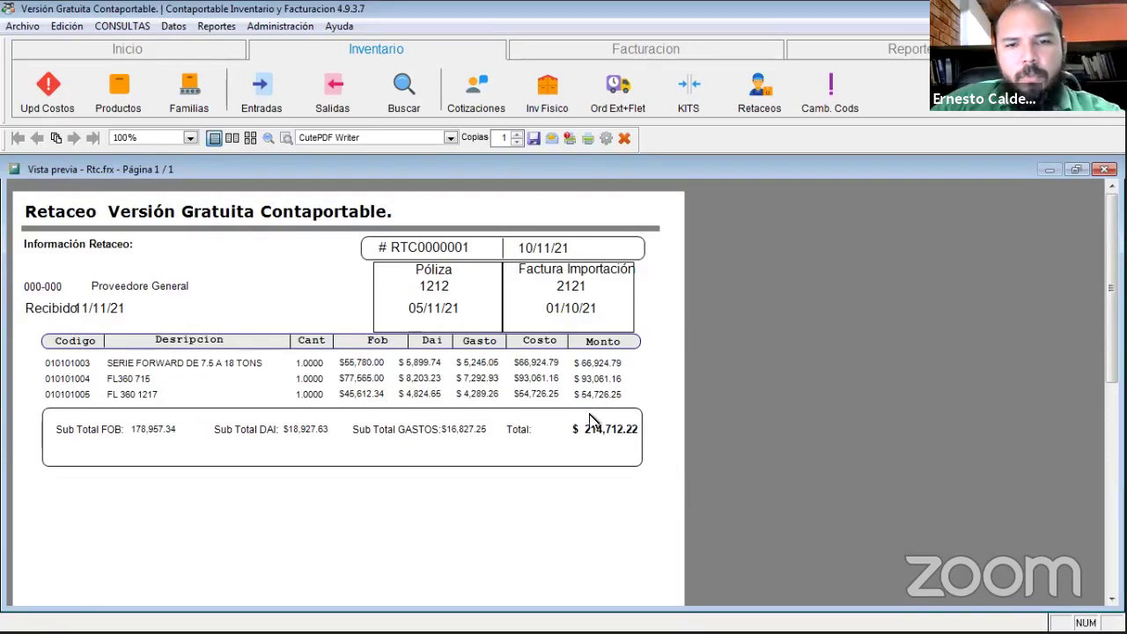
pyautogui.press('Escape')
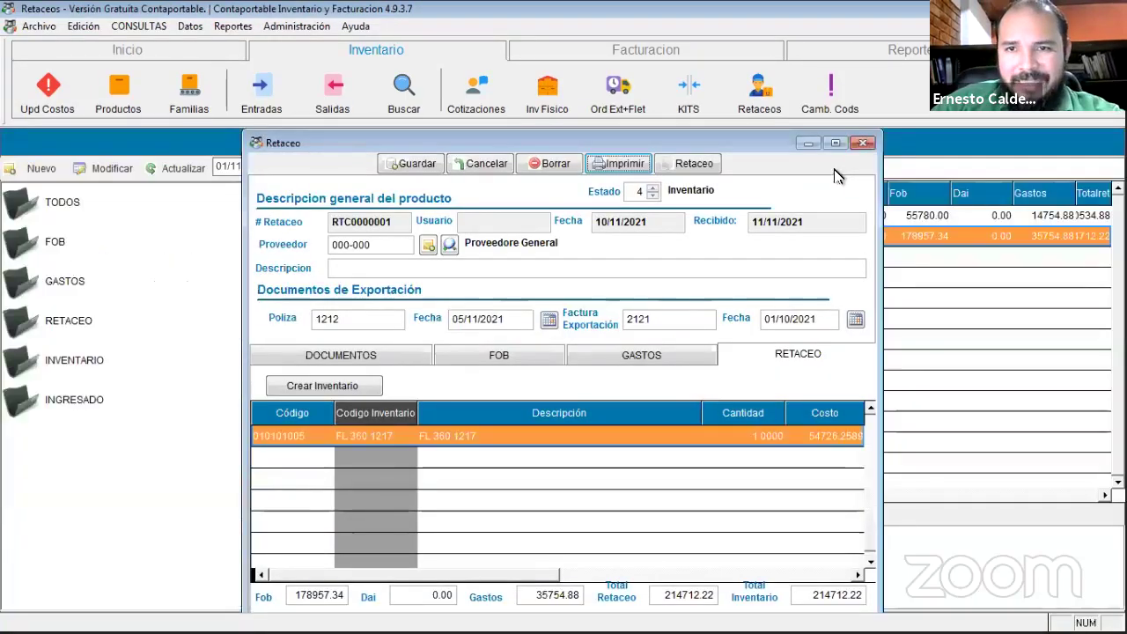
pyautogui.click(863, 143)
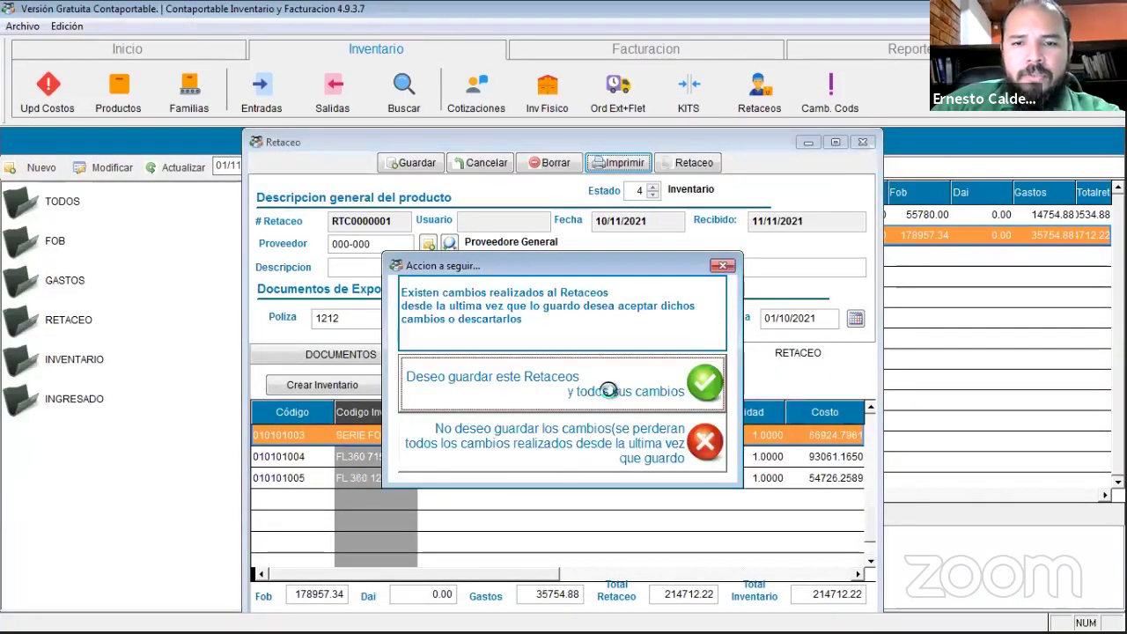
pyautogui.click(608, 395)
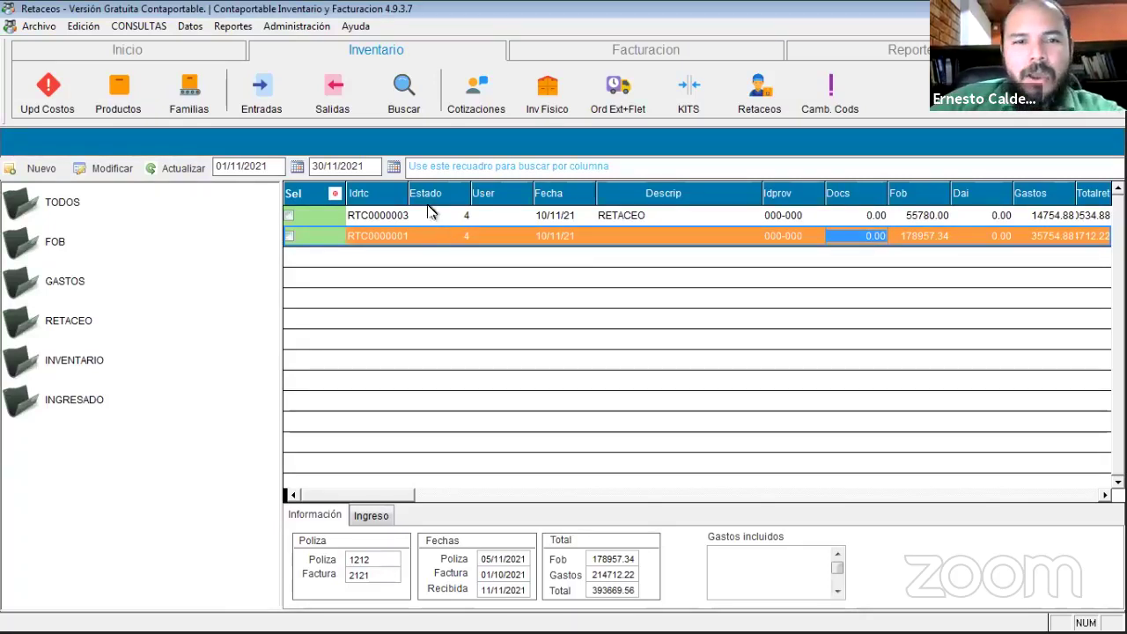
pyautogui.click(291, 236)
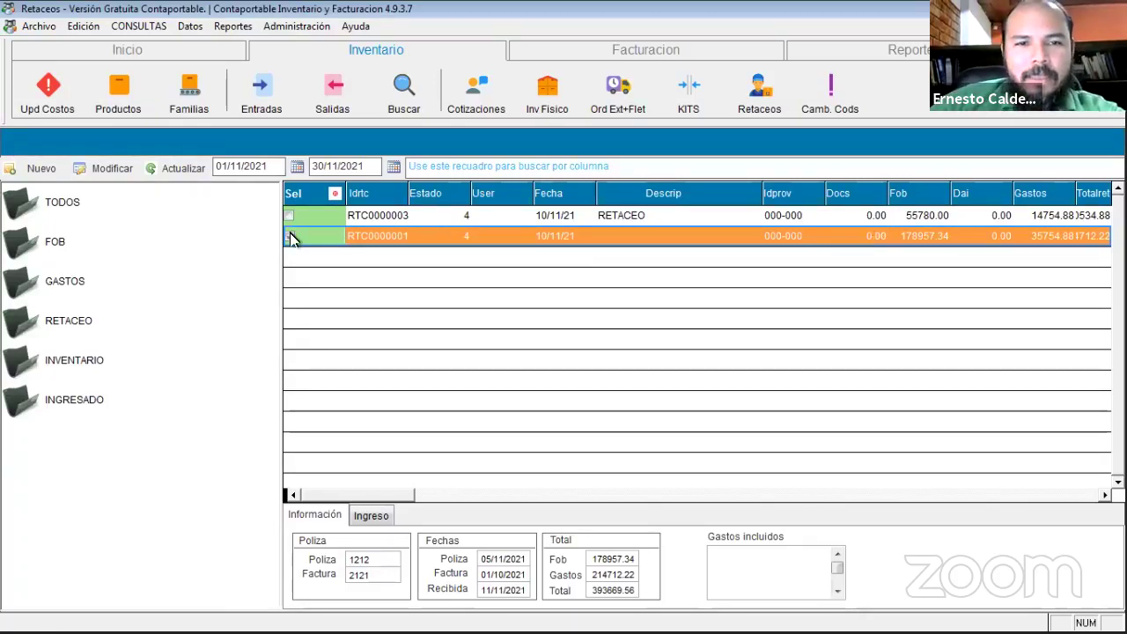
pyautogui.rightClick(379, 241)
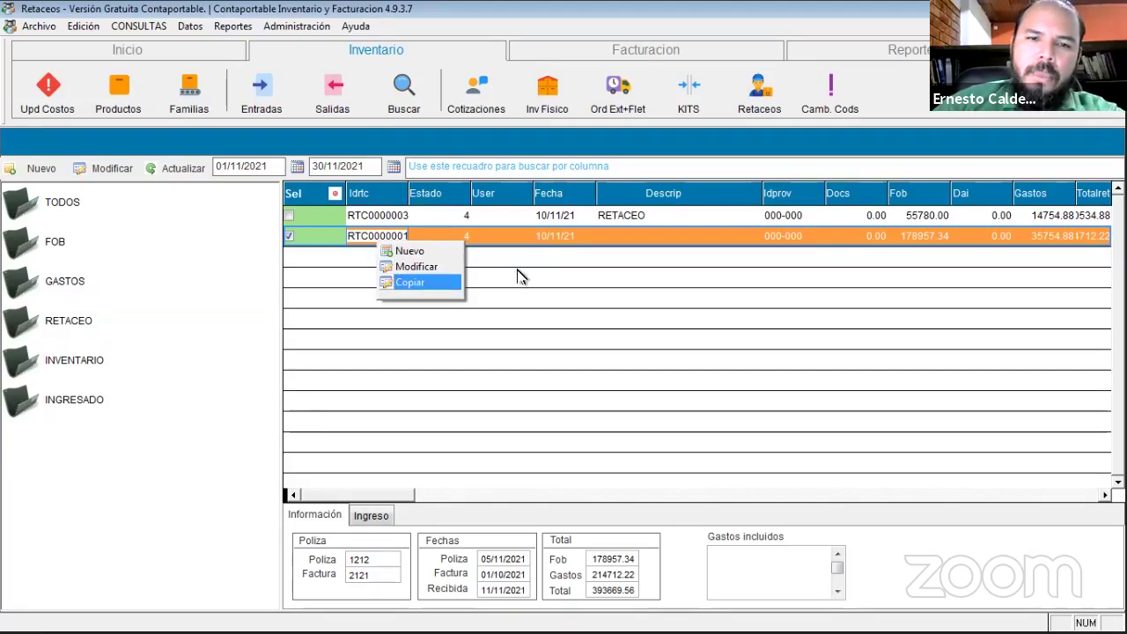
pyautogui.click(534, 242)
# List the retaceos in INVENTARIO status, open the one with FOB 178957.34 to check its received date, and save and close it.
pyautogui.click(99, 360)
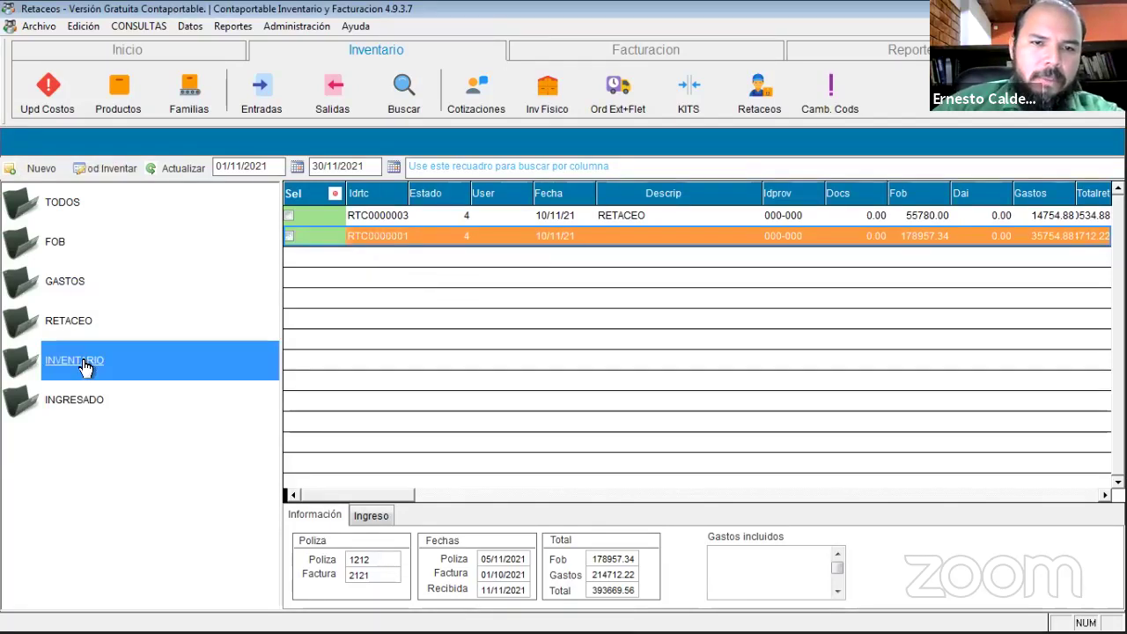
pyautogui.doubleClick(403, 235)
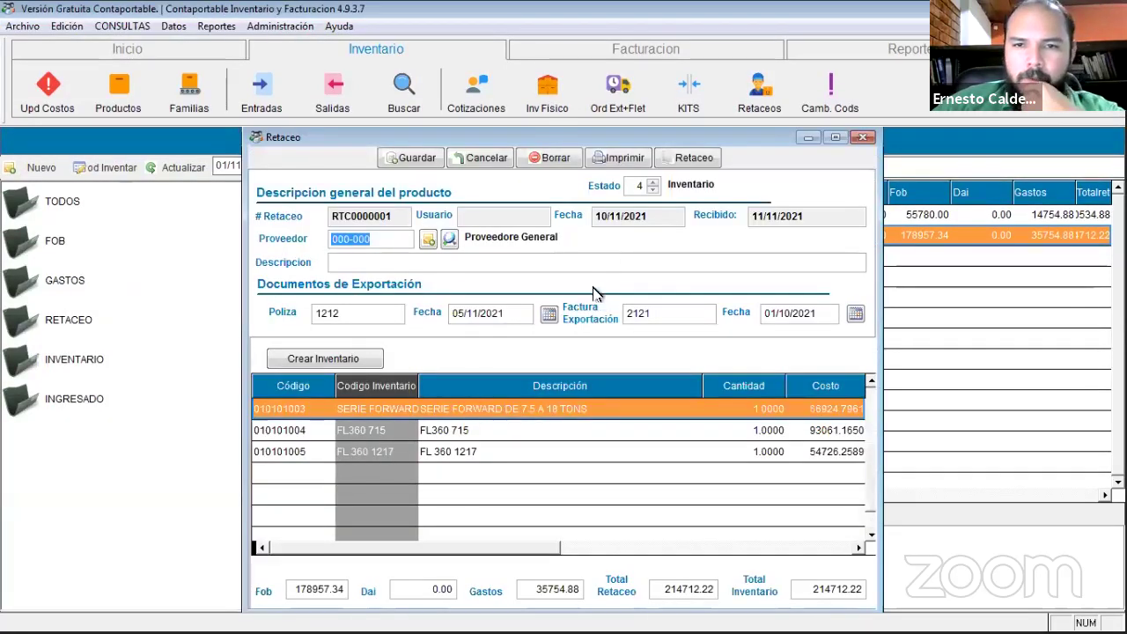
pyautogui.click(781, 218)
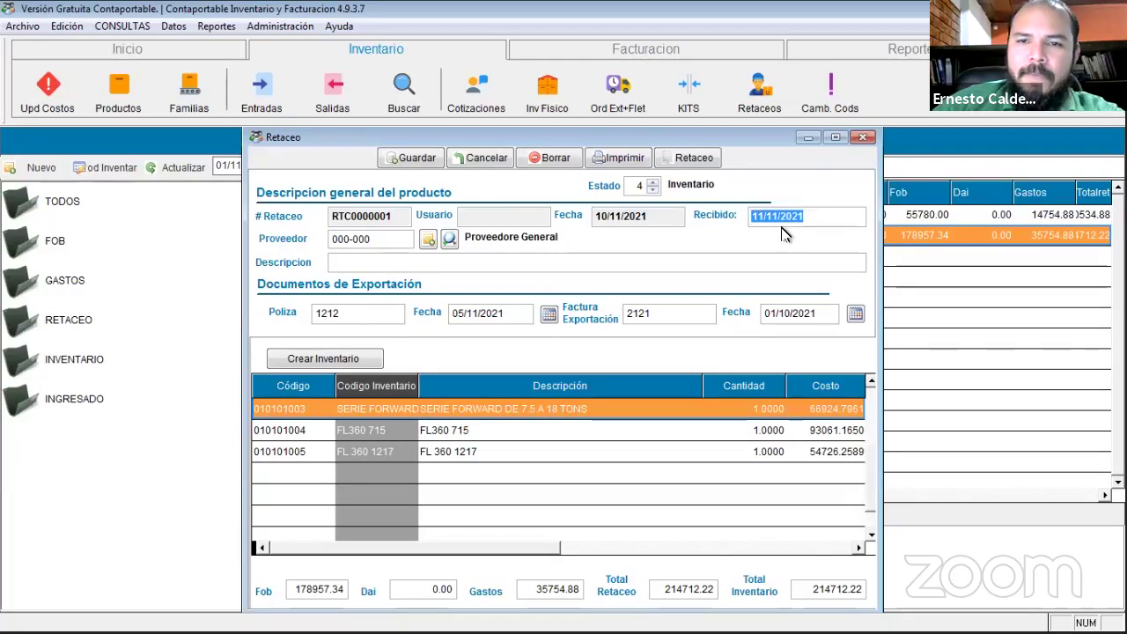
pyautogui.click(415, 160)
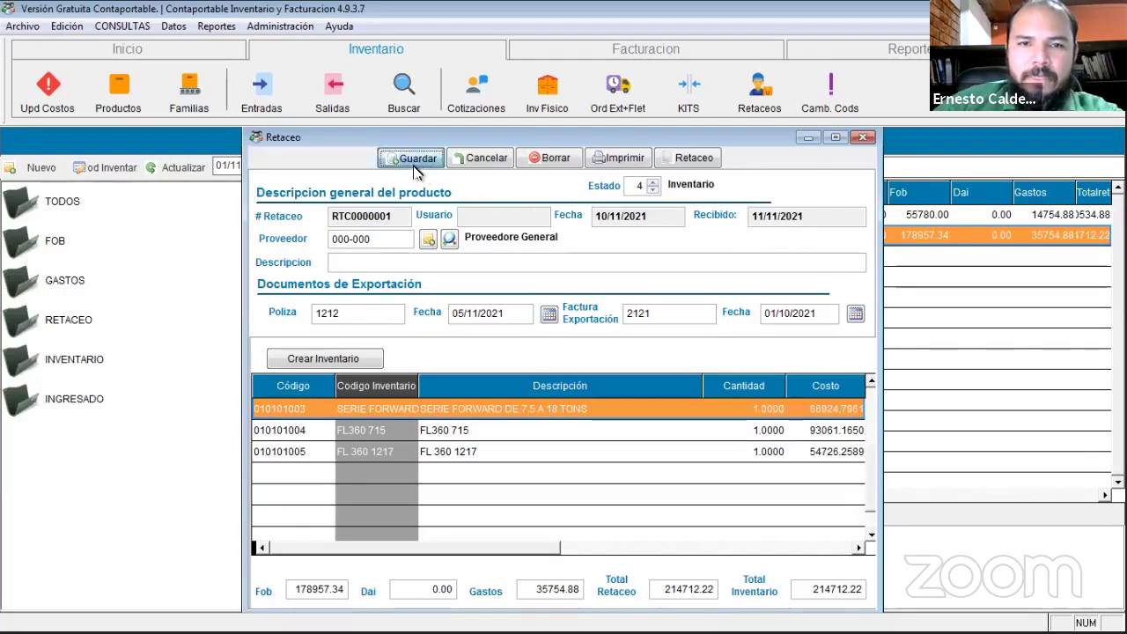
pyautogui.click(863, 141)
pyautogui.click(614, 375)
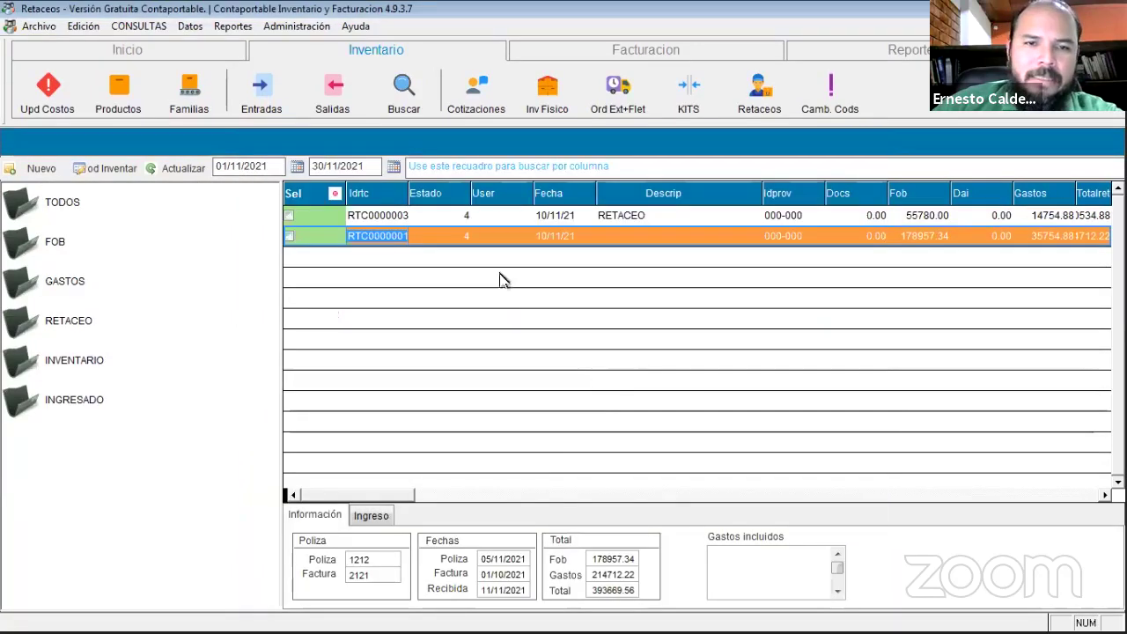
# Mark only the retaceo with FOB 178957.34 and send it to inventory.
pyautogui.click(294, 217)
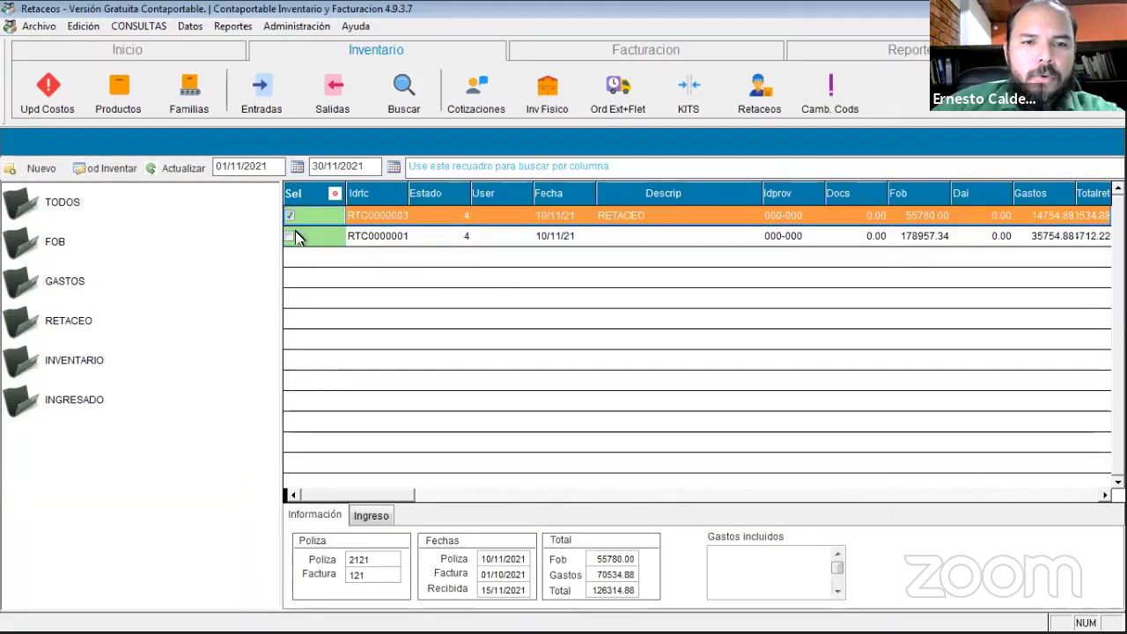
pyautogui.click(292, 238)
pyautogui.rightClick(366, 237)
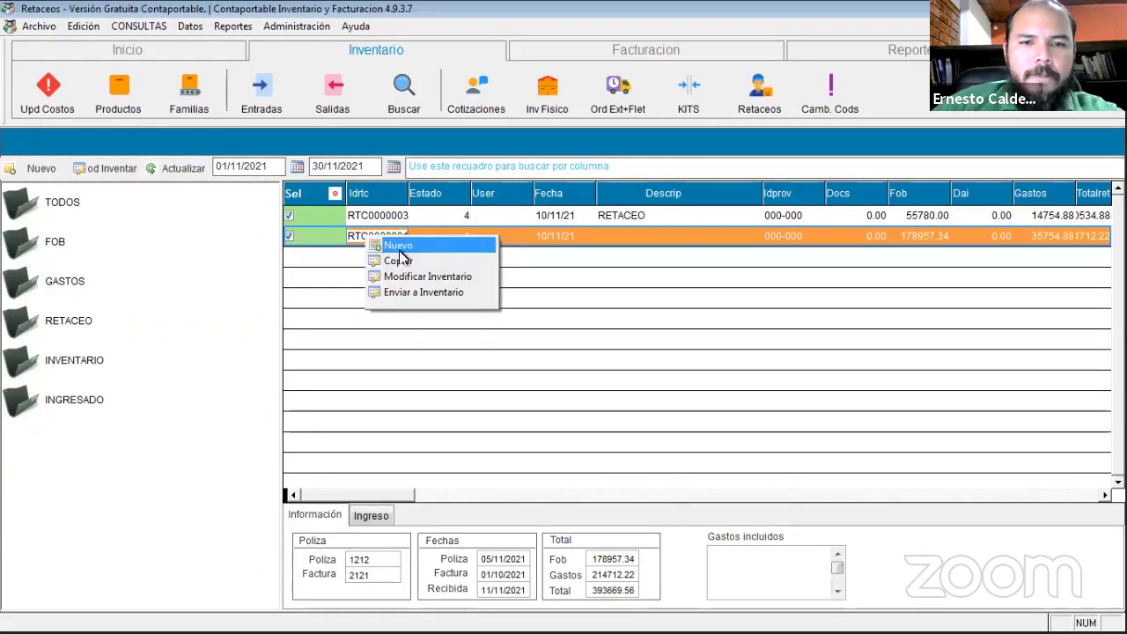
pyautogui.click(292, 215)
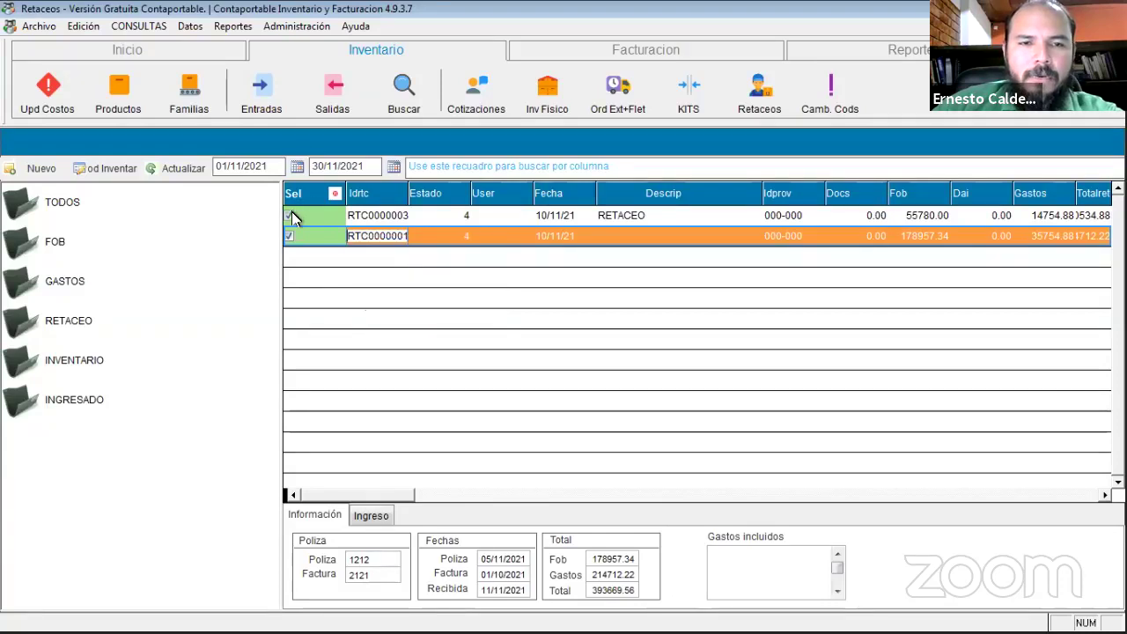
pyautogui.click(292, 215)
pyautogui.rightClick(381, 236)
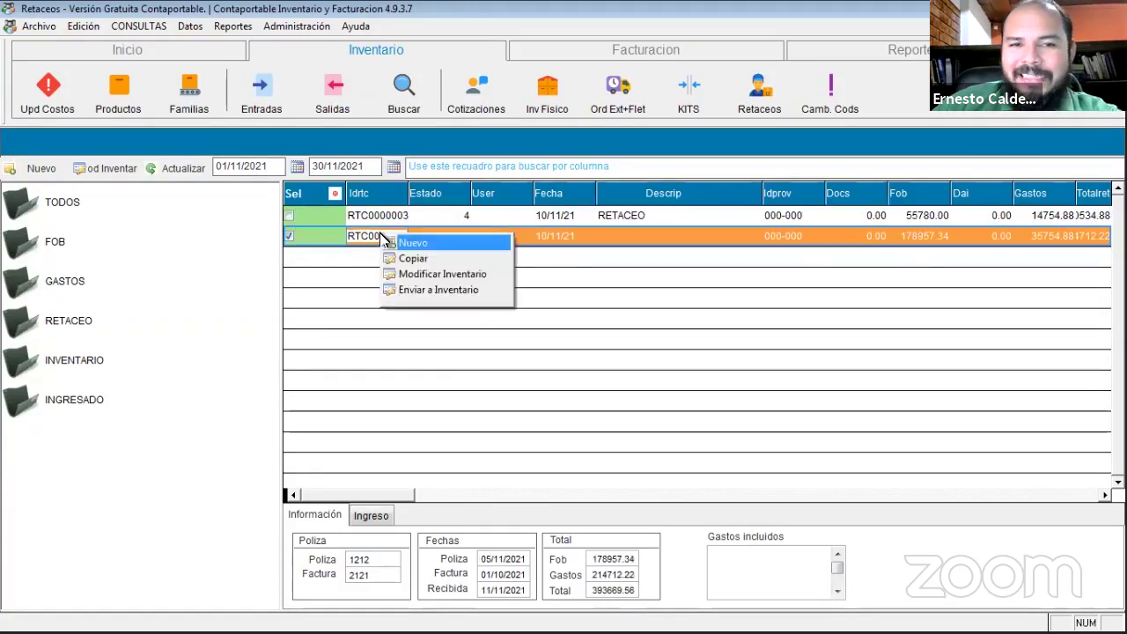
pyautogui.click(454, 290)
# Check the retaceos in INVENTARIO and INGRESADO status, and select the one with FOB 178957.34.
pyautogui.click(94, 368)
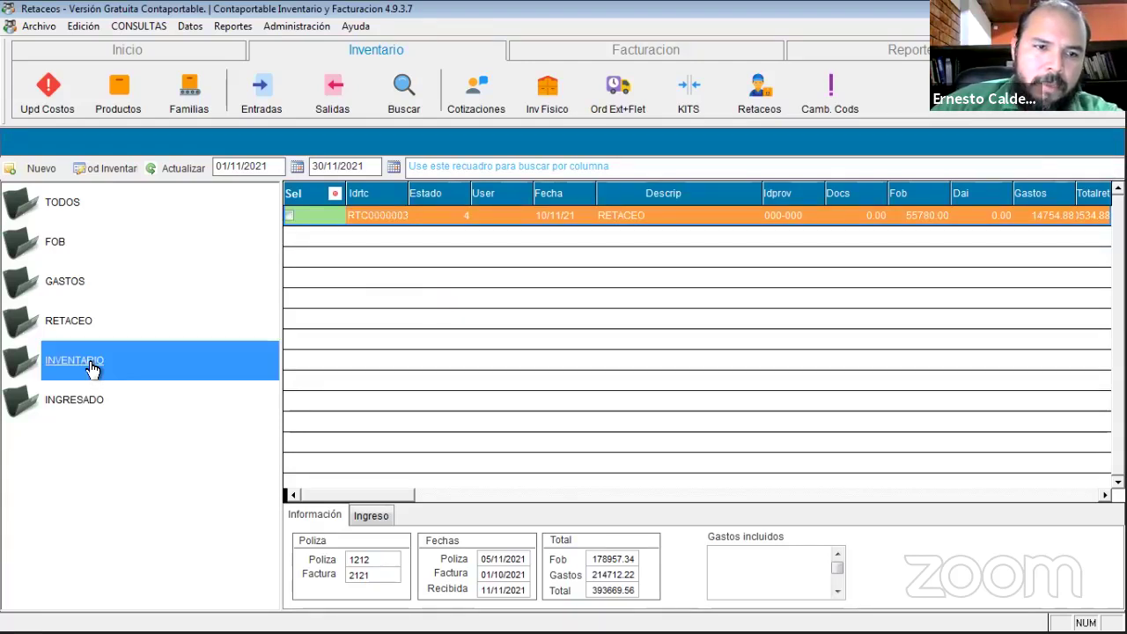
pyautogui.click(86, 404)
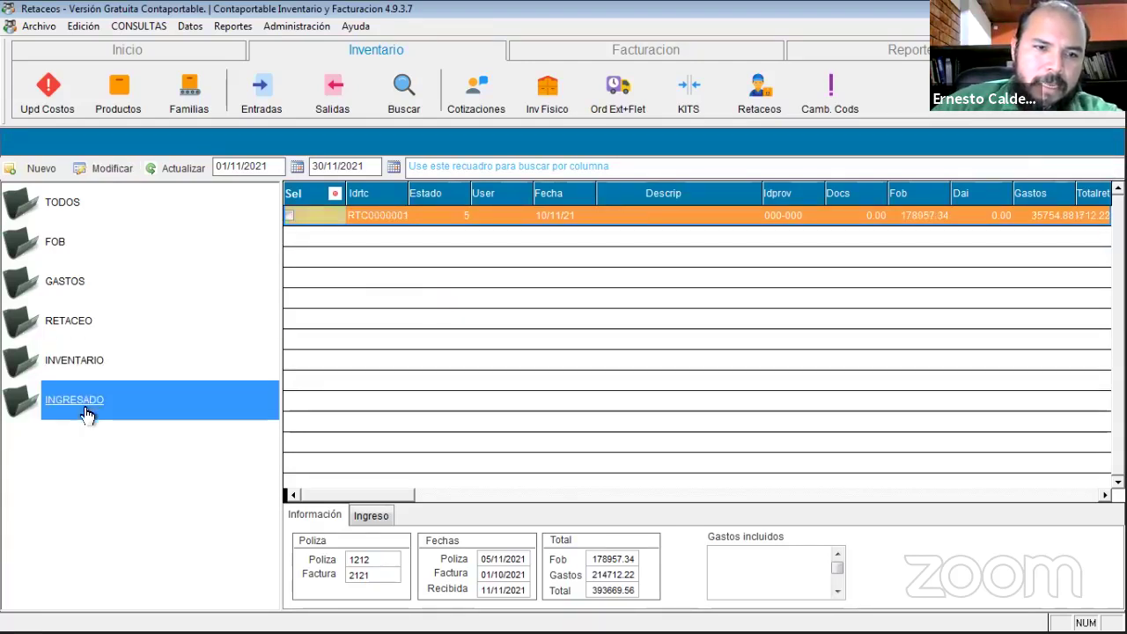
pyautogui.click(386, 216)
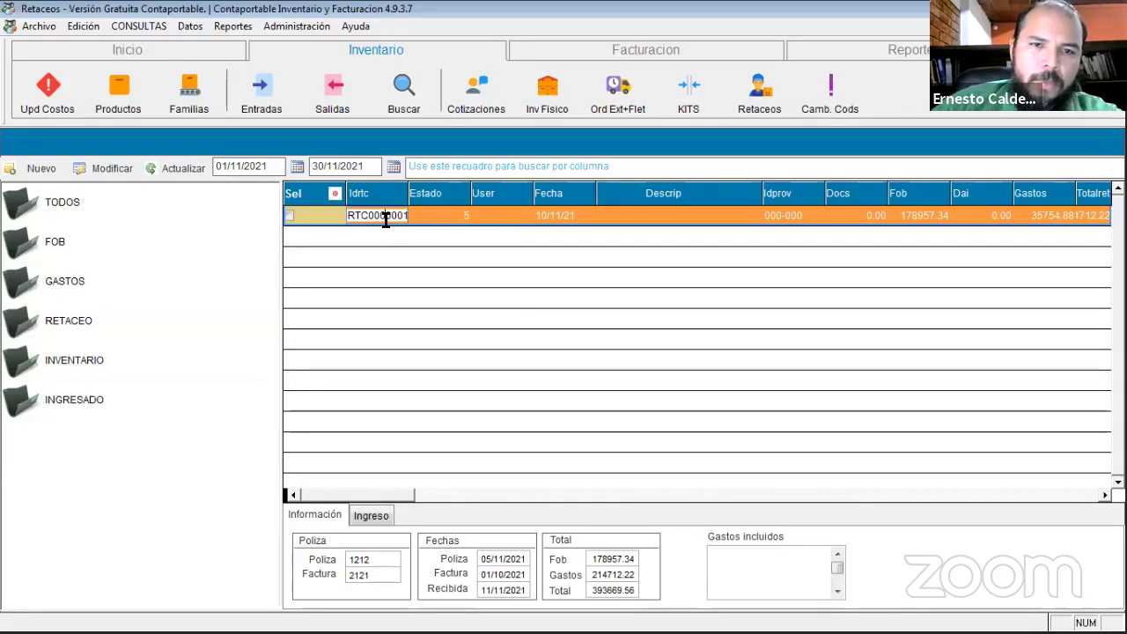
# Open the selected retaceo's entry document and examine the cost and total of each product line.
pyautogui.click(373, 515)
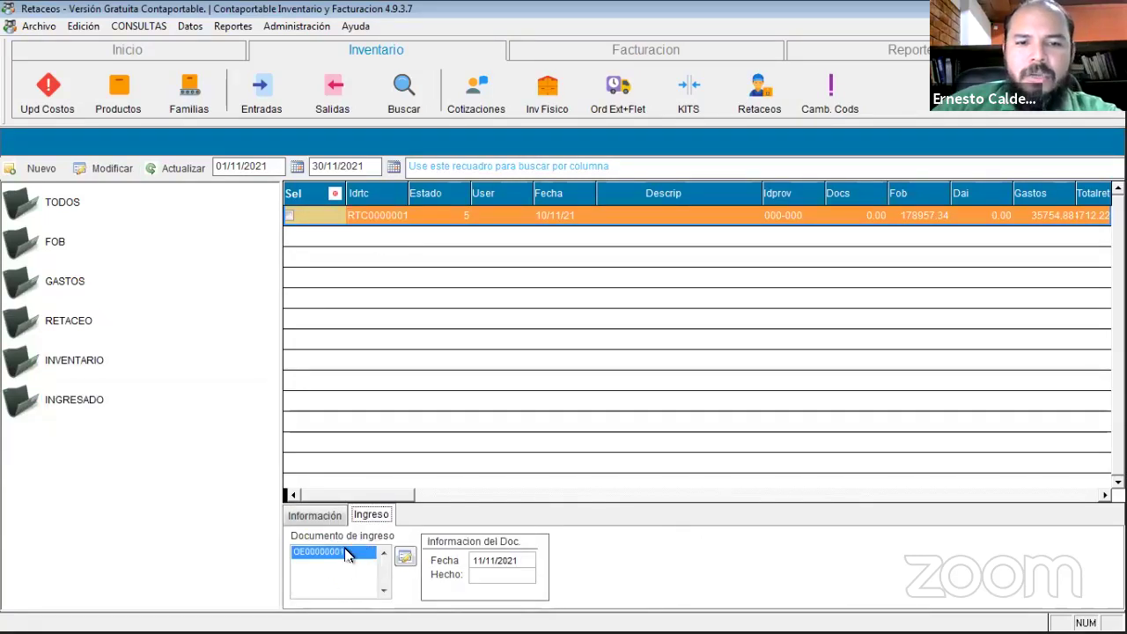
pyautogui.click(405, 559)
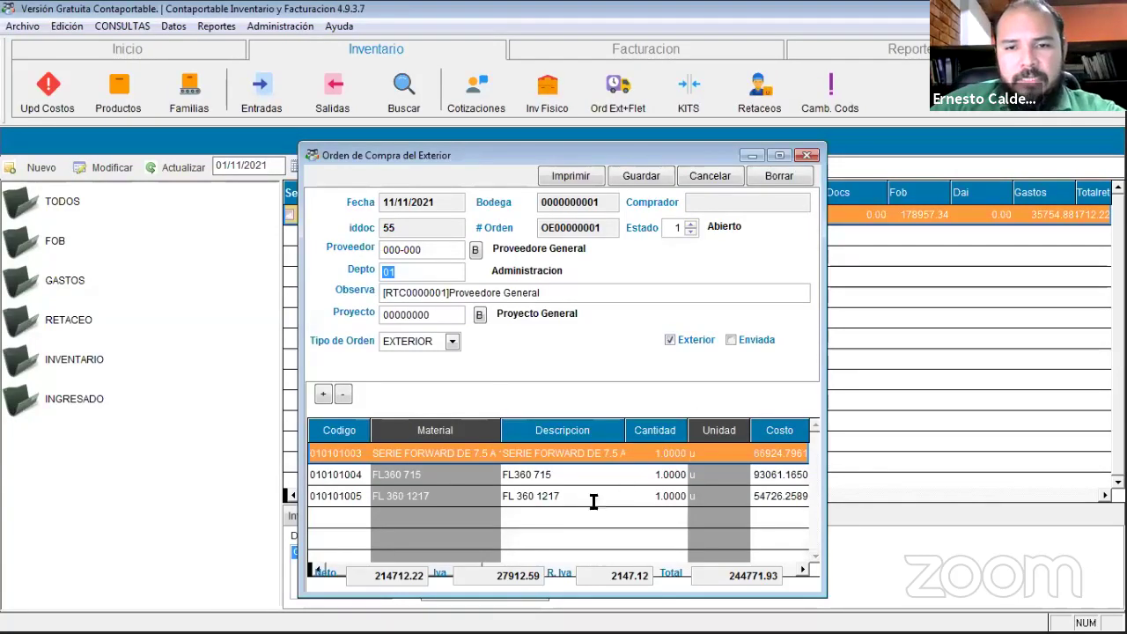
pyautogui.click(765, 460)
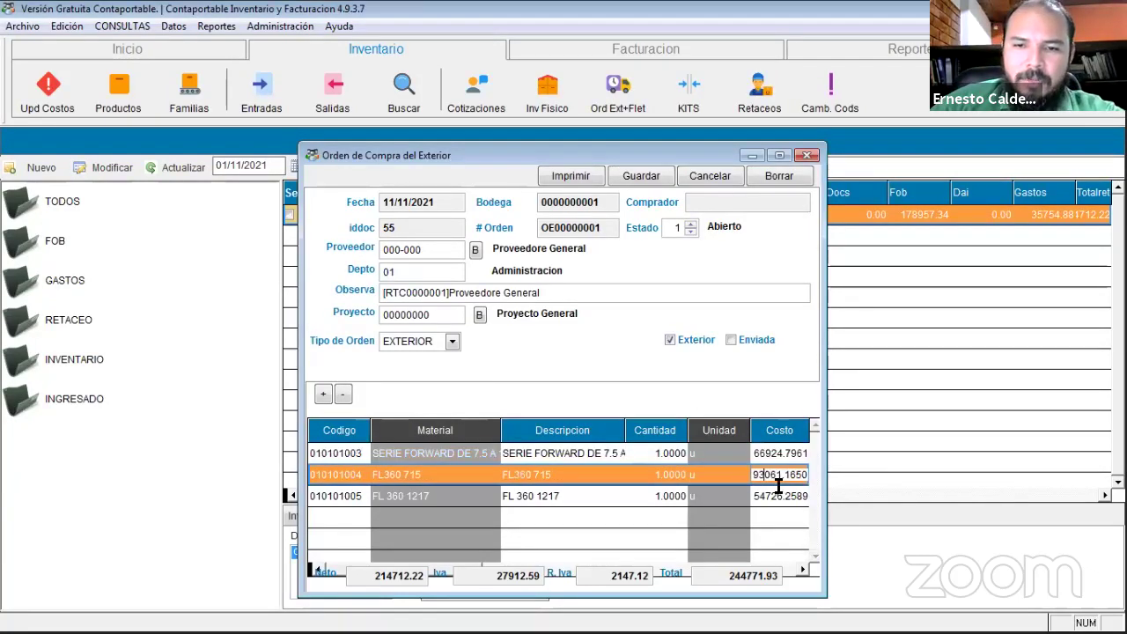
pyautogui.click(786, 458)
pyautogui.press('Return')
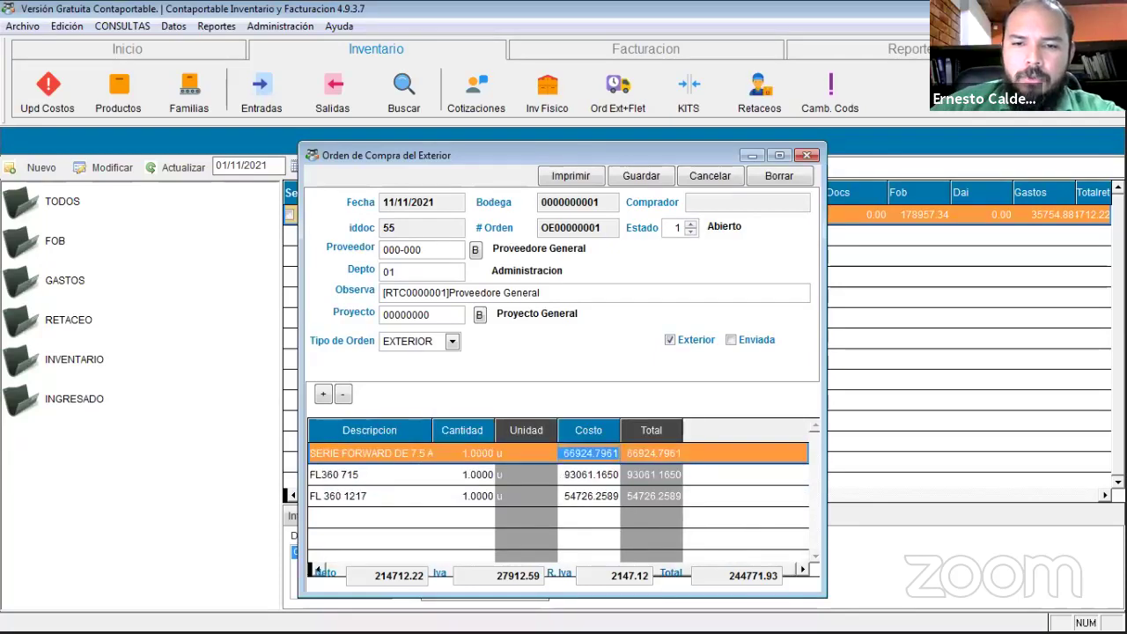
pyautogui.press('Down')
pyautogui.press('Down')
pyautogui.press('Up')
pyautogui.press('Up')
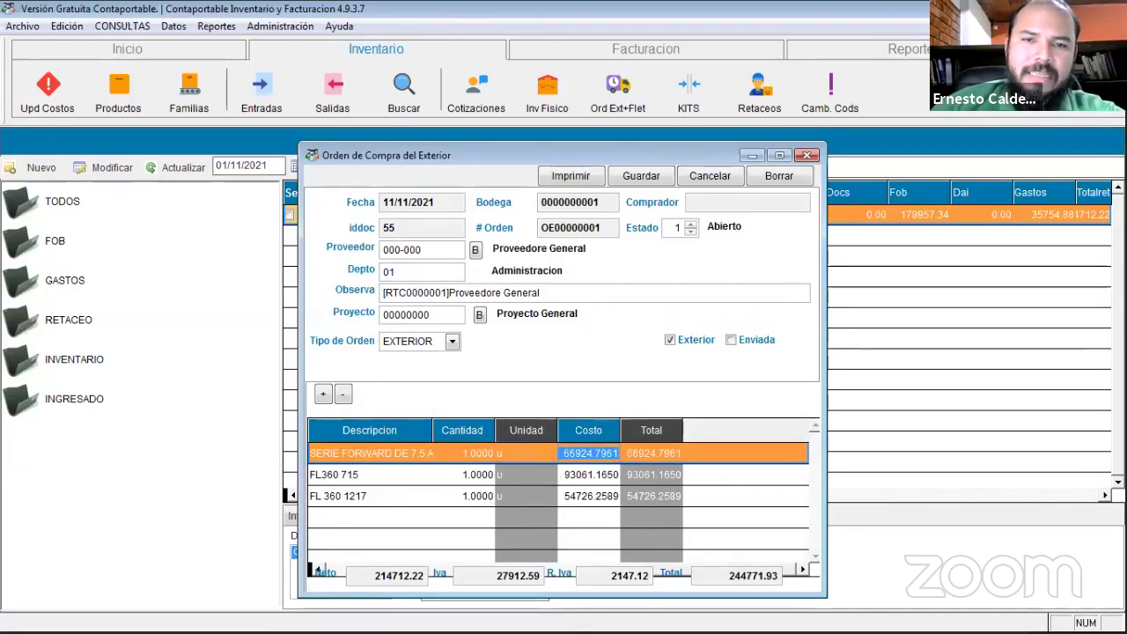
# Preview the foreign purchase order's printout, and close both the preview and the order.
pyautogui.click(571, 175)
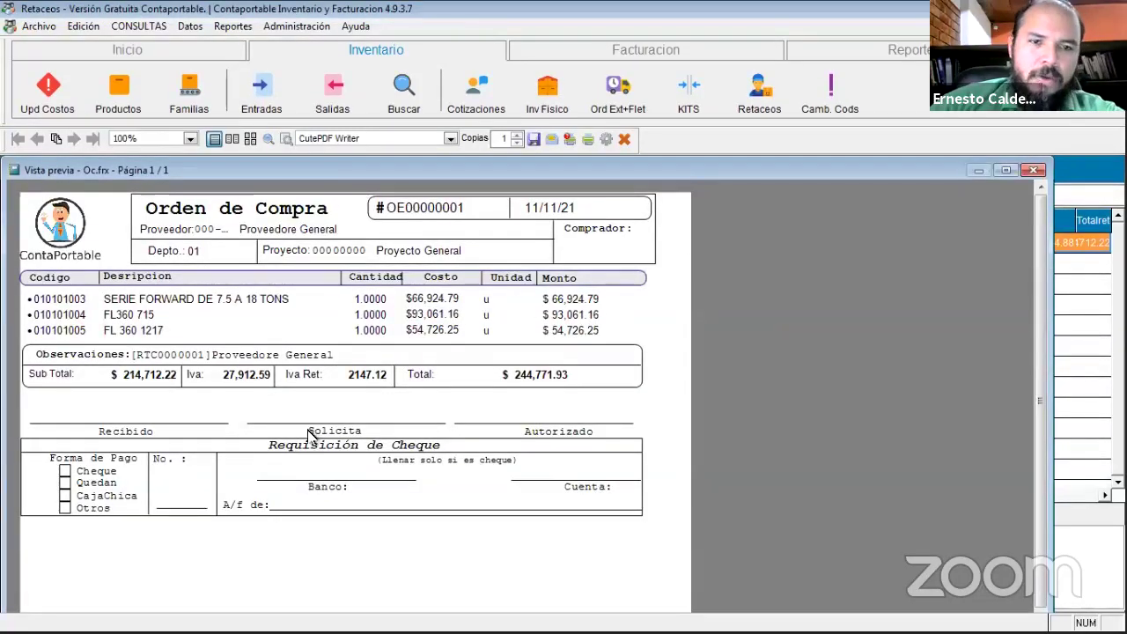
pyautogui.scroll(-1, 314, 436)
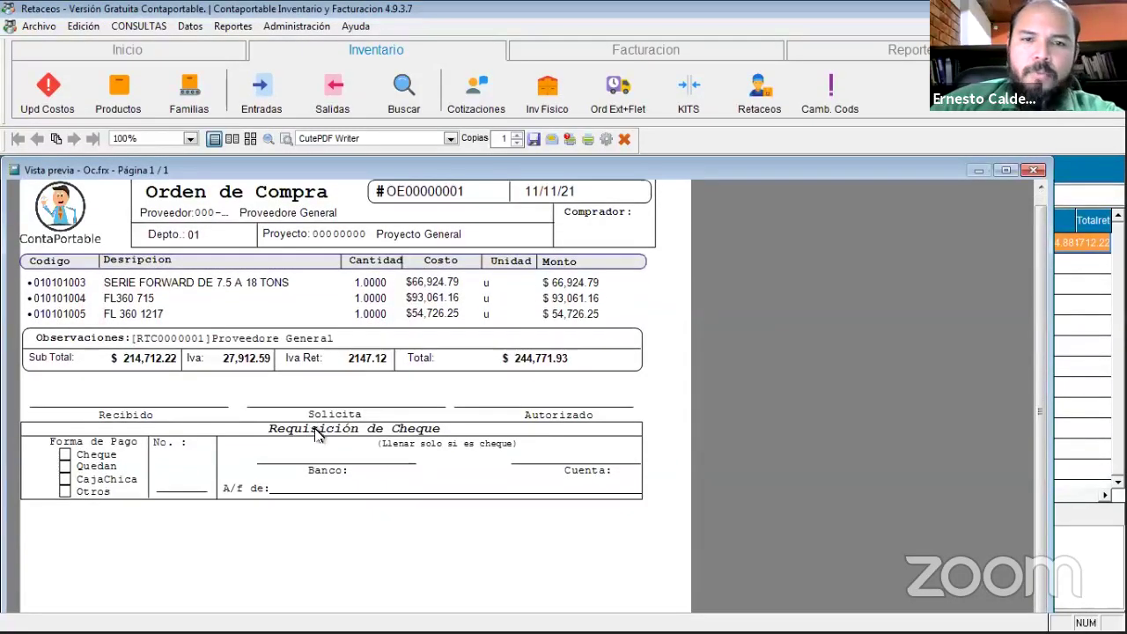
pyautogui.click(1034, 170)
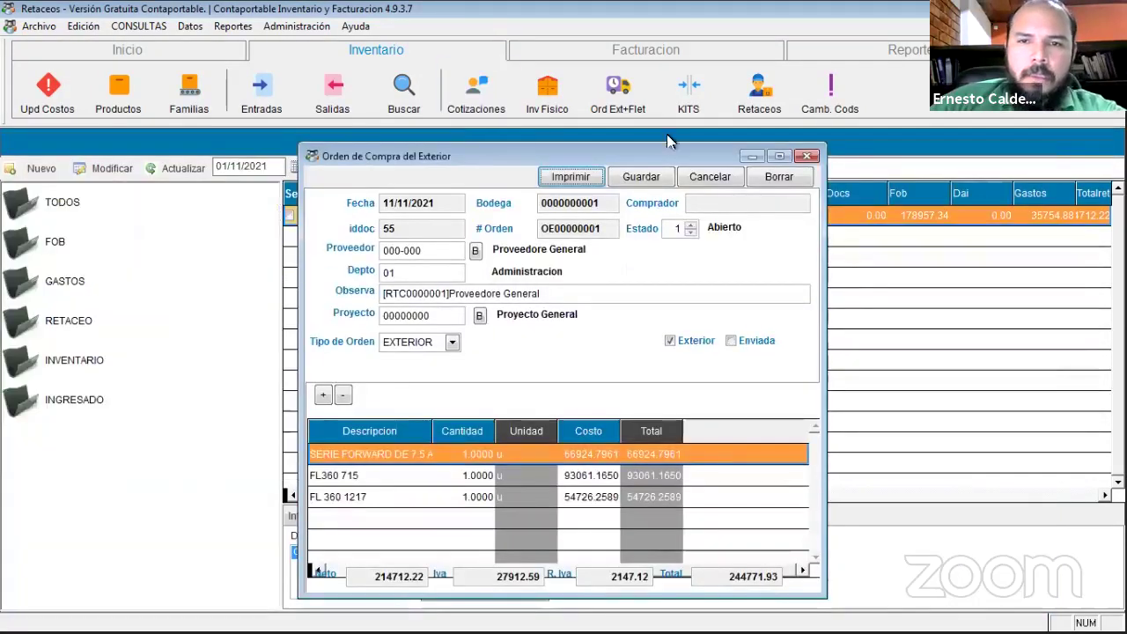
pyautogui.click(807, 156)
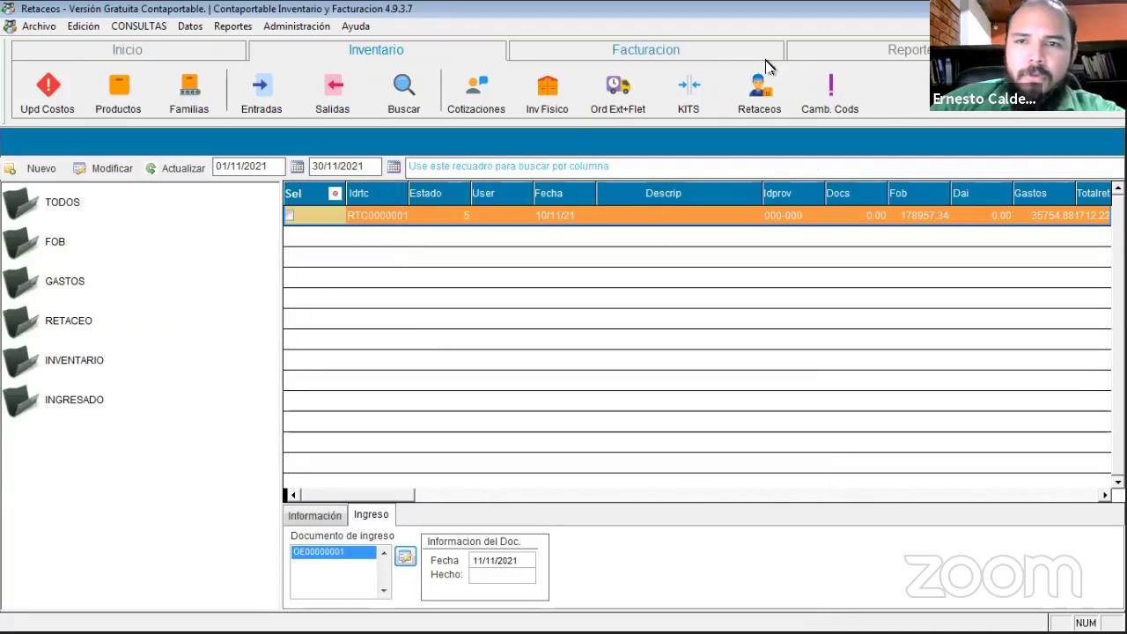
# Open the Movimientos report among the costed inventory reports and include all material codes.
pyautogui.click(827, 50)
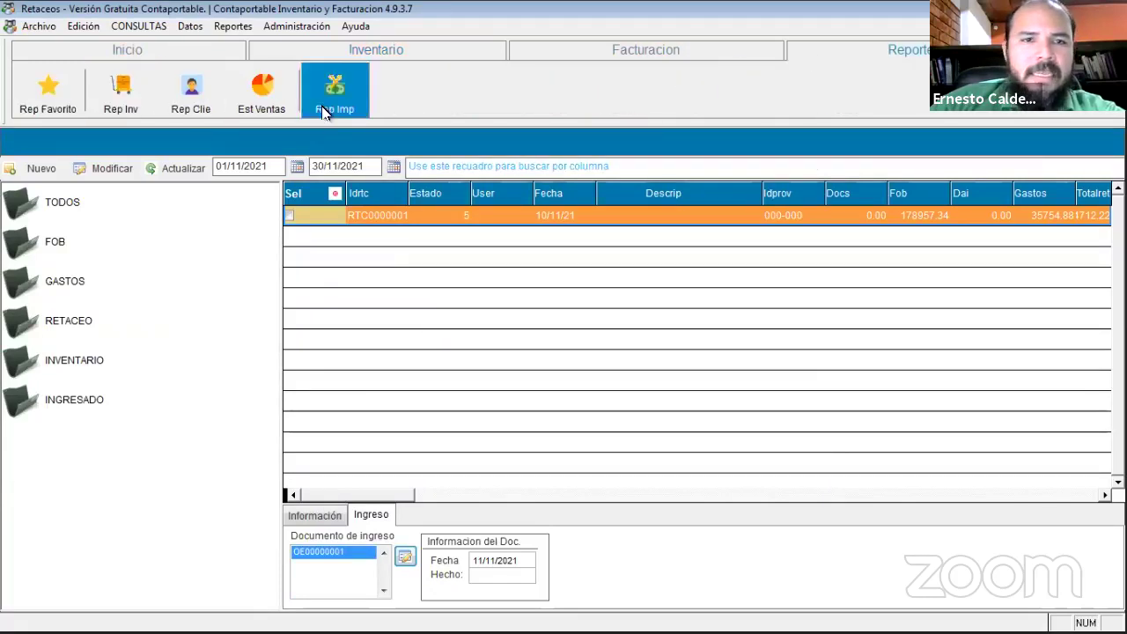
pyautogui.click(146, 104)
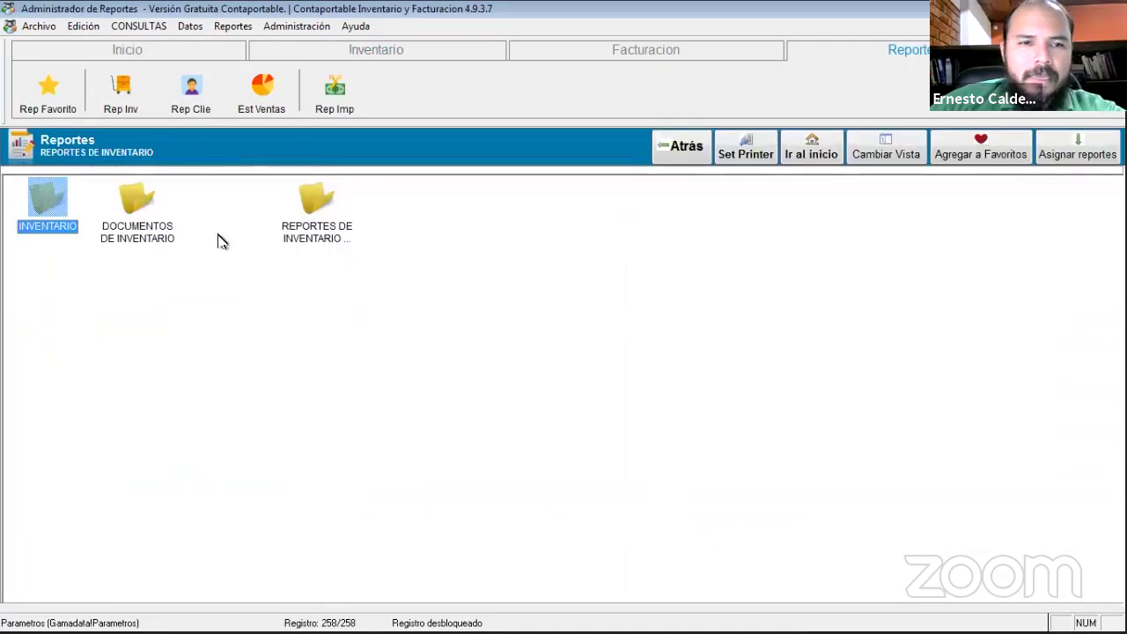
pyautogui.click(319, 200)
pyautogui.doubleClick(319, 200)
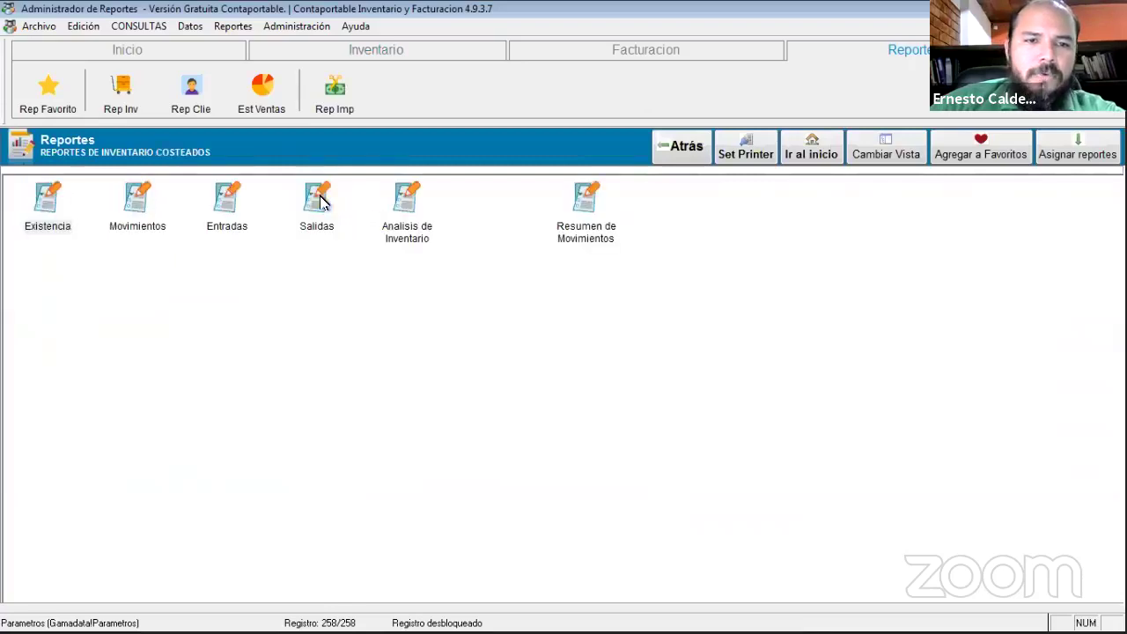
pyautogui.doubleClick(147, 204)
pyautogui.click(333, 326)
pyautogui.click(135, 303)
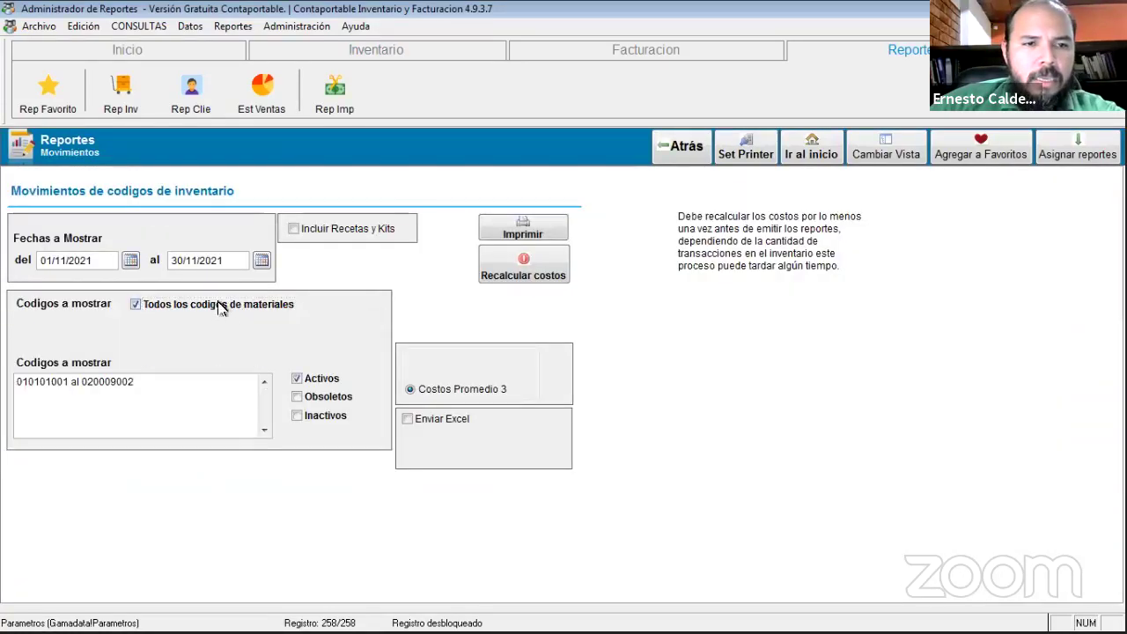
# Recalculate the inventory costs and preview the inventory movements report in an enlarged window.
pyautogui.click(508, 257)
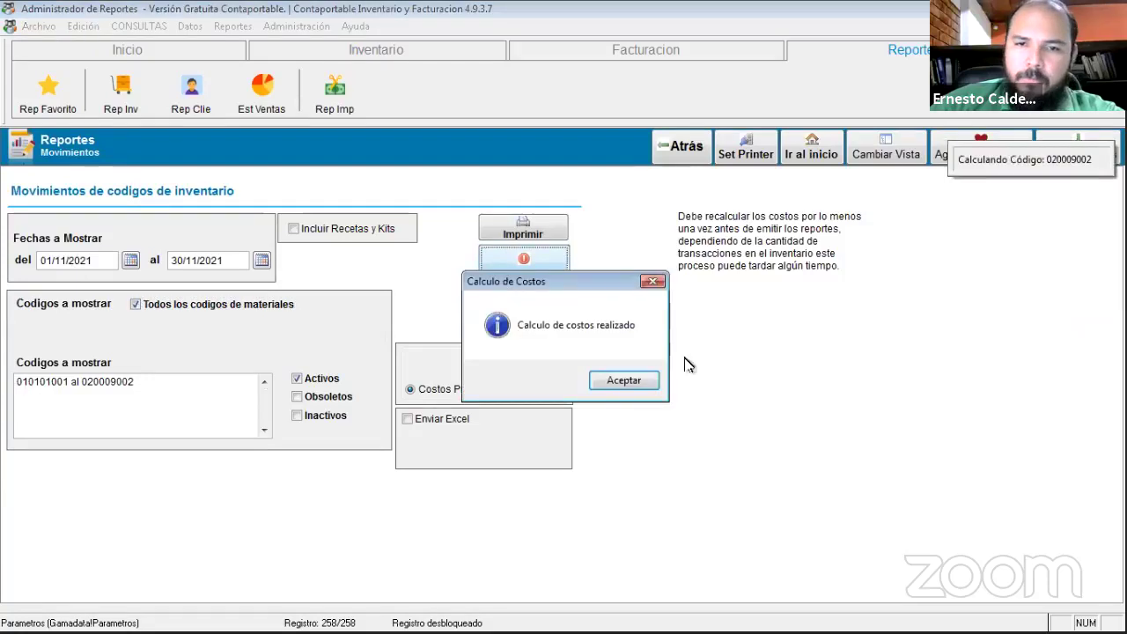
pyautogui.click(645, 379)
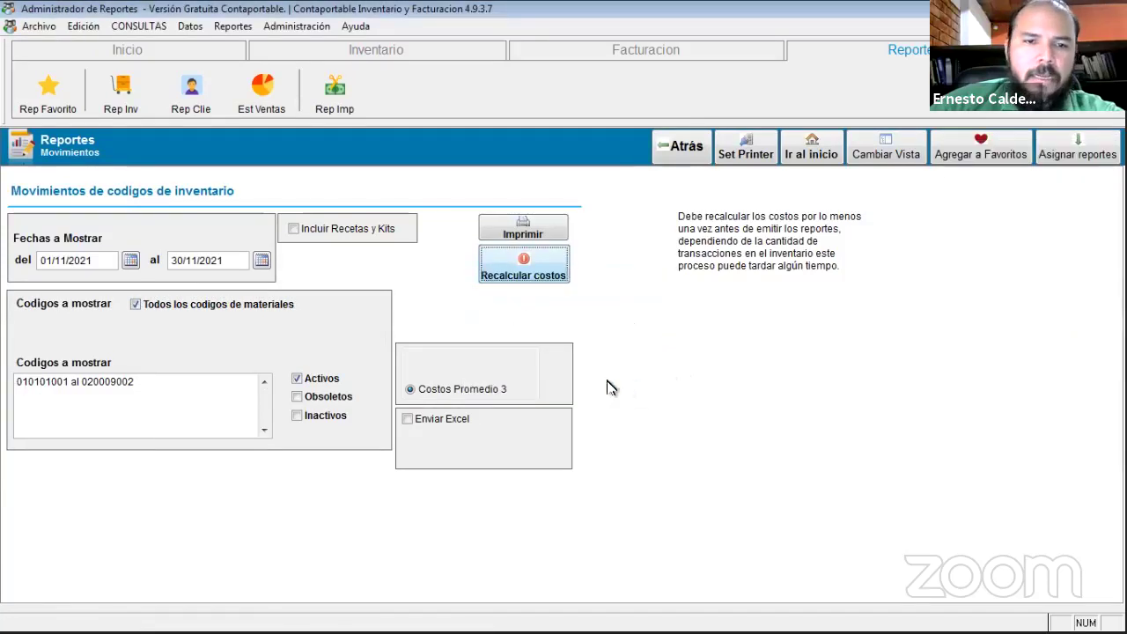
pyautogui.click(524, 230)
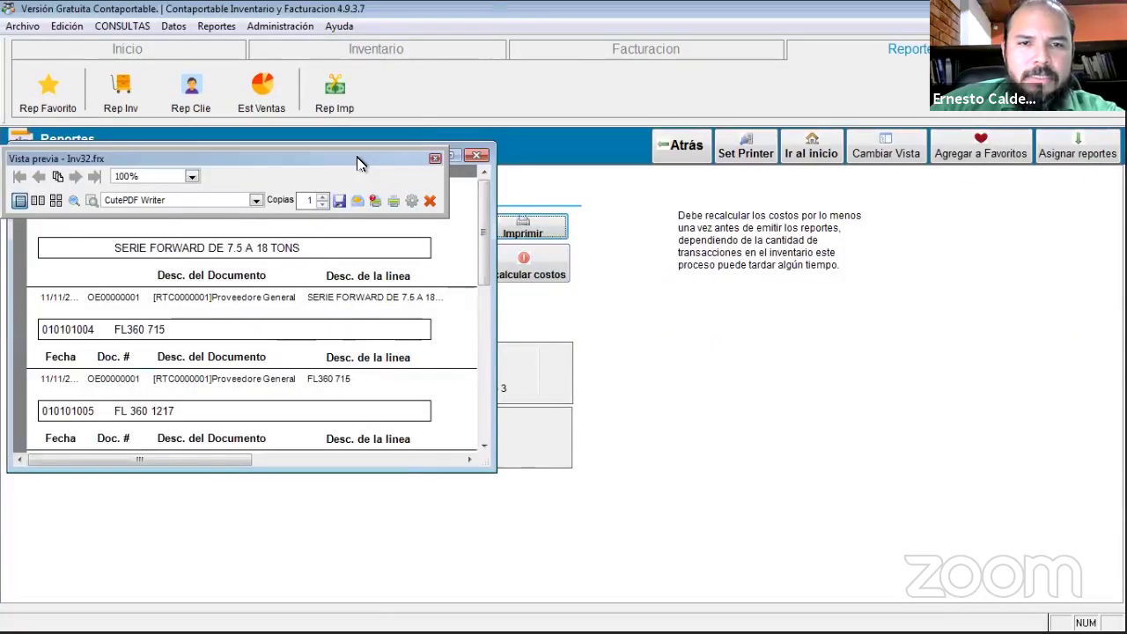
pyautogui.click(449, 185)
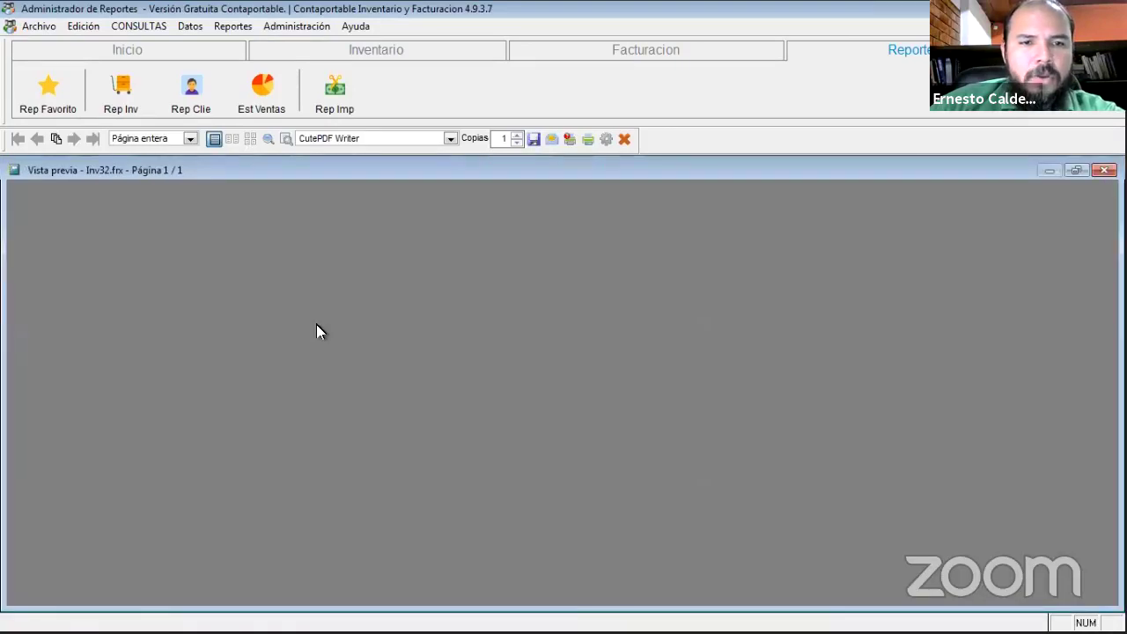